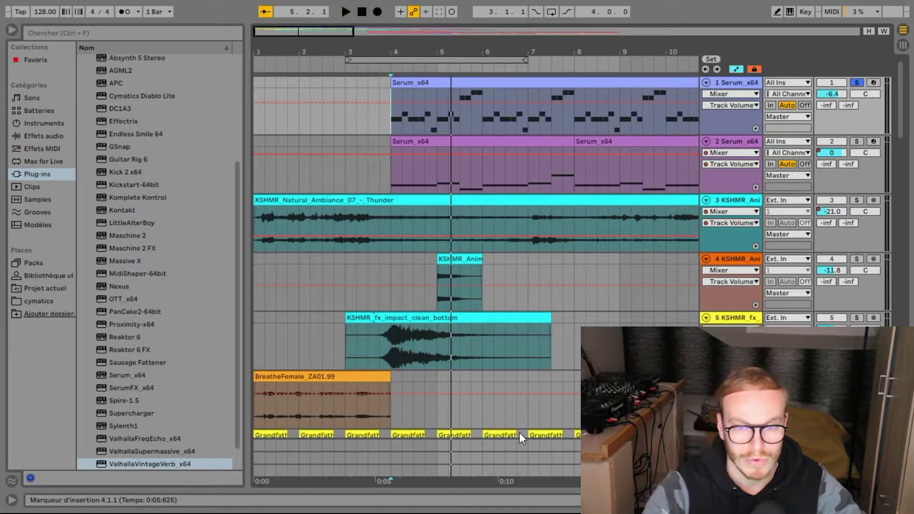
{"action": "left_click", "coordinate": [519, 401]}
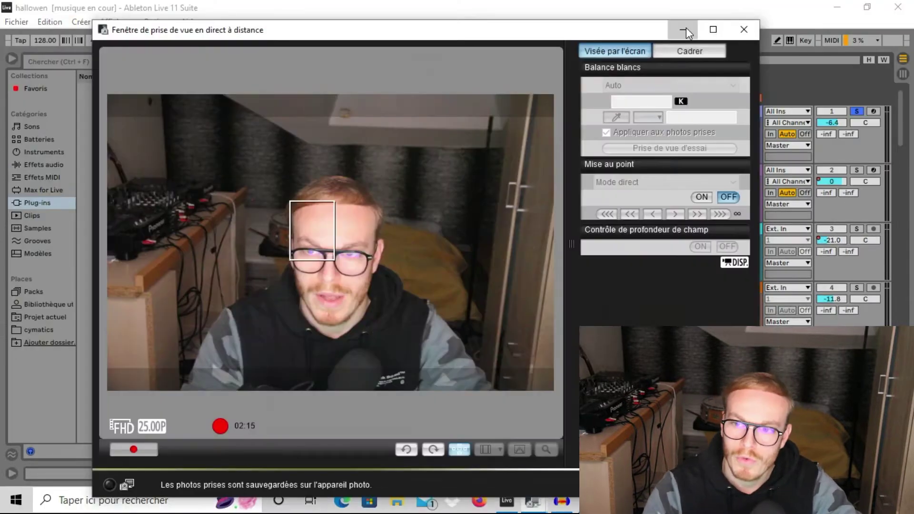
{"action": "left_click", "coordinate": [685, 29]}
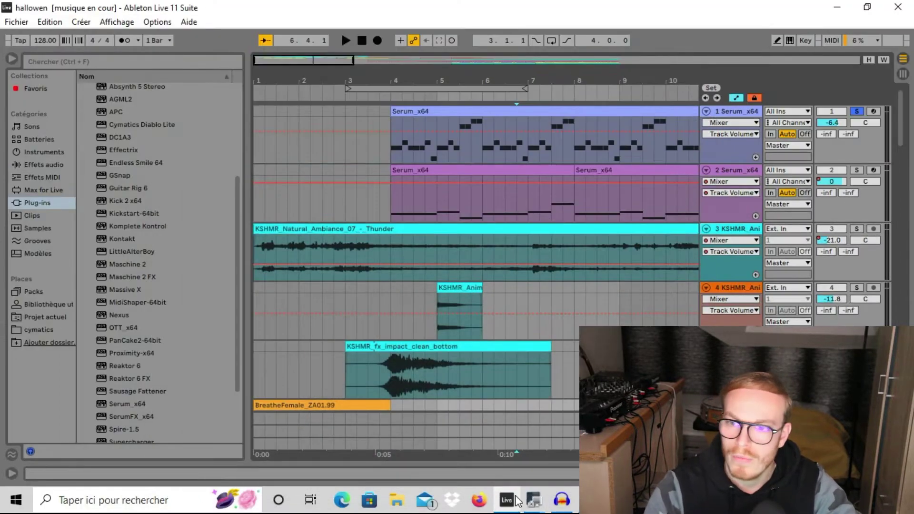
{"action": "left_click", "coordinate": [560, 500]}
{"action": "left_click", "coordinate": [560, 501]}
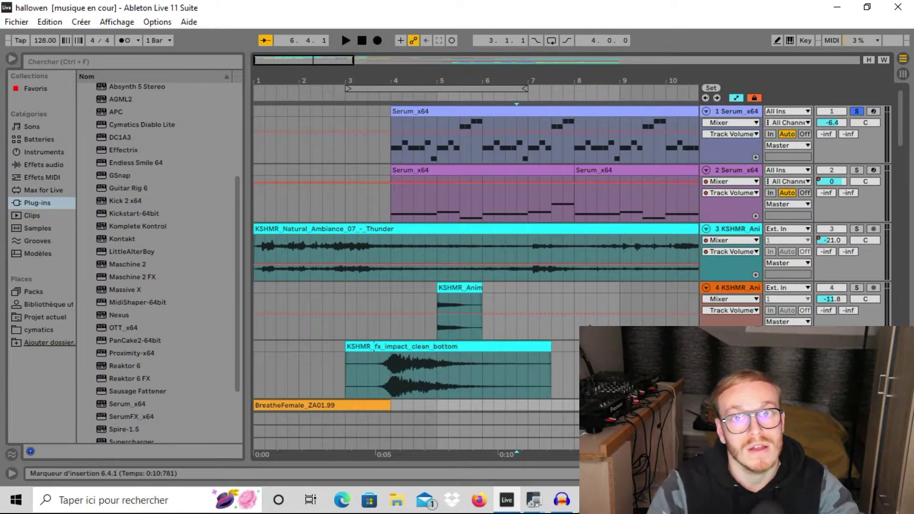
{"action": "key", "text": "F11"}
- Look through the whole arrangement, from the intro ambience and effects tracks down to the risers and drum tracks
{"action": "scroll", "coordinate": [364, 206], "scroll_direction": "down", "scroll_amount": 4}
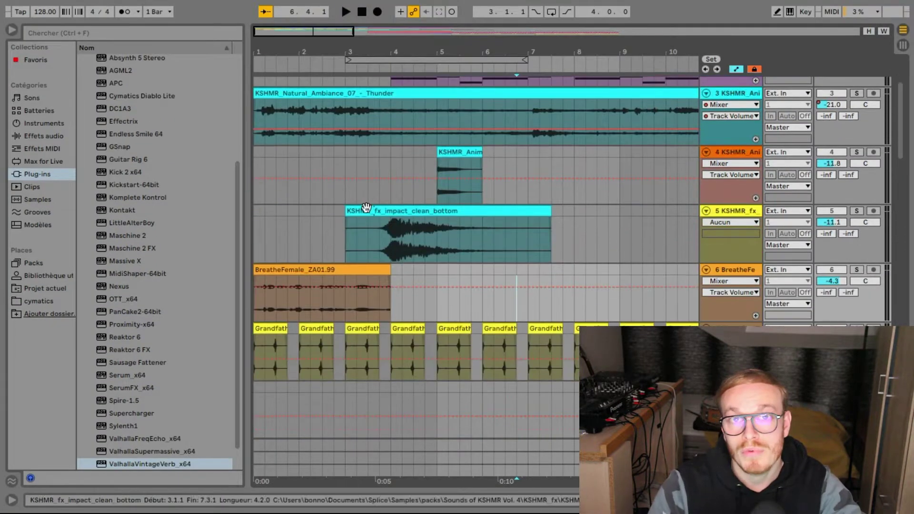
{"action": "scroll", "coordinate": [363, 206], "scroll_direction": "down", "scroll_amount": 5}
{"action": "scroll", "coordinate": [476, 257], "scroll_direction": "down", "scroll_amount": 1}
{"action": "scroll", "coordinate": [729, 167], "scroll_direction": "down", "scroll_amount": 10}
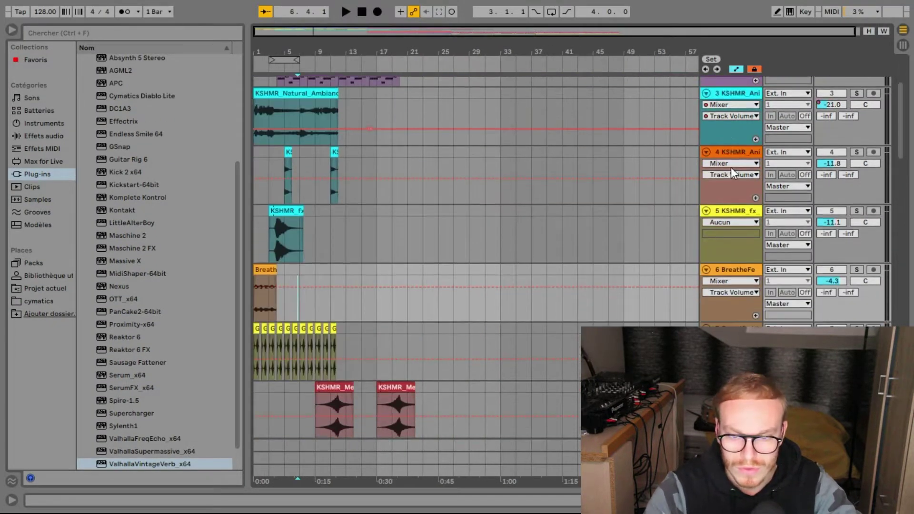
{"action": "scroll", "coordinate": [736, 169], "scroll_direction": "down", "scroll_amount": 2}
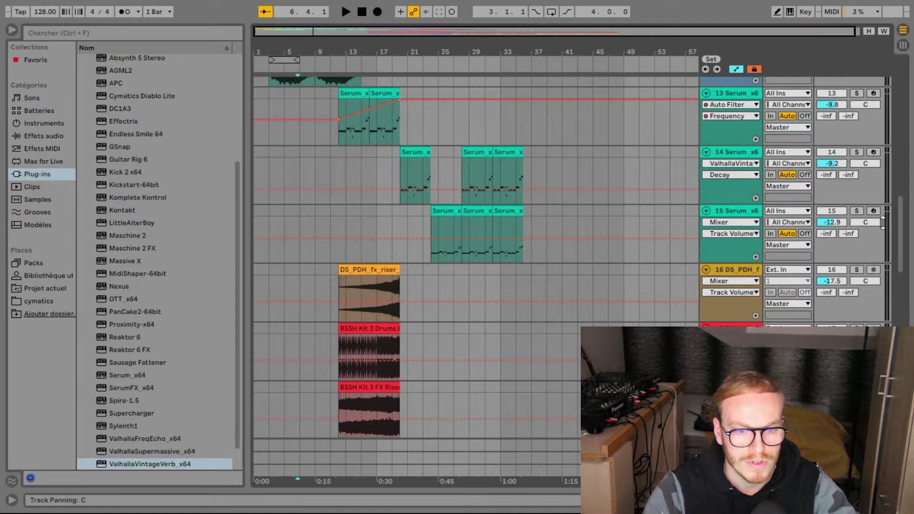
{"action": "scroll", "coordinate": [471, 261], "scroll_direction": "down", "scroll_amount": 4}
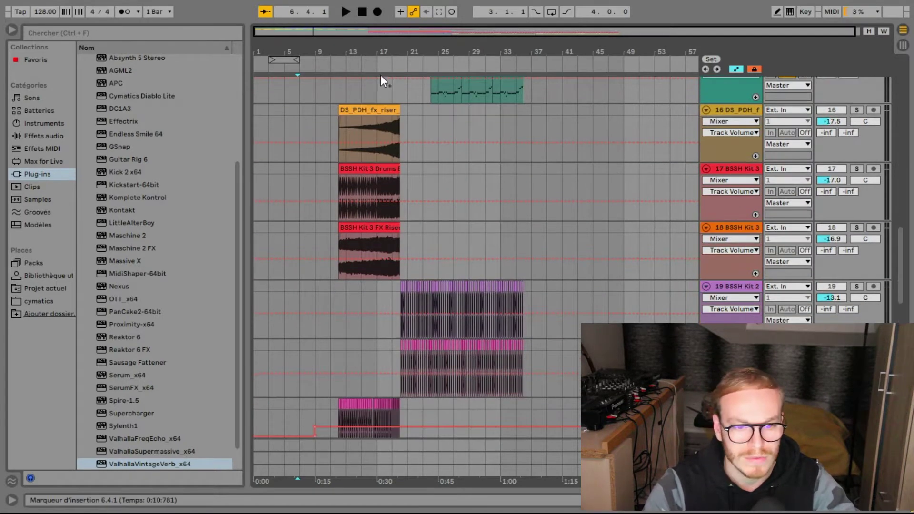
- Play the BreatheFemale track in solo from the start of the arrangement
{"action": "left_click_drag", "start_coordinate": [361, 34], "coordinate": [362, 47]}
{"action": "scroll", "coordinate": [461, 180], "scroll_direction": "down", "scroll_amount": 3}
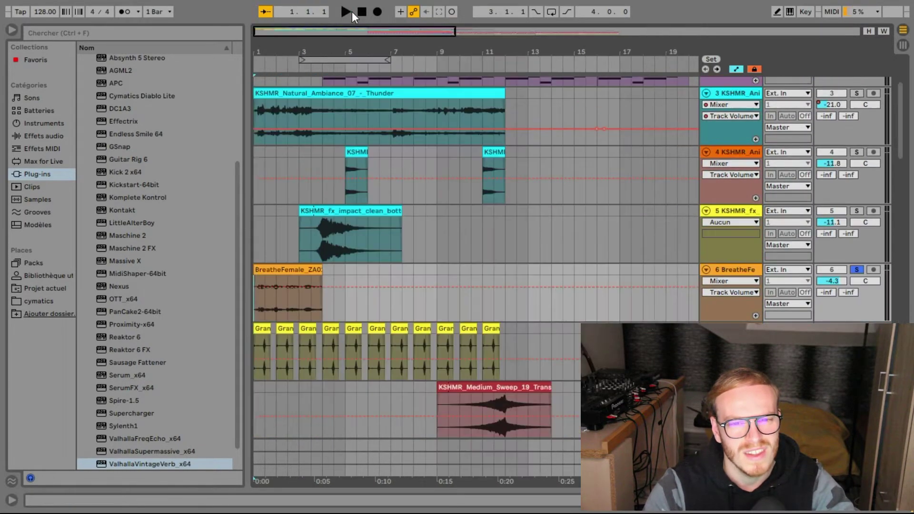
{"action": "left_click", "coordinate": [352, 12]}
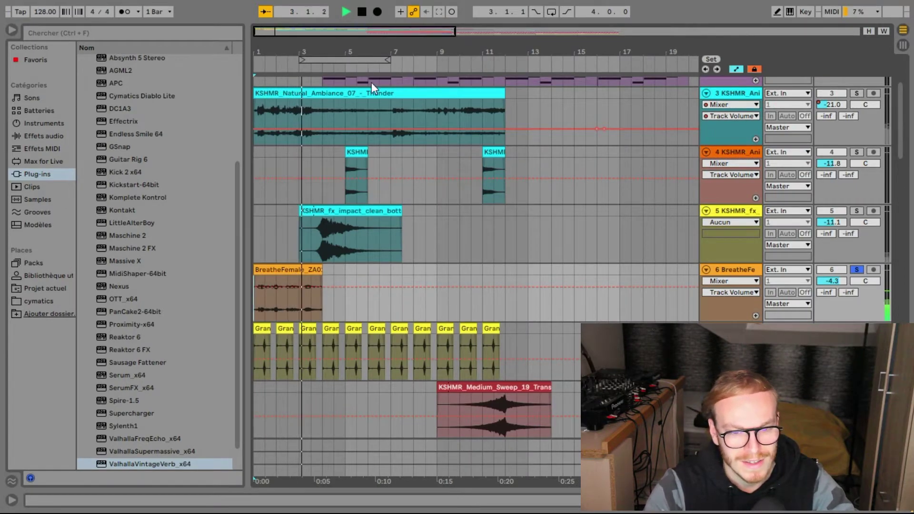
- Audition the Nexus track and the KSHMR Alarm track in solo, each from bar 3
{"action": "scroll", "coordinate": [376, 150], "scroll_direction": "down", "scroll_amount": 5}
{"action": "scroll", "coordinate": [380, 158], "scroll_direction": "down", "scroll_amount": 3}
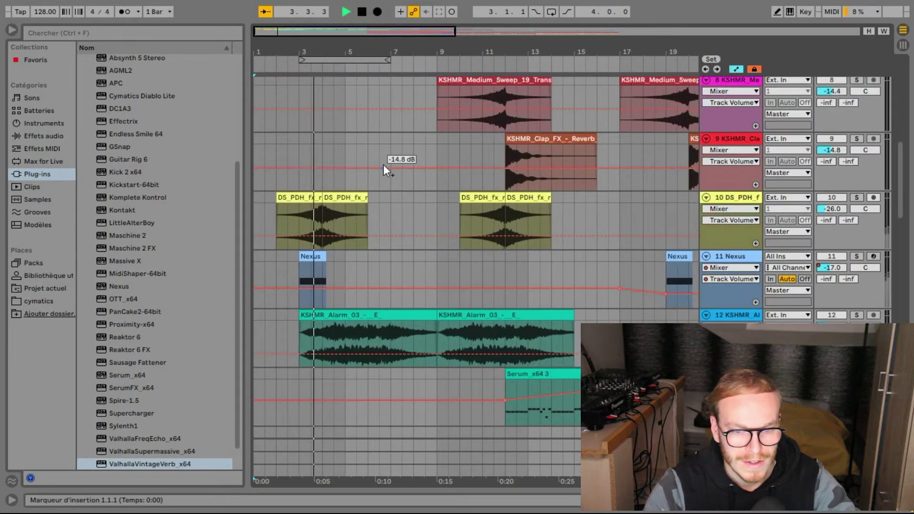
{"action": "left_click", "coordinate": [298, 262]}
{"action": "key", "text": "space"}
{"action": "left_click", "coordinate": [856, 256]}
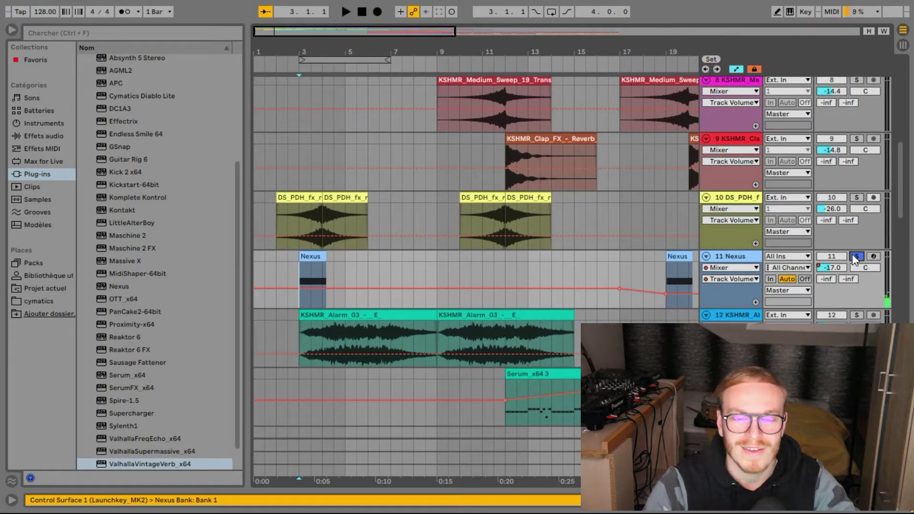
{"action": "key", "text": "space"}
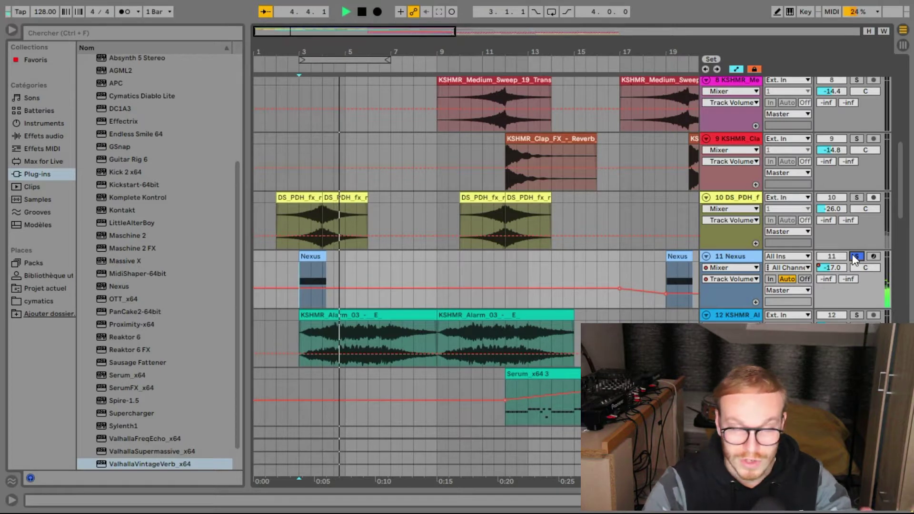
{"action": "left_click", "coordinate": [300, 323]}
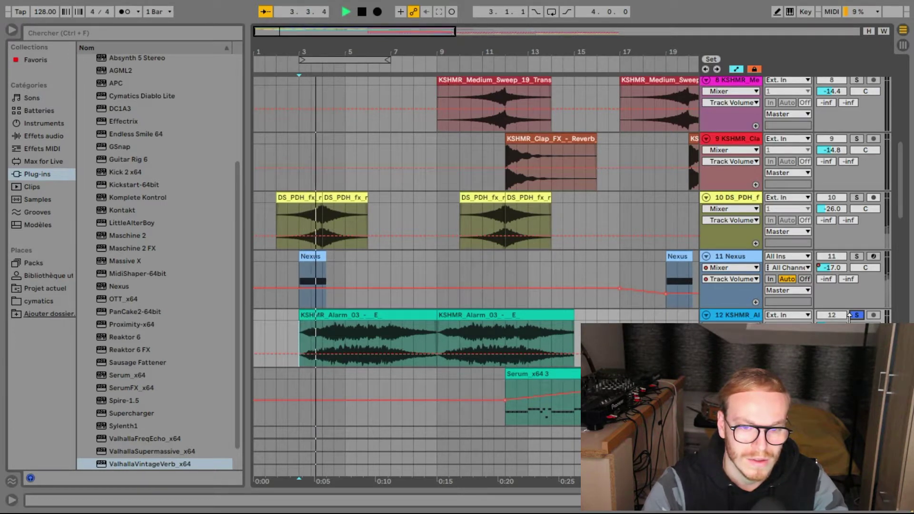
{"action": "scroll", "coordinate": [382, 372], "scroll_direction": "up", "scroll_amount": 5}
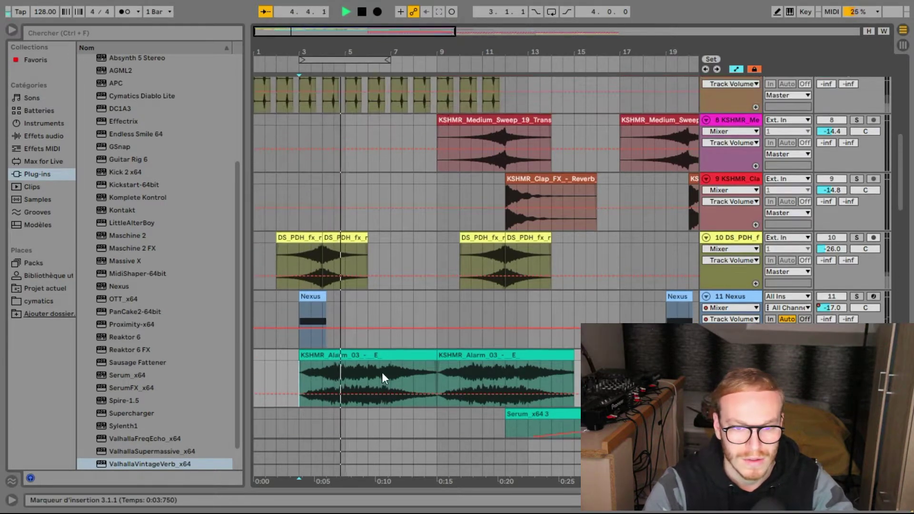
- Play the Grandfather clock track in solo from the start and set its volume to -15.0 dB
{"action": "scroll", "coordinate": [380, 371], "scroll_direction": "up", "scroll_amount": 3}
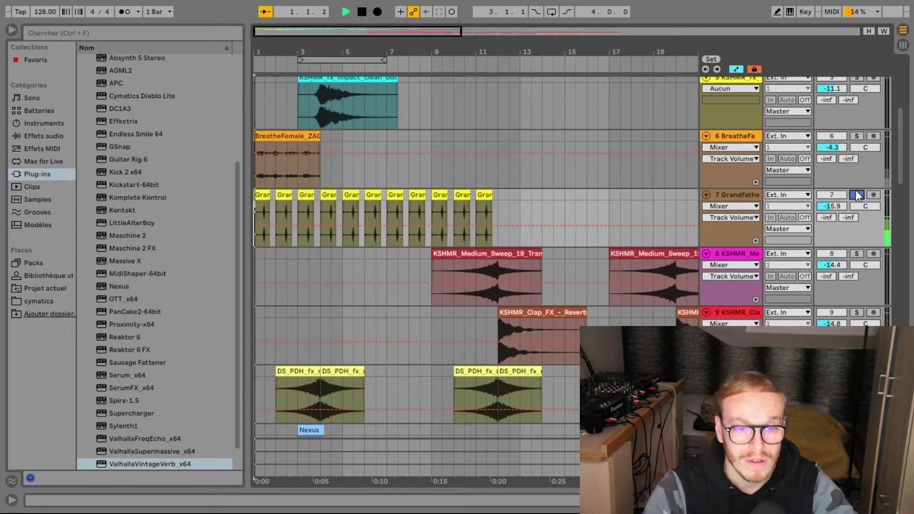
{"action": "left_click", "coordinate": [857, 195]}
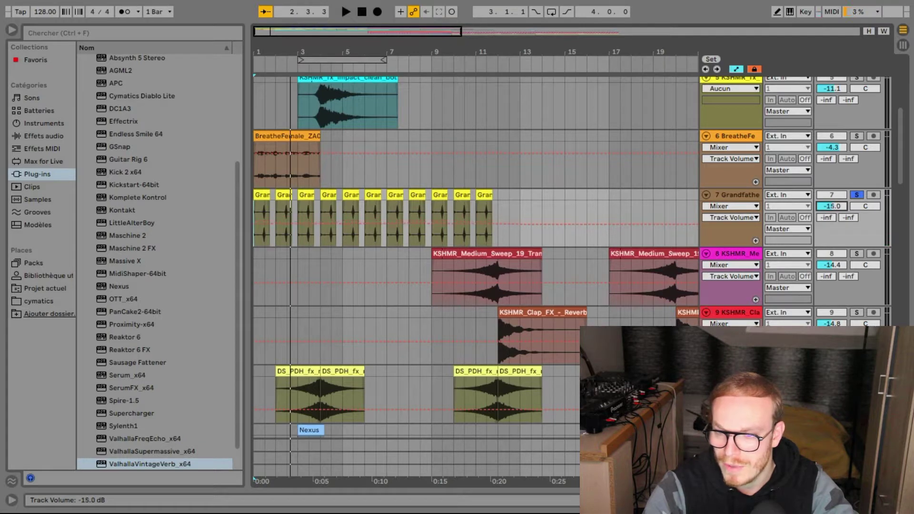
- Show the device chain of the first Serum track and examine its ValhallaVintageVerb settings
{"action": "scroll", "coordinate": [356, 91], "scroll_direction": "up", "scroll_amount": 5}
{"action": "left_click", "coordinate": [356, 90]}
{"action": "left_click", "coordinate": [321, 124]}
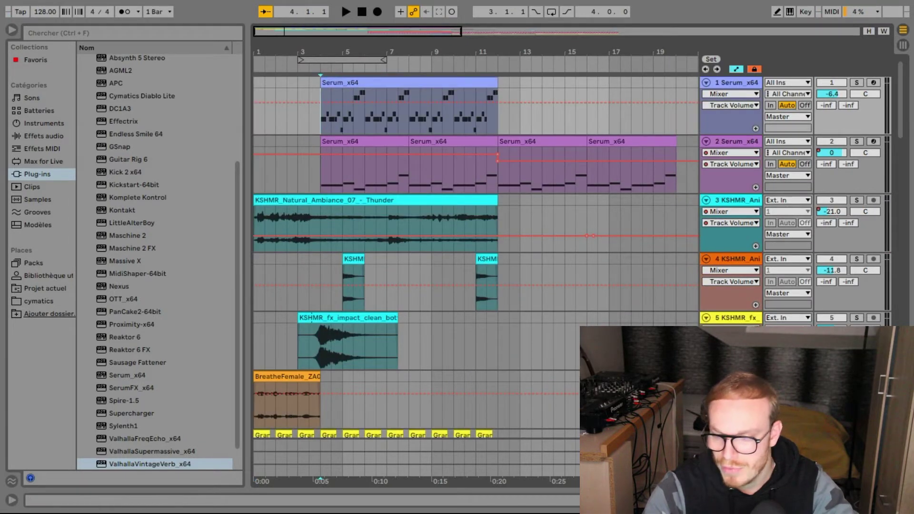
{"action": "key", "text": "shift+Tab"}
{"action": "left_click", "coordinate": [480, 365]}
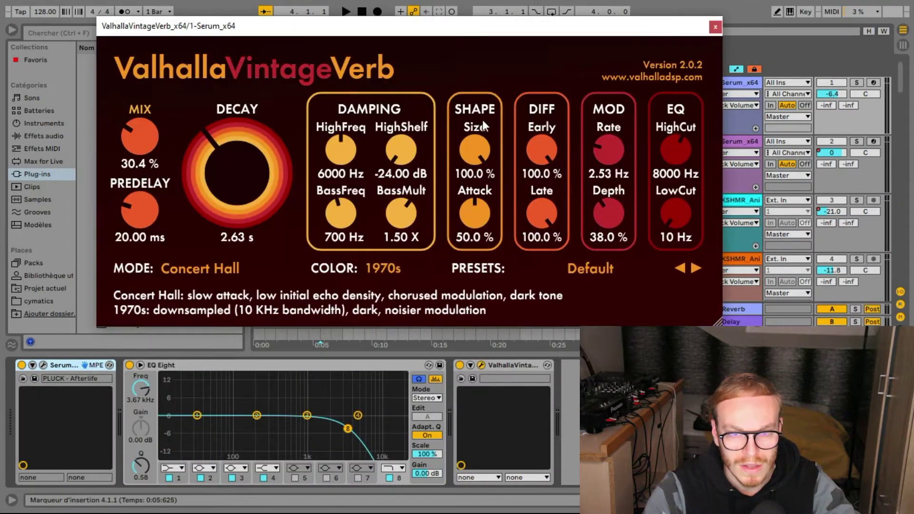
{"action": "left_click", "coordinate": [715, 27]}
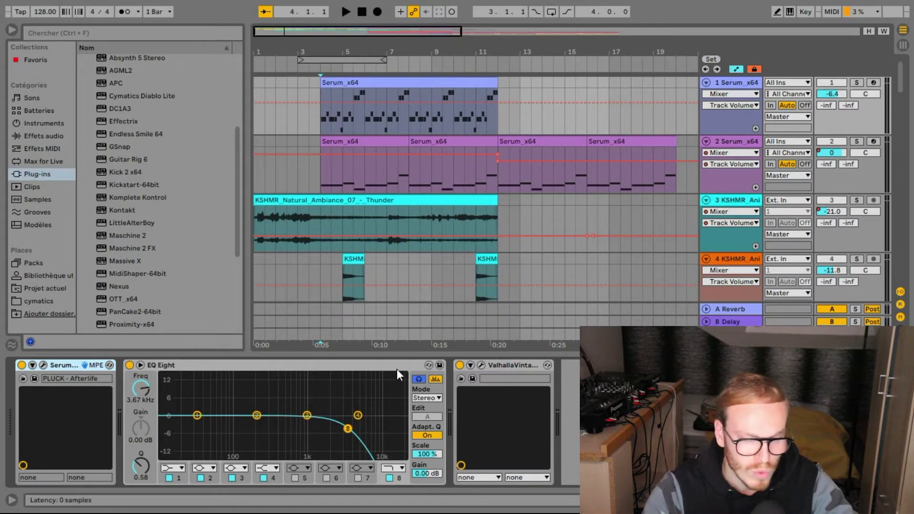
- Play the first Serum track in solo from bar 4 and set its volume to -3.5 dB
{"action": "left_click", "coordinate": [321, 124]}
{"action": "key", "text": "space"}
{"action": "left_click", "coordinate": [856, 82]}
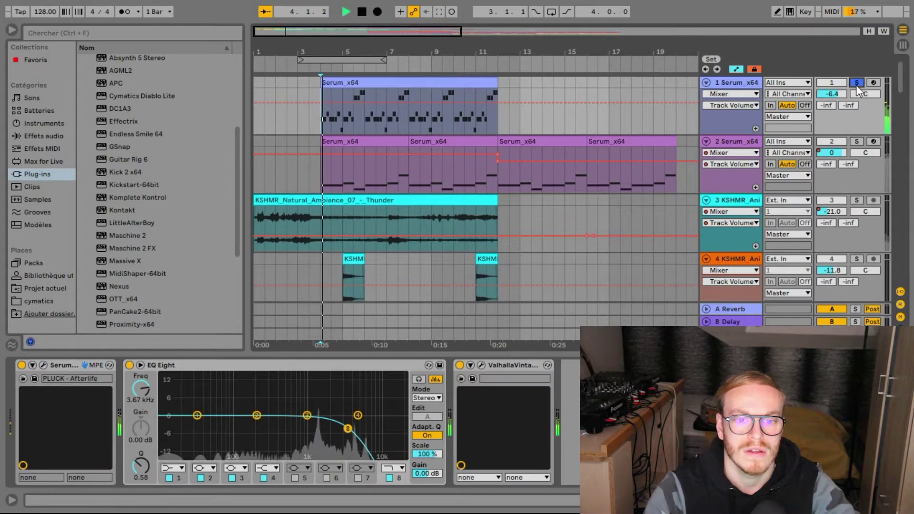
{"action": "left_click_drag", "start_coordinate": [833, 99], "coordinate": [833, 89]}
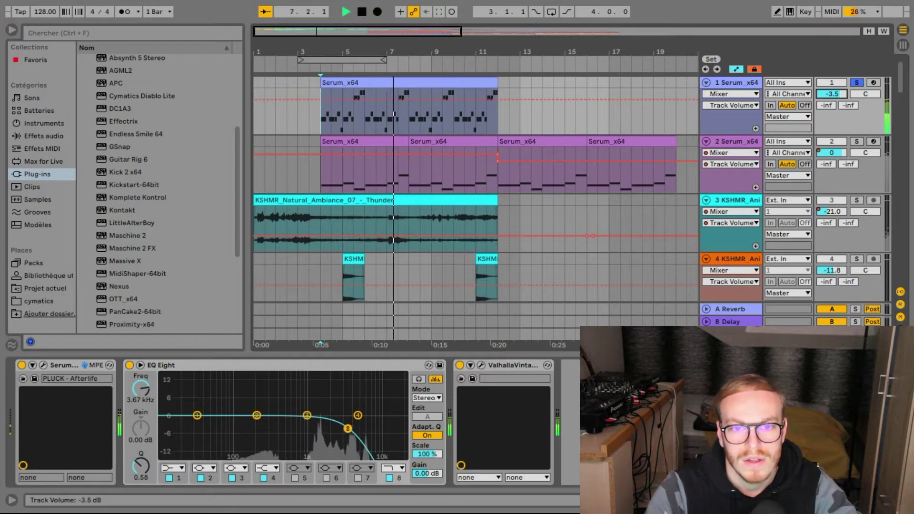
{"action": "key", "text": "space"}
- Play the second Serum track in solo from bar 4
{"action": "left_click", "coordinate": [322, 183]}
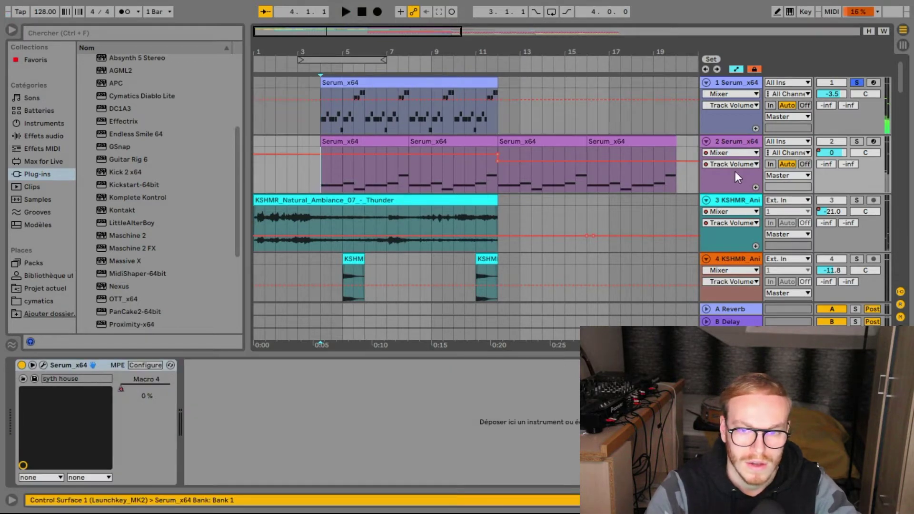
{"action": "left_click_drag", "start_coordinate": [298, 30], "coordinate": [295, 41]}
{"action": "key", "text": "space"}
{"action": "scroll", "coordinate": [357, 176], "scroll_direction": "down", "scroll_amount": 1}
{"action": "scroll", "coordinate": [362, 186], "scroll_direction": "up", "scroll_amount": 1}
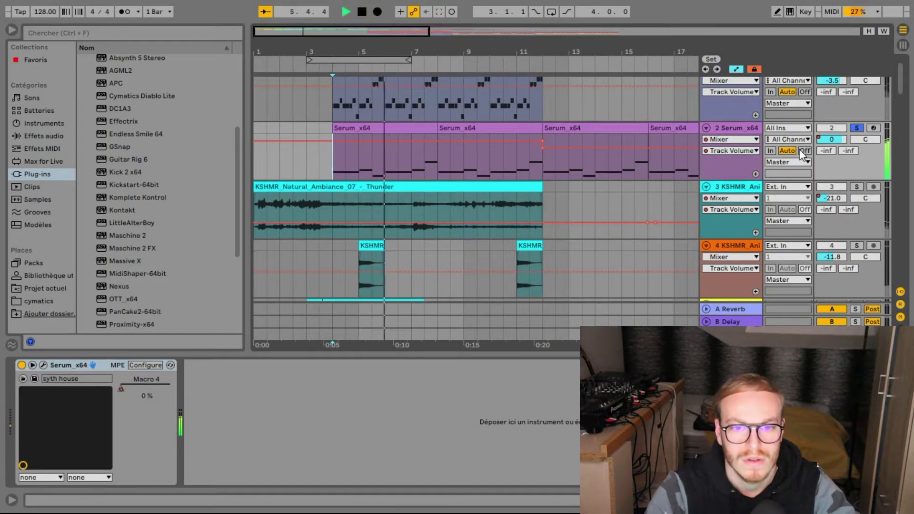
{"action": "scroll", "coordinate": [548, 185], "scroll_direction": "up", "scroll_amount": 1}
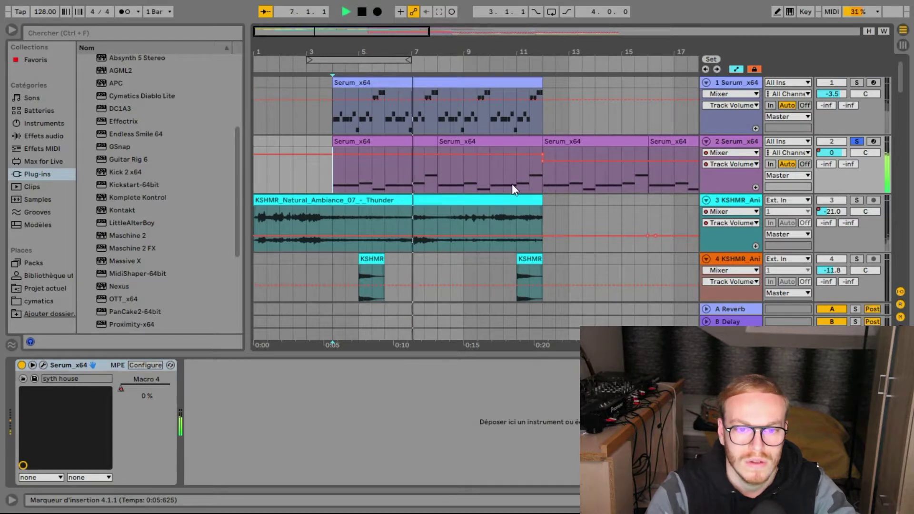
- Play track 4's short KSHMR effect clip in solo from bar 5
{"action": "scroll", "coordinate": [344, 250], "scroll_direction": "down", "scroll_amount": 7}
{"action": "left_click", "coordinate": [359, 205]}
{"action": "key", "text": "space"}
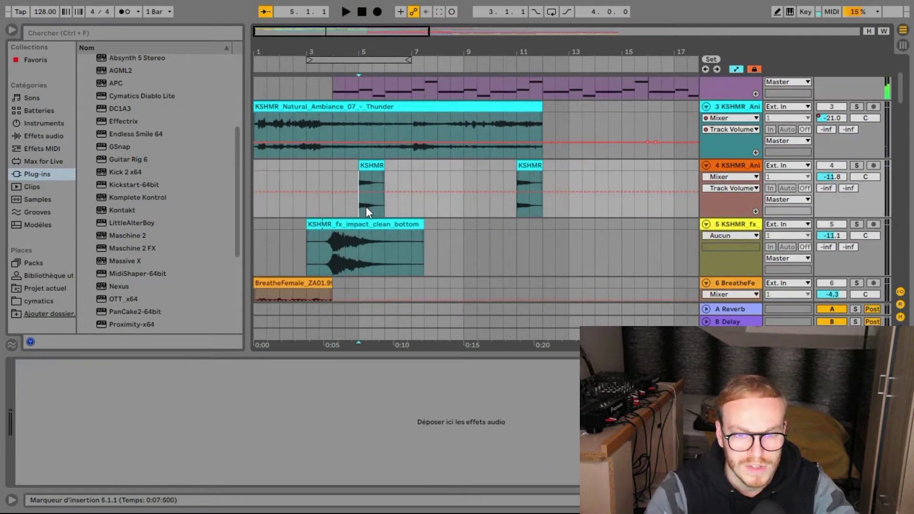
{"action": "left_click", "coordinate": [857, 165]}
{"action": "key", "text": "space"}
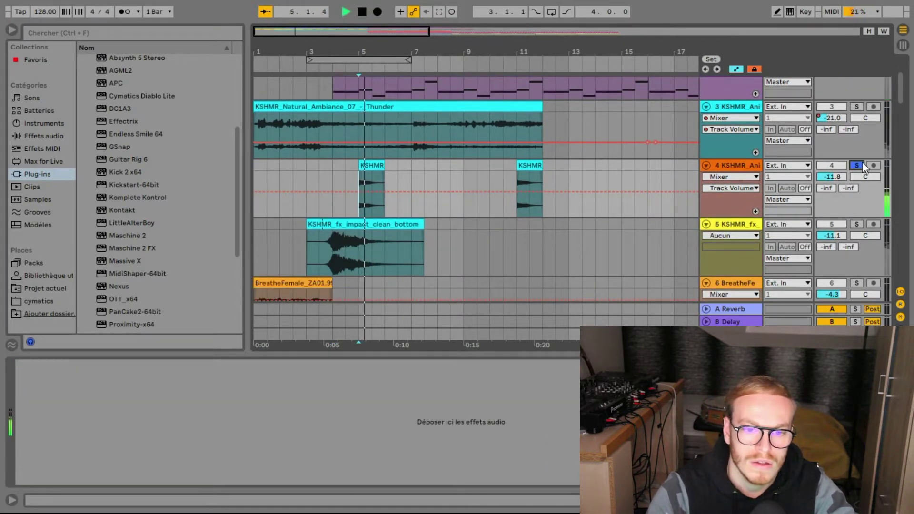
- Audition the KSHMR_fx_impact_clean_bottom clip in solo from bar 4, and take its track out of solo
{"action": "scroll", "coordinate": [385, 212], "scroll_direction": "down", "scroll_amount": 5}
{"action": "key", "text": "space"}
{"action": "left_click", "coordinate": [339, 201]}
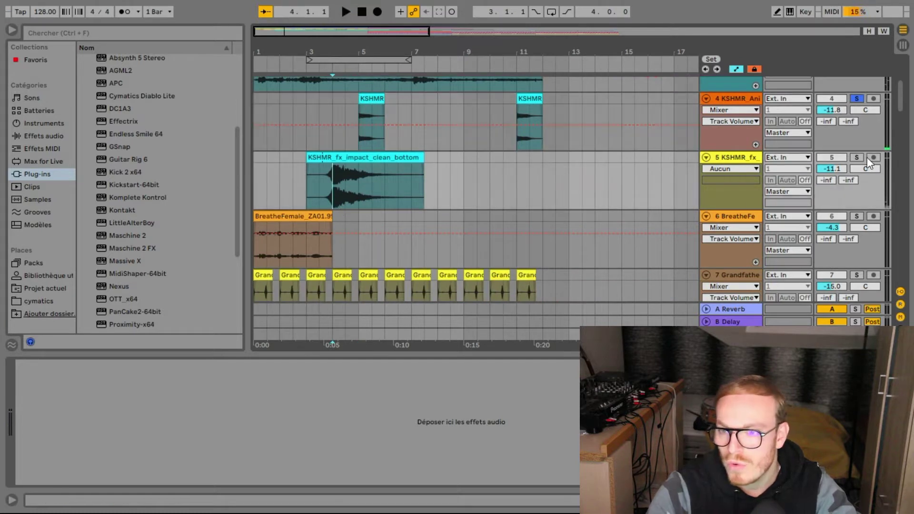
{"action": "key", "text": "space"}
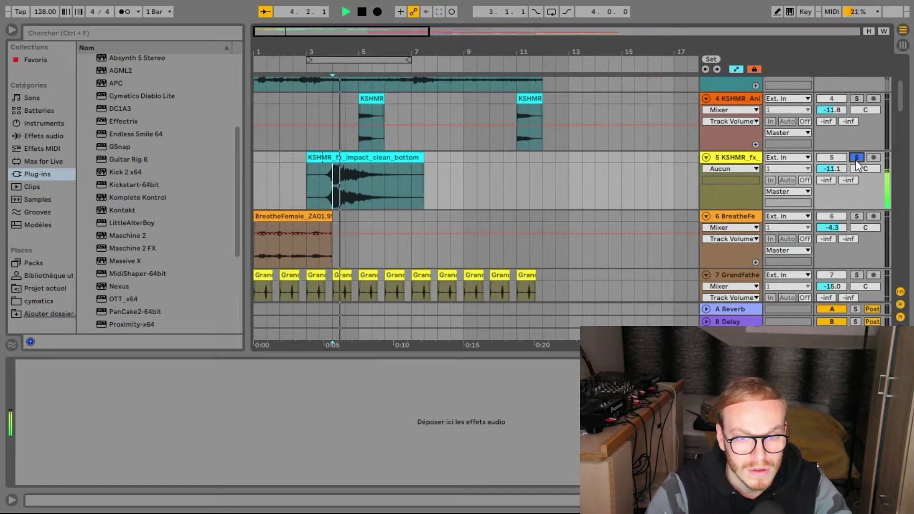
{"action": "left_click", "coordinate": [857, 158]}
- Play the intro from the start of the arrangement with all tracks audible, following the opening bars
{"action": "double_click", "coordinate": [362, 12]}
{"action": "left_click", "coordinate": [346, 12]}
{"action": "scroll", "coordinate": [373, 121], "scroll_direction": "down", "scroll_amount": 3}
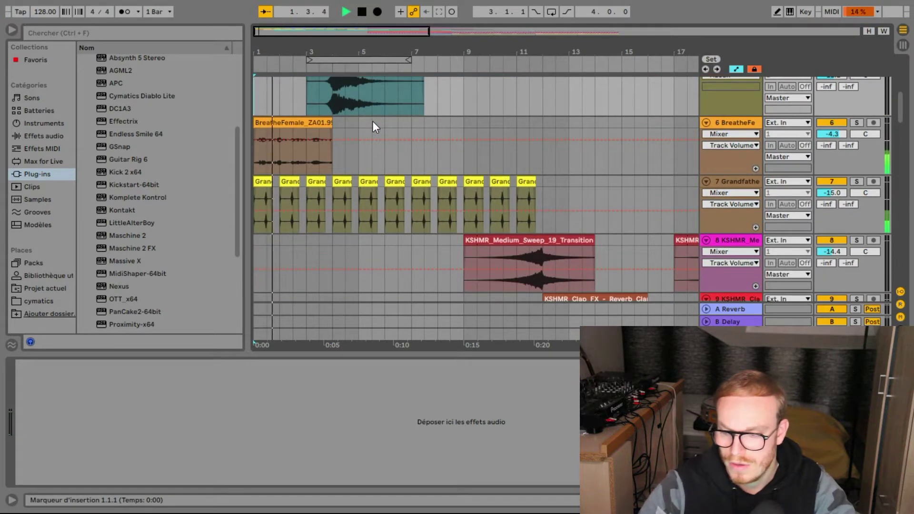
{"action": "scroll", "coordinate": [318, 129], "scroll_direction": "up", "scroll_amount": 3, "text": "ctrl"}
{"action": "scroll", "coordinate": [319, 129], "scroll_direction": "up", "scroll_amount": 6}
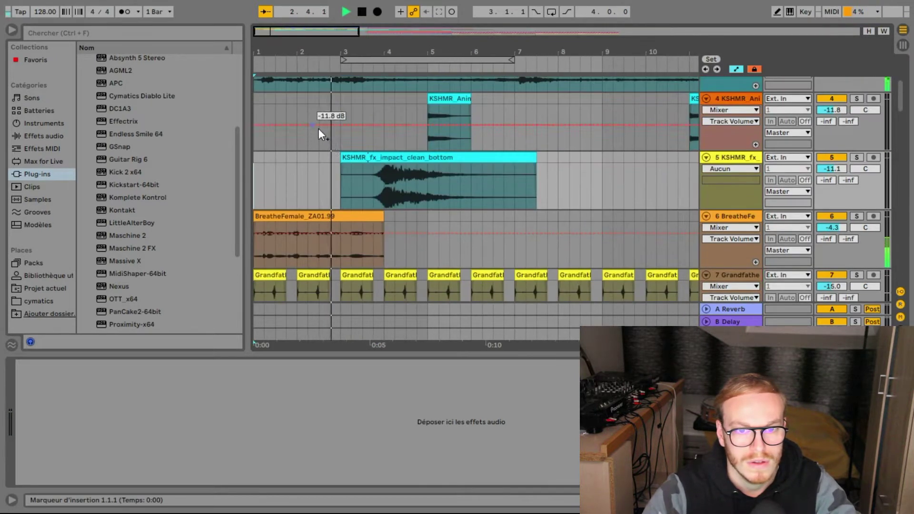
{"action": "scroll", "coordinate": [356, 250], "scroll_direction": "down", "scroll_amount": 1, "text": "ctrl"}
{"action": "scroll", "coordinate": [356, 103], "scroll_direction": "down", "scroll_amount": 1}
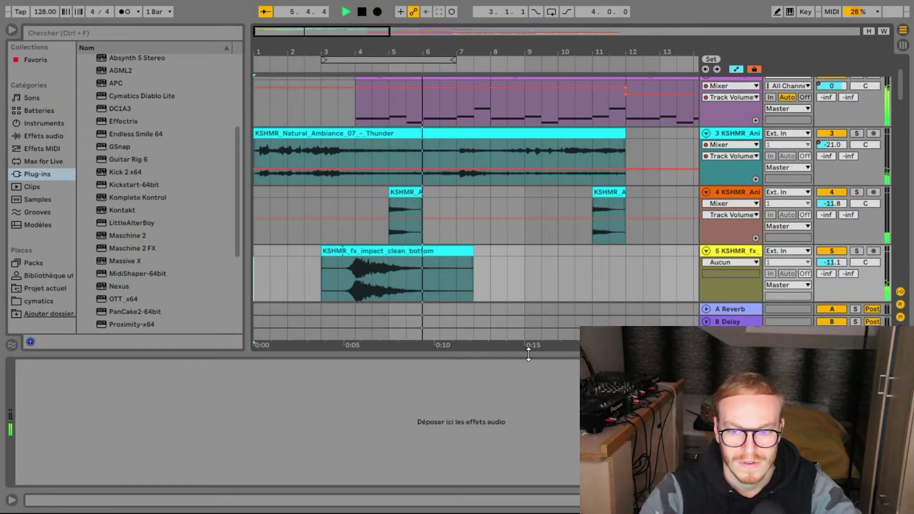
- Collapse the device view and set the Grandfather clock track's volume to -15.1 dB while the intro plays
{"action": "left_click_drag", "start_coordinate": [529, 354], "coordinate": [528, 485]}
{"action": "left_click_drag", "start_coordinate": [324, 48], "coordinate": [351, 39]}
{"action": "scroll", "coordinate": [447, 210], "scroll_direction": "down", "scroll_amount": 2}
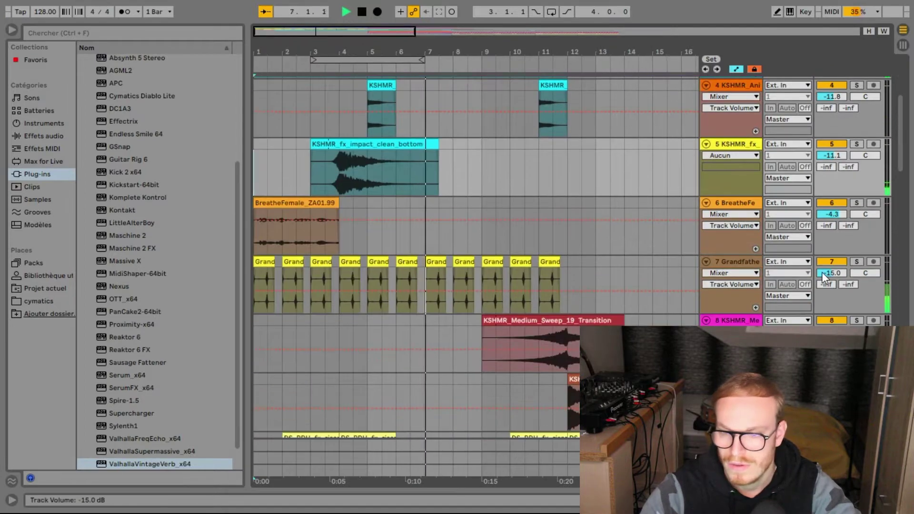
{"action": "scroll", "coordinate": [598, 204], "scroll_direction": "up", "scroll_amount": 4}
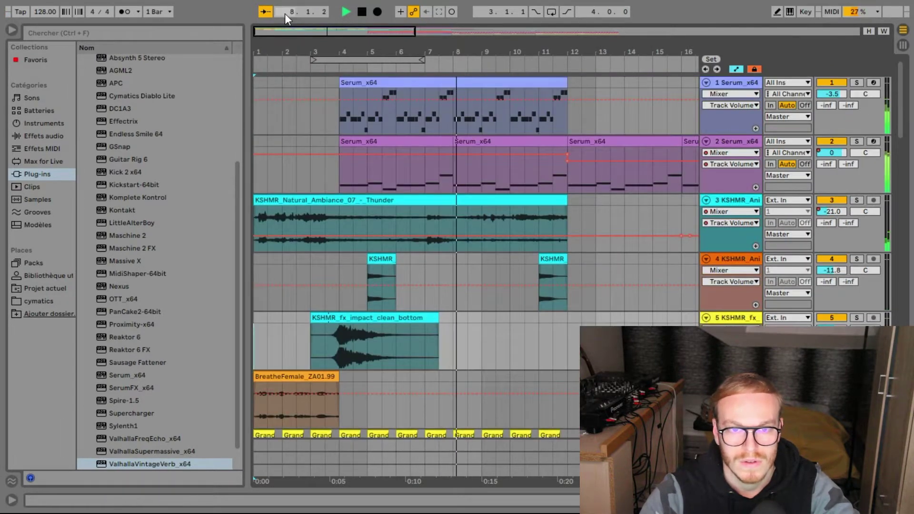
{"action": "mouse_move", "coordinate": [309, 34]}
{"action": "left_mouse_down"}
{"action": "mouse_move", "coordinate": [370, 30]}
{"action": "mouse_move", "coordinate": [316, 38]}
{"action": "left_mouse_up"}
{"action": "scroll", "coordinate": [421, 272], "scroll_direction": "down", "scroll_amount": 4}
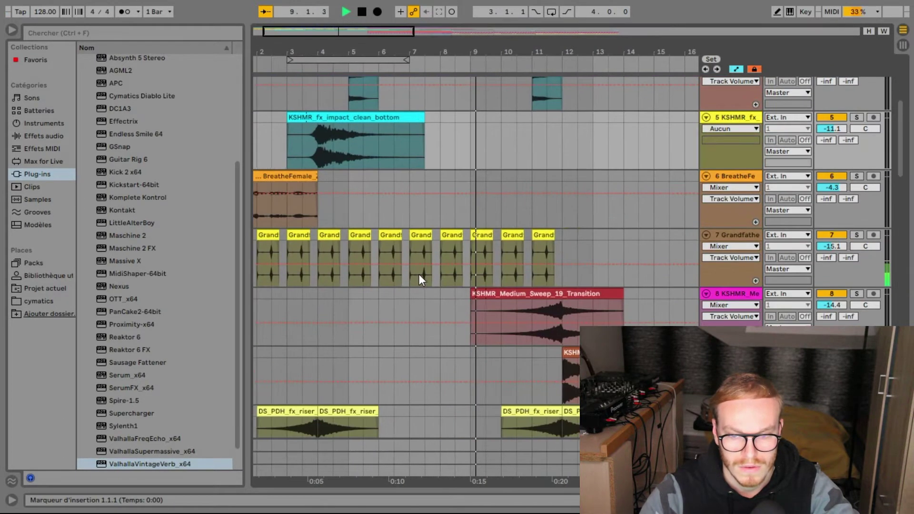
{"action": "scroll", "coordinate": [419, 274], "scroll_direction": "down", "scroll_amount": 3}
{"action": "scroll", "coordinate": [458, 164], "scroll_direction": "up", "scroll_amount": 6}
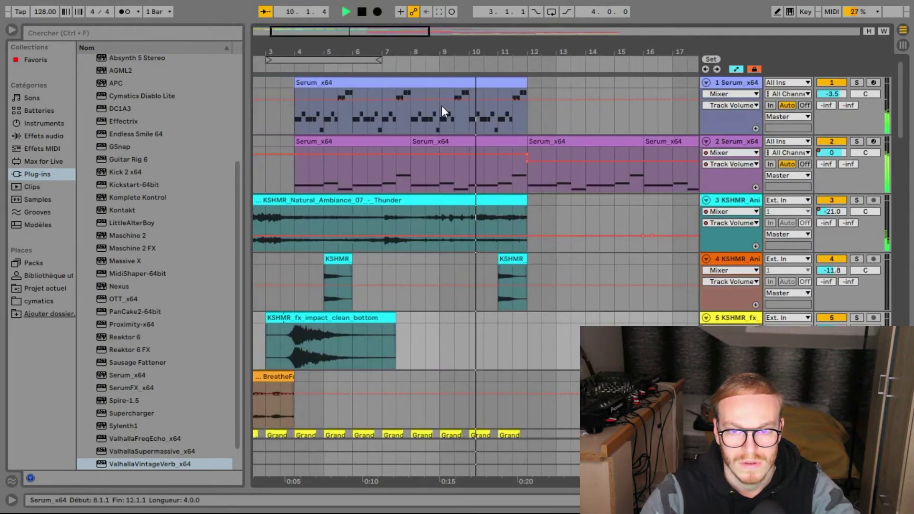
- Audition the end of the intro on the effect tracks, replaying the transition into the reverb clap clip at bar 12
{"action": "scroll", "coordinate": [455, 119], "scroll_direction": "down", "scroll_amount": 5}
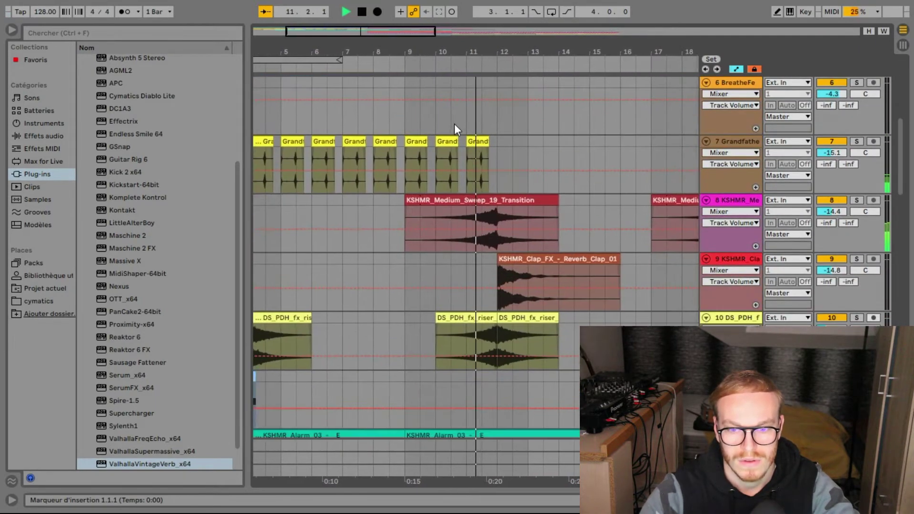
{"action": "scroll", "coordinate": [453, 128], "scroll_direction": "up", "scroll_amount": 1}
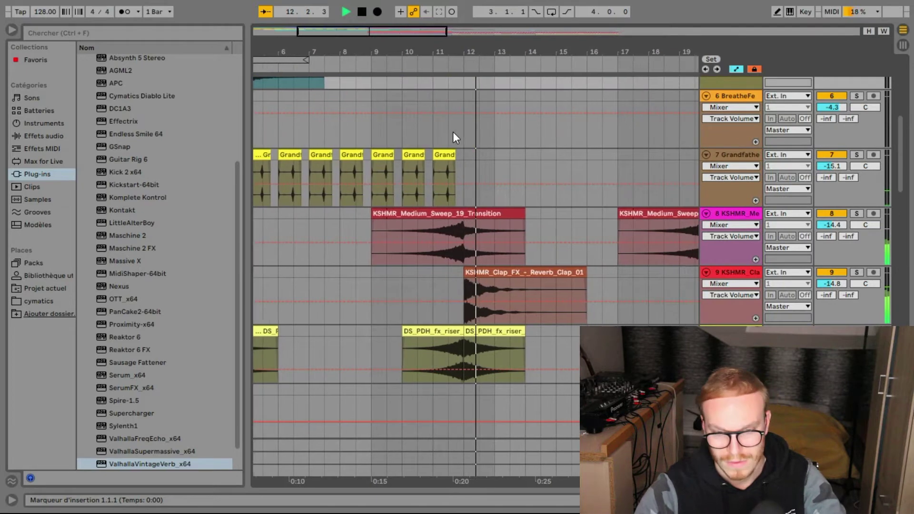
{"action": "left_click", "coordinate": [441, 272]}
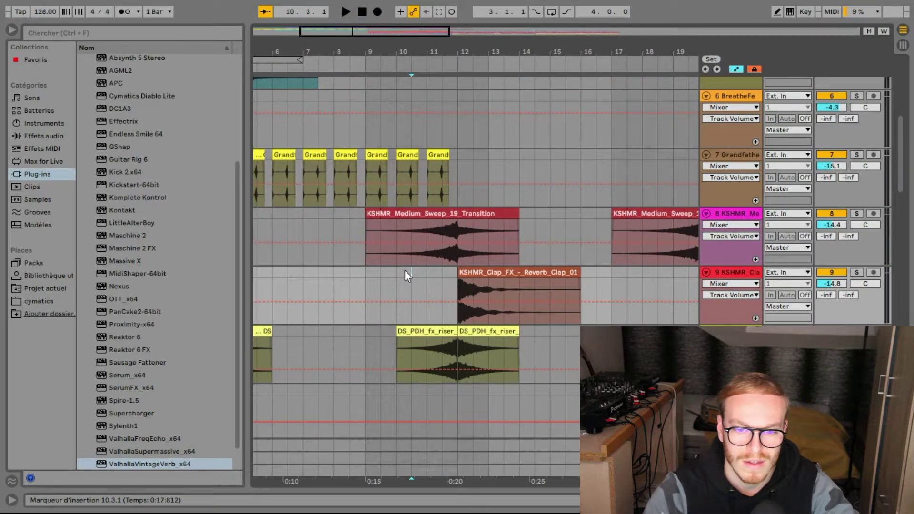
{"action": "scroll", "coordinate": [404, 270], "scroll_direction": "left", "scroll_amount": 3}
{"action": "left_click", "coordinate": [512, 288]}
{"action": "key", "text": "space"}
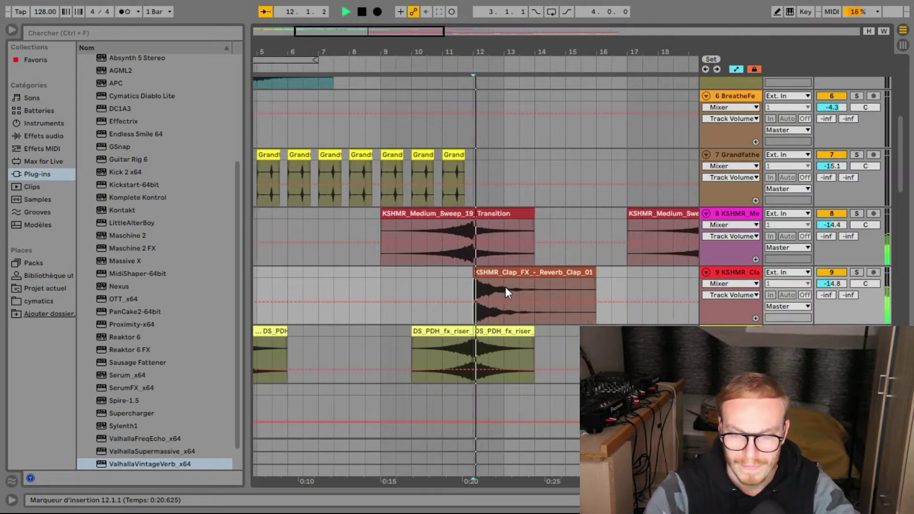
- Play the transition from bar 10.3 and examine which tracks enter at bar 12, down to the build-up and kick tracks
{"action": "scroll", "coordinate": [502, 284], "scroll_direction": "up", "scroll_amount": 5}
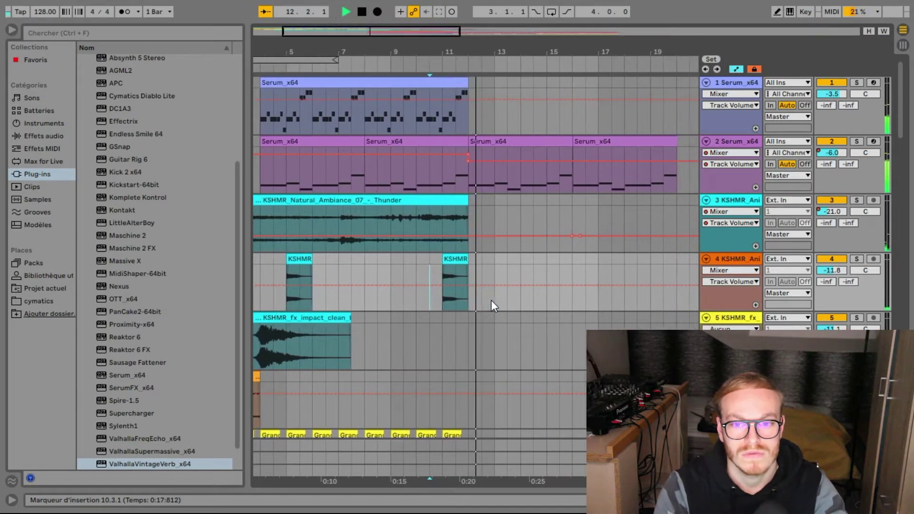
{"action": "scroll", "coordinate": [505, 299], "scroll_direction": "down", "scroll_amount": 5}
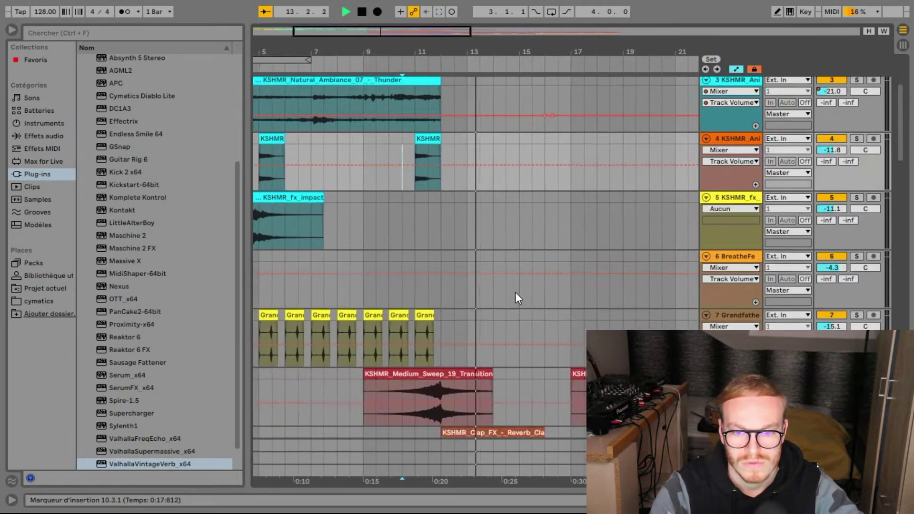
{"action": "scroll", "coordinate": [516, 291], "scroll_direction": "down", "scroll_amount": 15}
{"action": "key", "text": "space"}
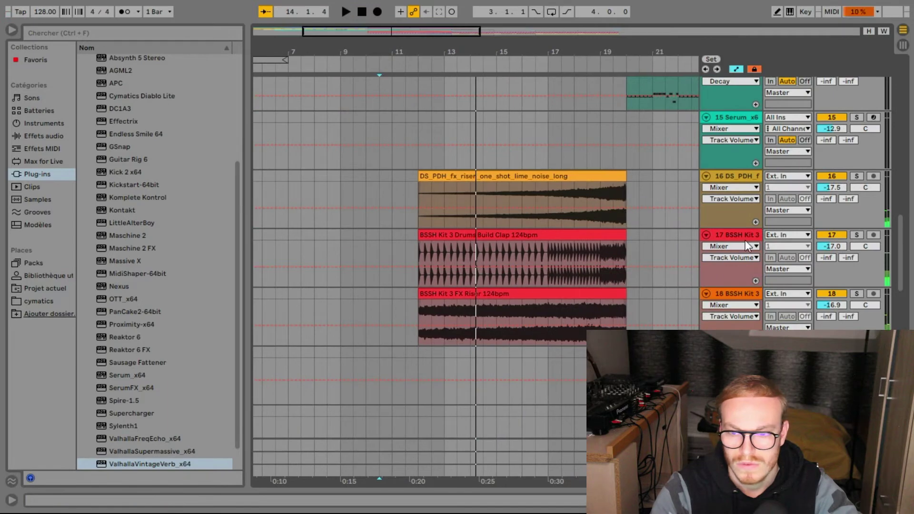
{"action": "scroll", "coordinate": [835, 286], "scroll_direction": "down", "scroll_amount": 5}
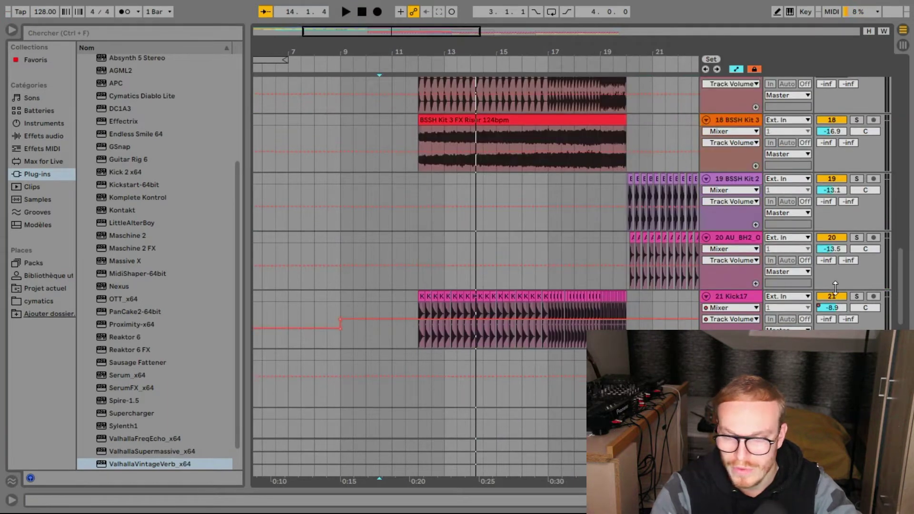
{"action": "scroll", "coordinate": [579, 191], "scroll_direction": "up", "scroll_amount": 20}
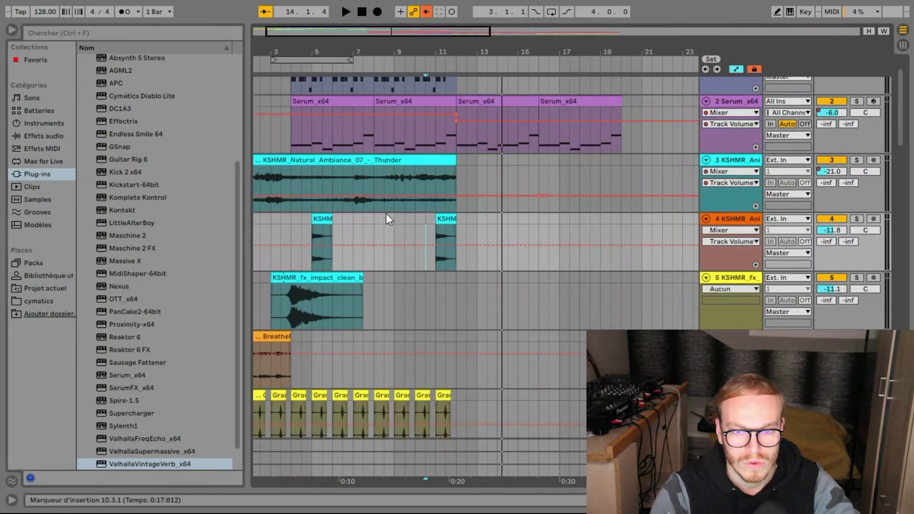
- Insert an empty audio track above the KSHMR_fx impact track and play the transition from bar 11
{"action": "scroll", "coordinate": [687, 264], "scroll_direction": "down", "scroll_amount": 3}
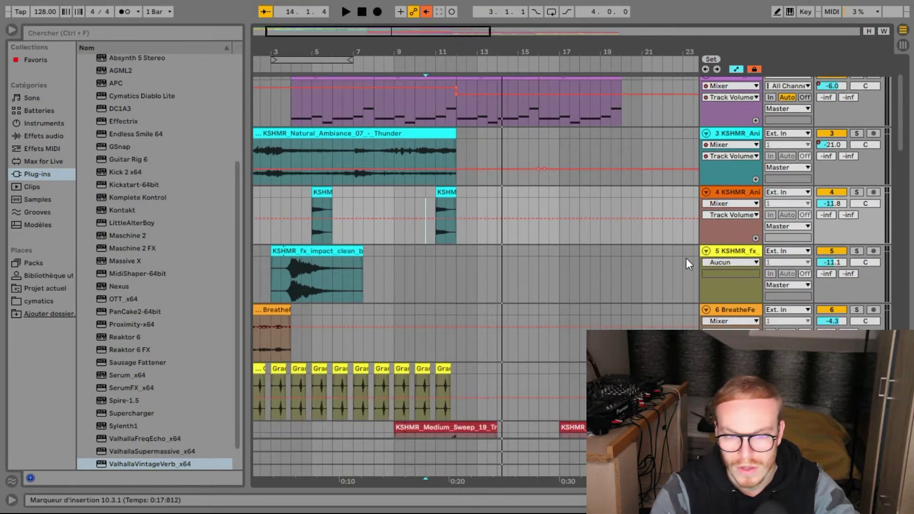
{"action": "right_click", "coordinate": [862, 233]}
{"action": "left_click", "coordinate": [777, 312]}
{"action": "left_click", "coordinate": [427, 279]}
{"action": "key", "text": "space"}
{"action": "scroll", "coordinate": [438, 255], "scroll_direction": "up", "scroll_amount": 1}
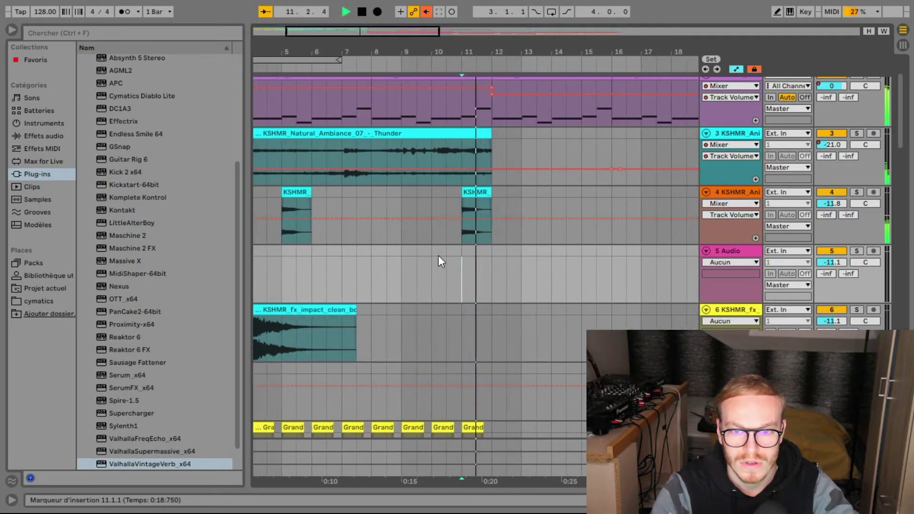
{"action": "scroll", "coordinate": [461, 268], "scroll_direction": "up", "scroll_amount": 2}
{"action": "scroll", "coordinate": [461, 269], "scroll_direction": "down", "scroll_amount": 4}
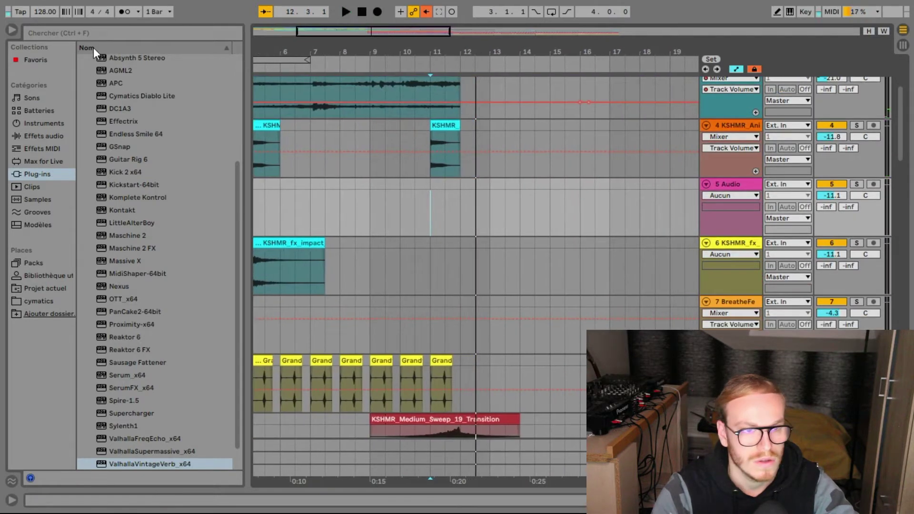
{"action": "key", "text": "space"}
- Search the sample library for "fills" and preview the COSMOS fills and the Cymatics Eternity drum fills
{"action": "left_click", "coordinate": [79, 33]}
{"action": "type", "text": "fills"}
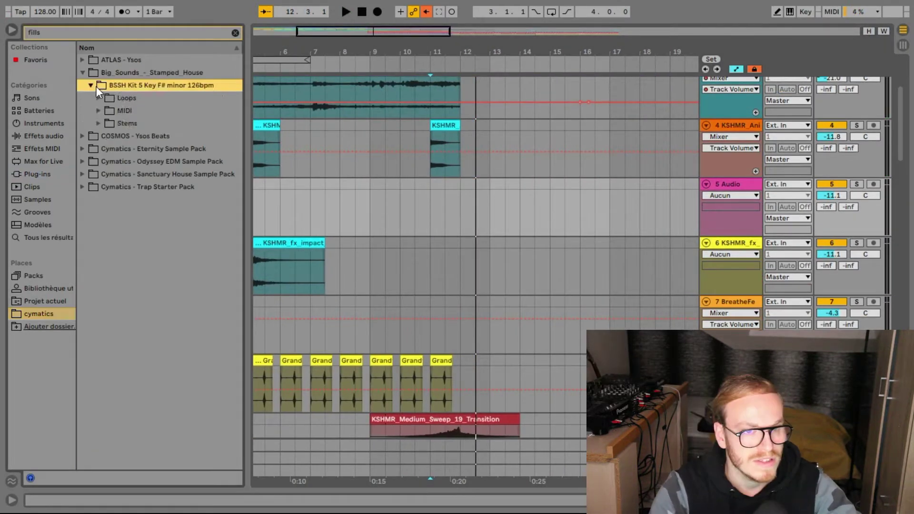
{"action": "left_click", "coordinate": [120, 124]}
{"action": "left_click", "coordinate": [124, 135]}
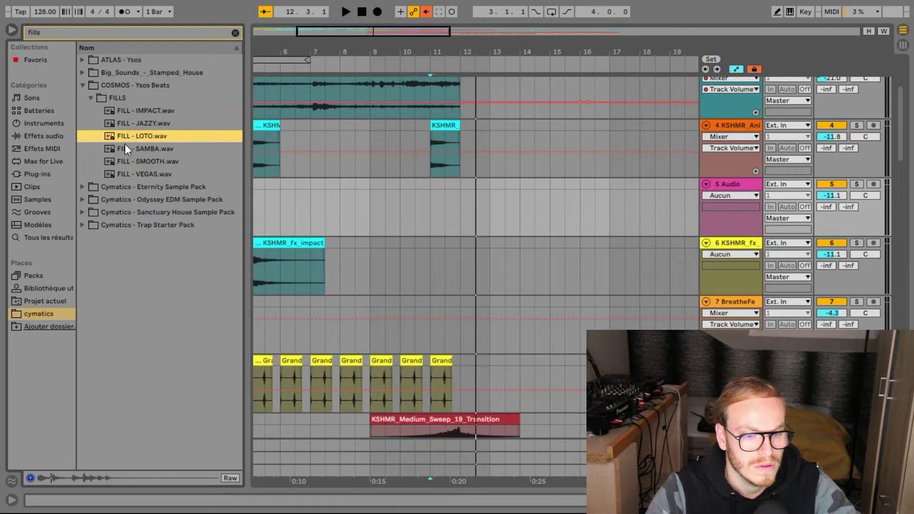
{"action": "left_click", "coordinate": [126, 146]}
{"action": "left_click", "coordinate": [127, 160]}
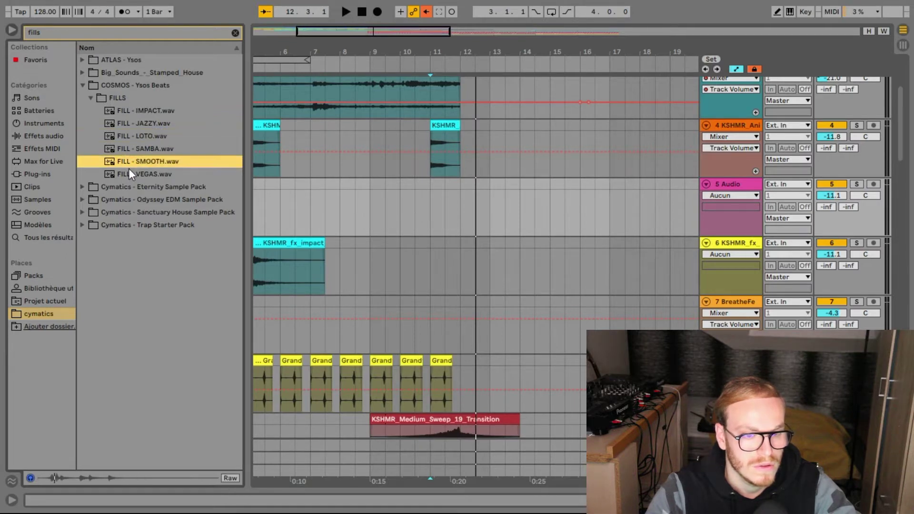
{"action": "left_click", "coordinate": [128, 172]}
{"action": "left_click", "coordinate": [82, 187]}
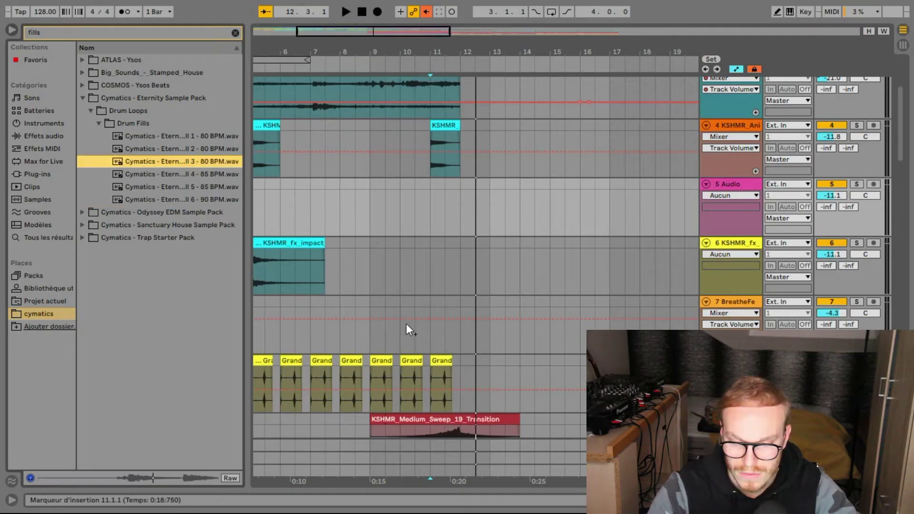
- Switch to Splice and place SPINNIN_EH_128_fill_glitchy.wav on the empty audio track at bar 11
{"action": "scroll", "coordinate": [543, 470], "scroll_direction": "up", "scroll_amount": 2}
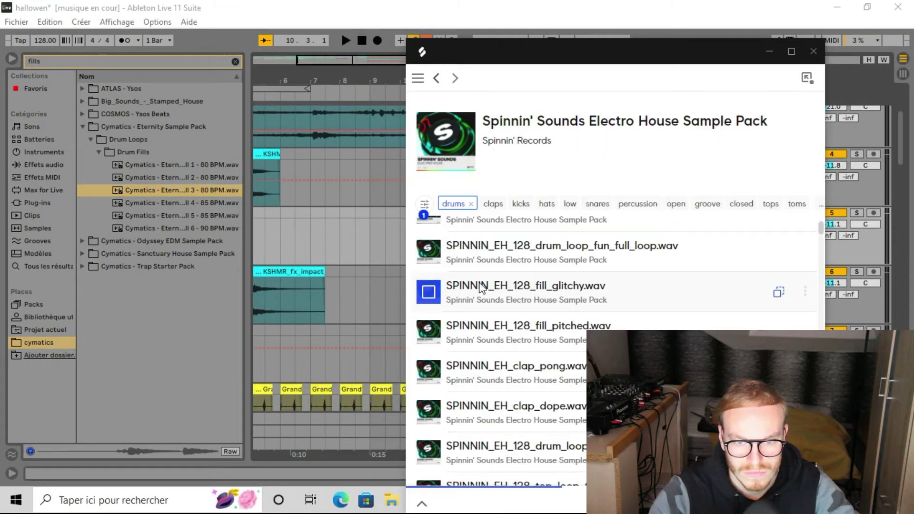
{"action": "left_click_drag", "start_coordinate": [481, 288], "coordinate": [452, 228]}
{"action": "left_click", "coordinate": [385, 254]}
- Play the arrangement from bar 9.3 to hear the fill in context and set the fill track's volume to -11.8 dB
{"action": "mouse_move", "coordinate": [374, 68]}
{"action": "left_mouse_down"}
{"action": "mouse_move", "coordinate": [383, 75]}
{"action": "mouse_move", "coordinate": [365, 66]}
{"action": "left_mouse_up"}
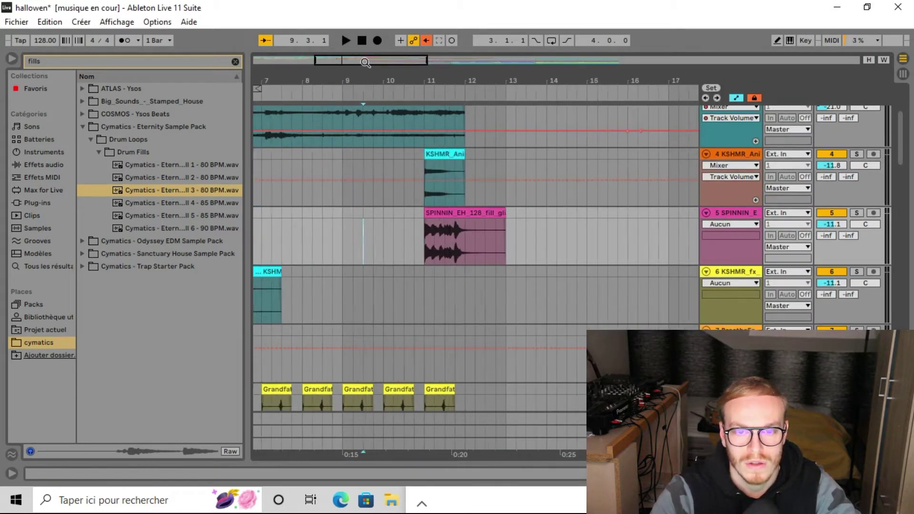
{"action": "key", "text": "space"}
{"action": "scroll", "coordinate": [410, 90], "scroll_direction": "up", "scroll_amount": 1}
{"action": "key", "text": "minus"}
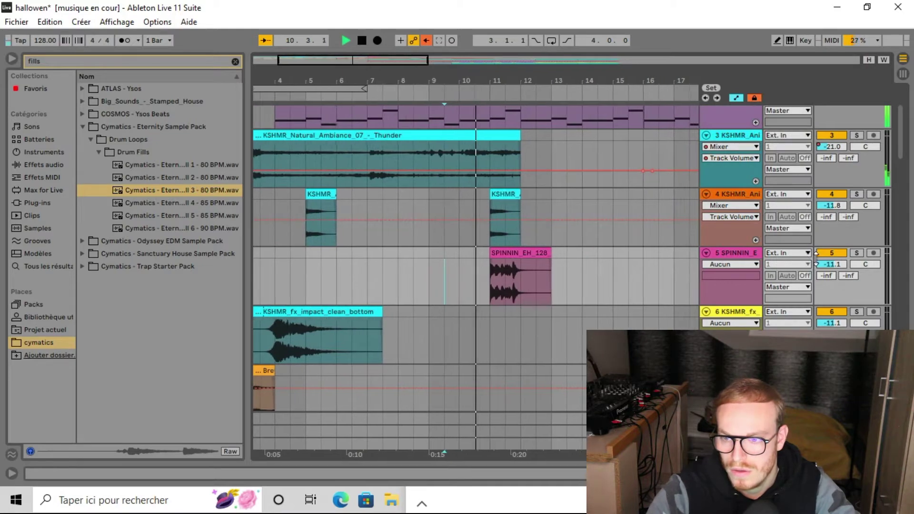
{"action": "left_click_drag", "start_coordinate": [826, 269], "coordinate": [826, 276]}
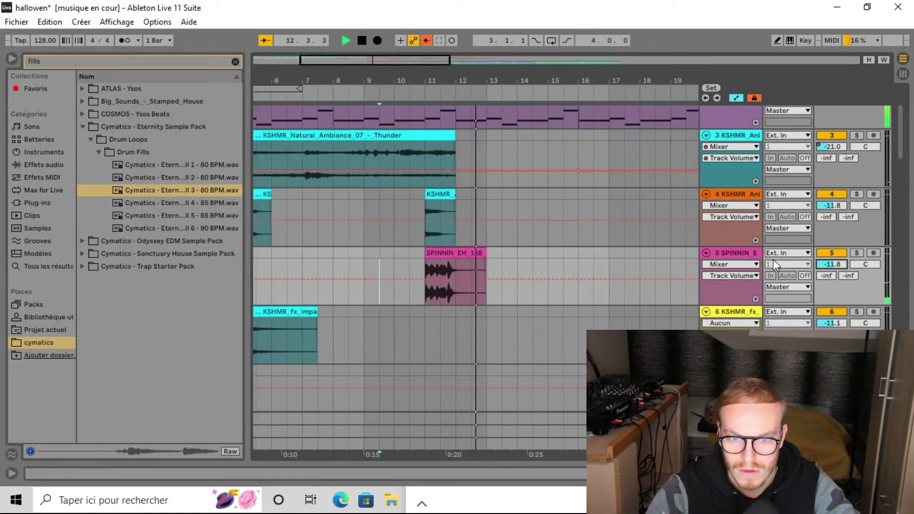
- Replay the transition from bar 11, setting the KSHMR_Medium_Sweep track to -10.7 dB and the reverb clap track to -13.5 dB
{"action": "scroll", "coordinate": [517, 233], "scroll_direction": "down", "scroll_amount": 4}
{"action": "scroll", "coordinate": [516, 233], "scroll_direction": "down", "scroll_amount": 1}
{"action": "left_click", "coordinate": [400, 253]}
{"action": "key", "text": "space"}
{"action": "key", "text": "space"}
{"action": "left_click_drag", "start_coordinate": [843, 248], "coordinate": [843, 230]}
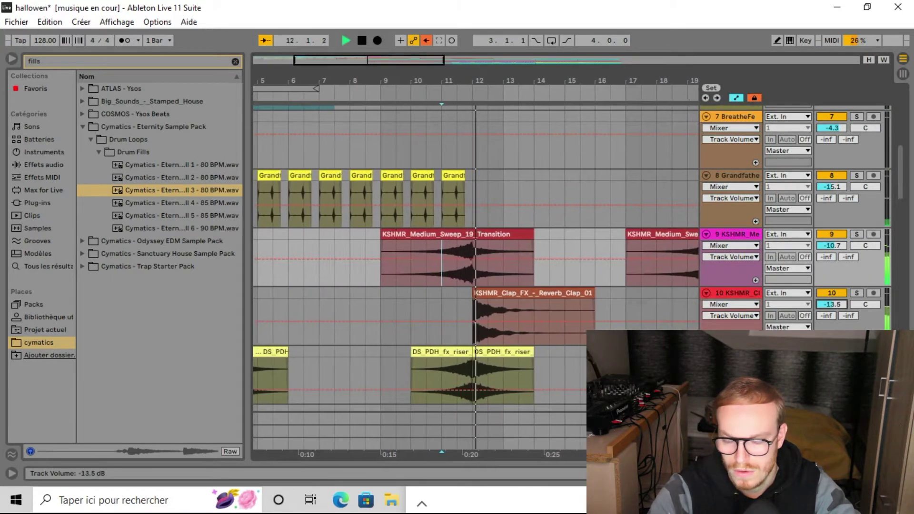
- Set the volumes of tracks 1, 3, 4, 6, 7 and 8 to -1.6, -10.6, -10.7, -10.4, -3.1 and -13.4 dB respectively
{"action": "scroll", "coordinate": [510, 285], "scroll_direction": "up", "scroll_amount": 2}
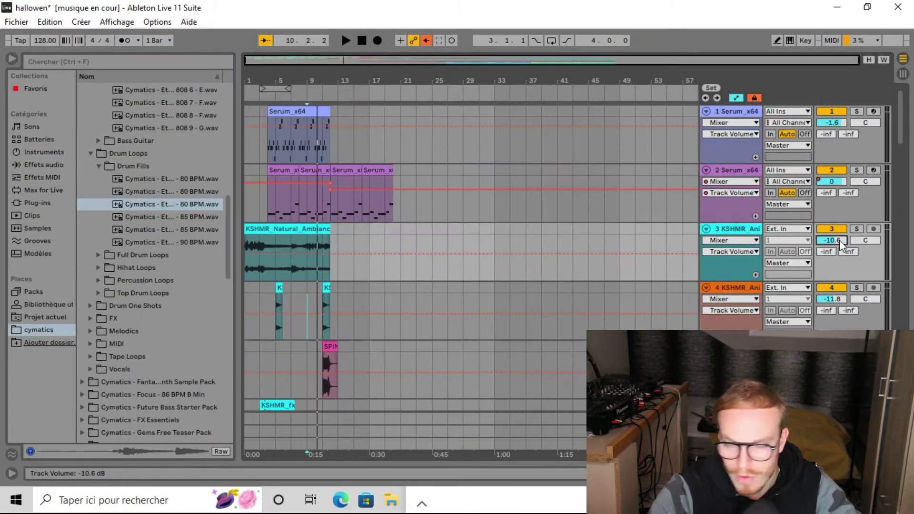
{"action": "scroll", "coordinate": [678, 225], "scroll_direction": "down", "scroll_amount": 1}
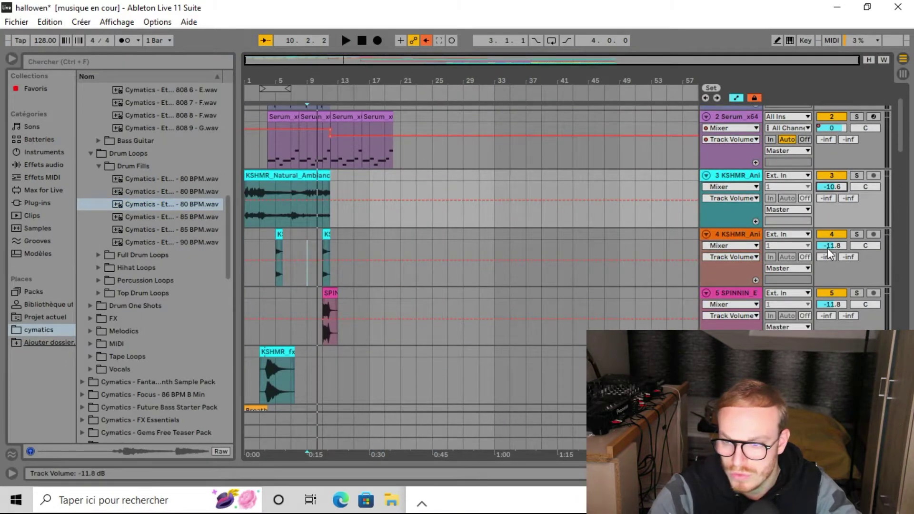
{"action": "scroll", "coordinate": [845, 264], "scroll_direction": "down", "scroll_amount": 2}
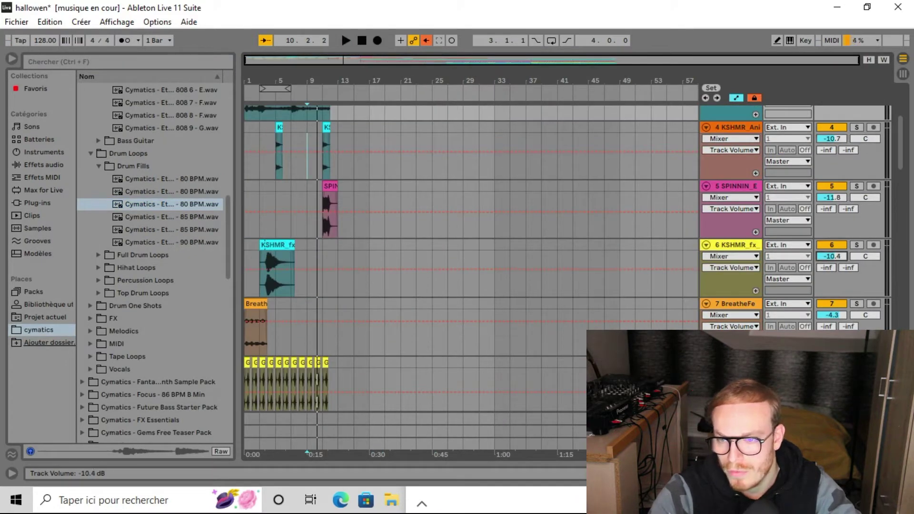
{"action": "scroll", "coordinate": [837, 261], "scroll_direction": "down", "scroll_amount": 1}
{"action": "left_click", "coordinate": [834, 277]}
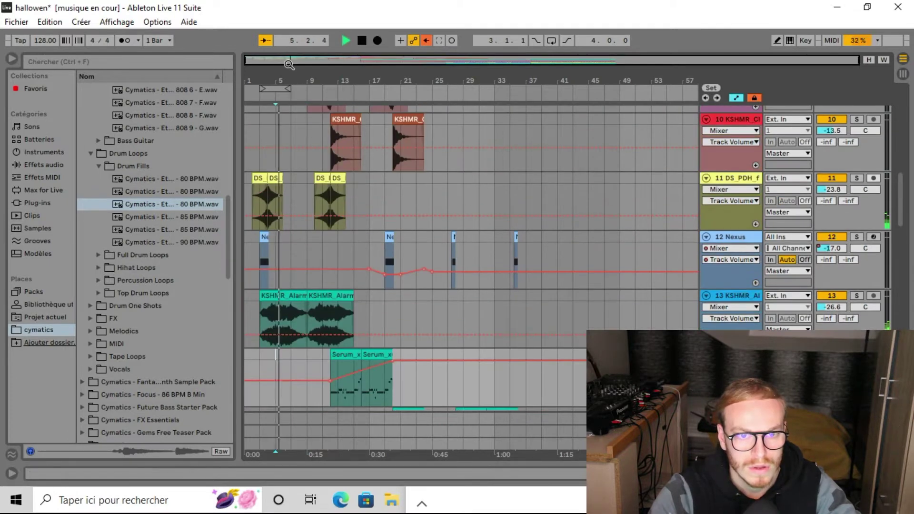
- Play the alarm section from bar 5 and audition the first KSHMR_Alarm clip in solo from bar 3
{"action": "left_click_drag", "start_coordinate": [288, 64], "coordinate": [281, 70]}
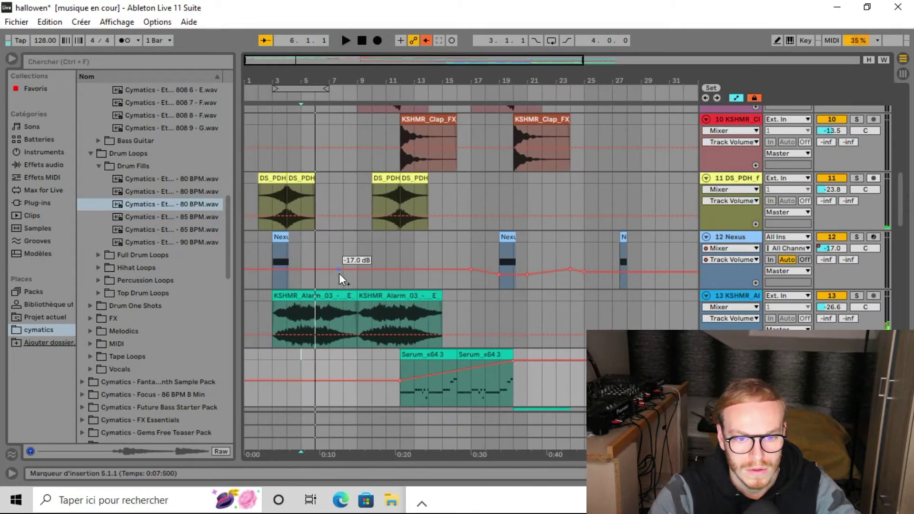
{"action": "left_click", "coordinate": [351, 301]}
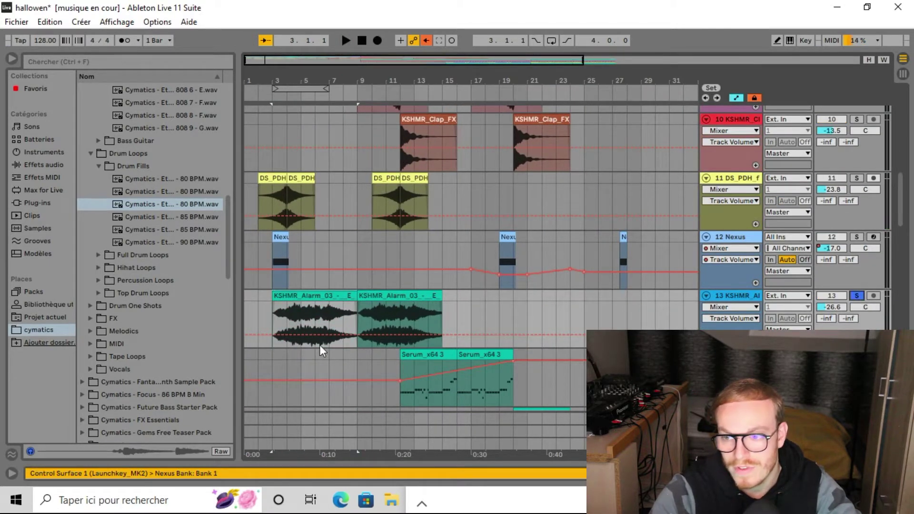
{"action": "scroll", "coordinate": [416, 291], "scroll_direction": "up", "scroll_amount": 12}
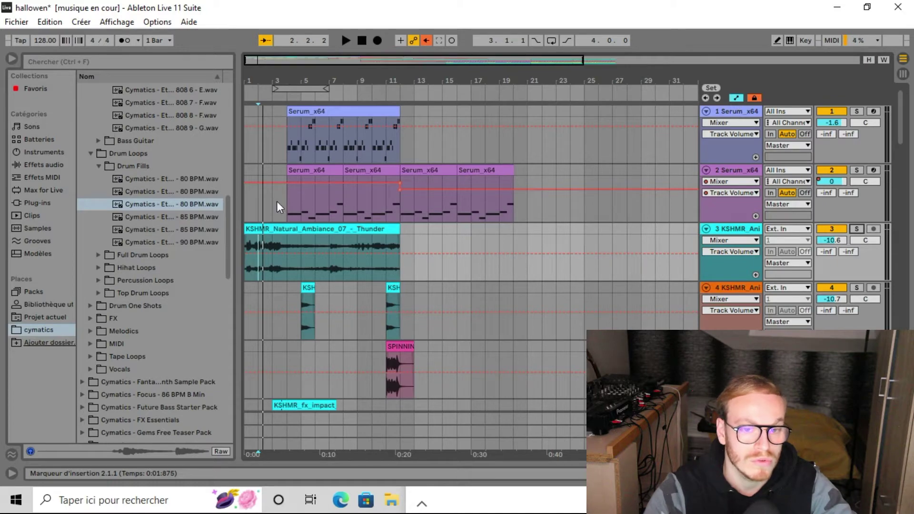
- Play the end of the intro from bar 10 with all tracks audible and show the arrangement in full screen
{"action": "left_click", "coordinate": [284, 143]}
{"action": "scroll", "coordinate": [300, 228], "scroll_direction": "down", "scroll_amount": 4}
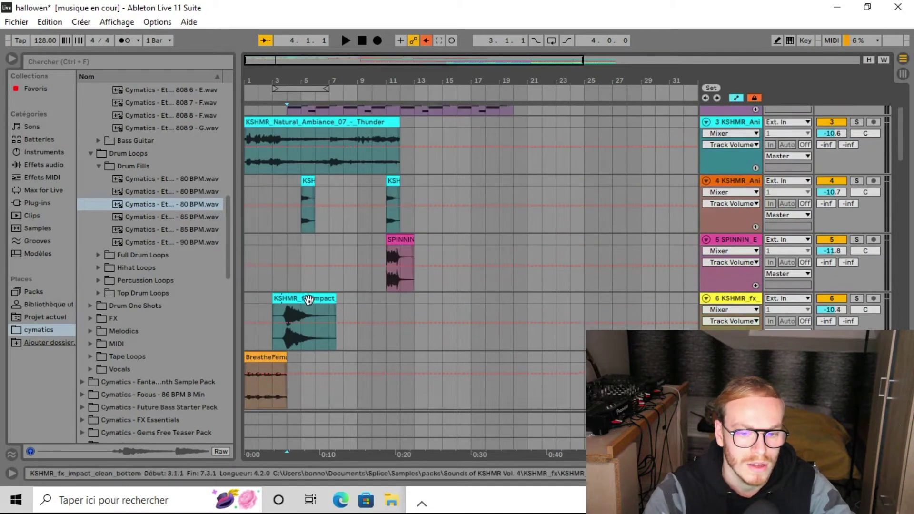
{"action": "scroll", "coordinate": [333, 257], "scroll_direction": "up", "scroll_amount": 1}
{"action": "left_click", "coordinate": [372, 224]}
{"action": "key", "text": "space"}
{"action": "left_click_drag", "start_coordinate": [400, 73], "coordinate": [393, 62]}
{"action": "key", "text": "F11"}
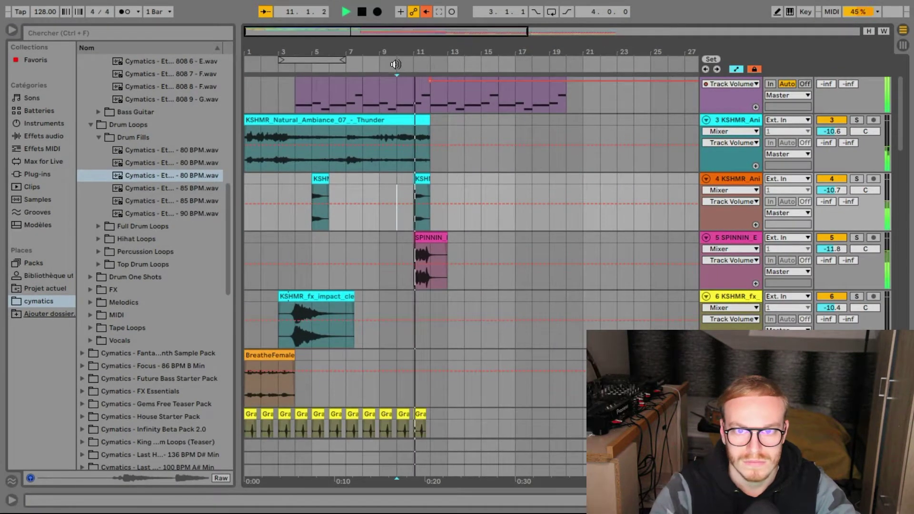
- Follow the effect tracks during the transition and replay it from bar 11 through to bar 17
{"action": "scroll", "coordinate": [464, 192], "scroll_direction": "down", "scroll_amount": 3}
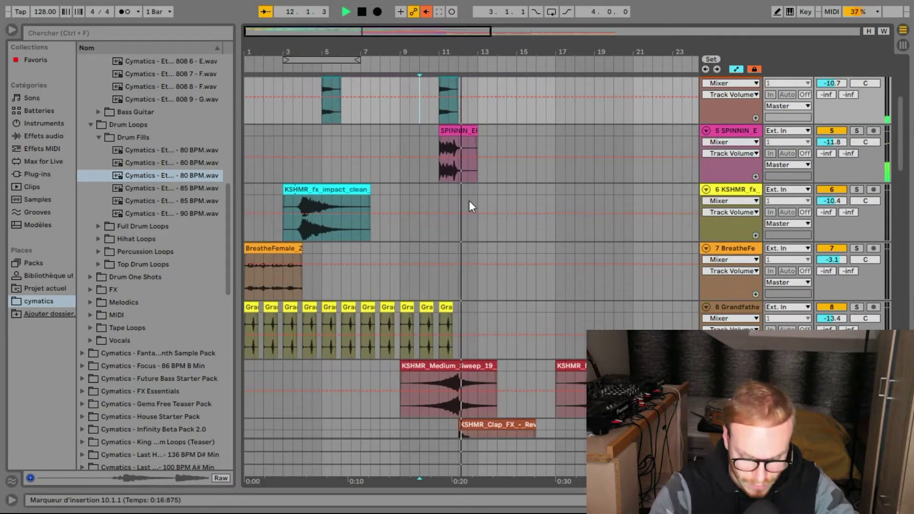
{"action": "scroll", "coordinate": [474, 191], "scroll_direction": "down", "scroll_amount": 4}
{"action": "left_click_drag", "start_coordinate": [449, 55], "coordinate": [424, 67]}
{"action": "scroll", "coordinate": [437, 179], "scroll_direction": "up", "scroll_amount": 4}
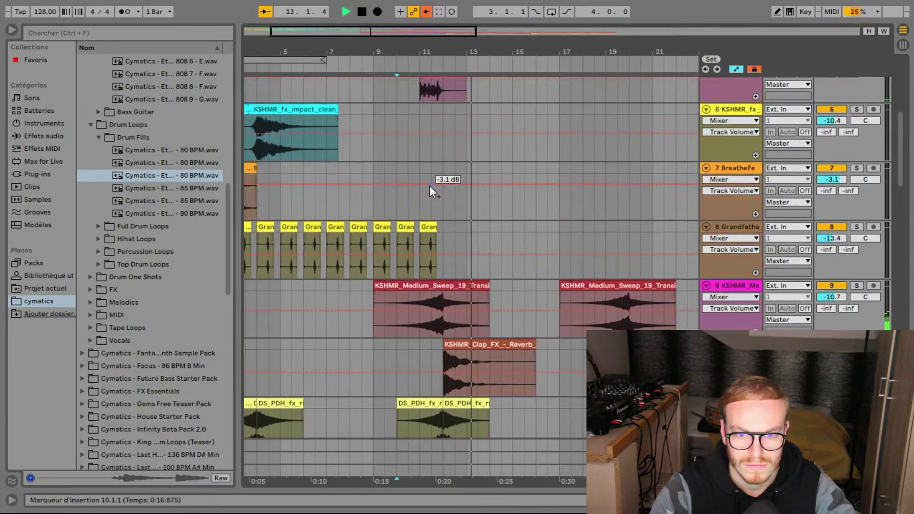
{"action": "scroll", "coordinate": [369, 198], "scroll_direction": "up", "scroll_amount": 1}
{"action": "left_click", "coordinate": [358, 192]}
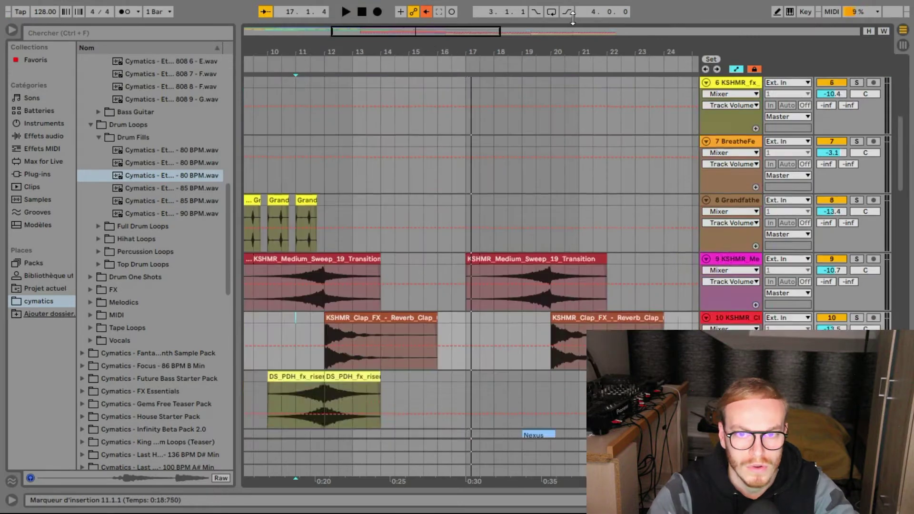
- Replay the transition from bar 10.3 to check the glitchy fill together with the other intro tracks
{"action": "scroll", "coordinate": [572, 18], "scroll_direction": "up", "scroll_amount": 1}
{"action": "left_click_drag", "start_coordinate": [471, 32], "coordinate": [465, 38]}
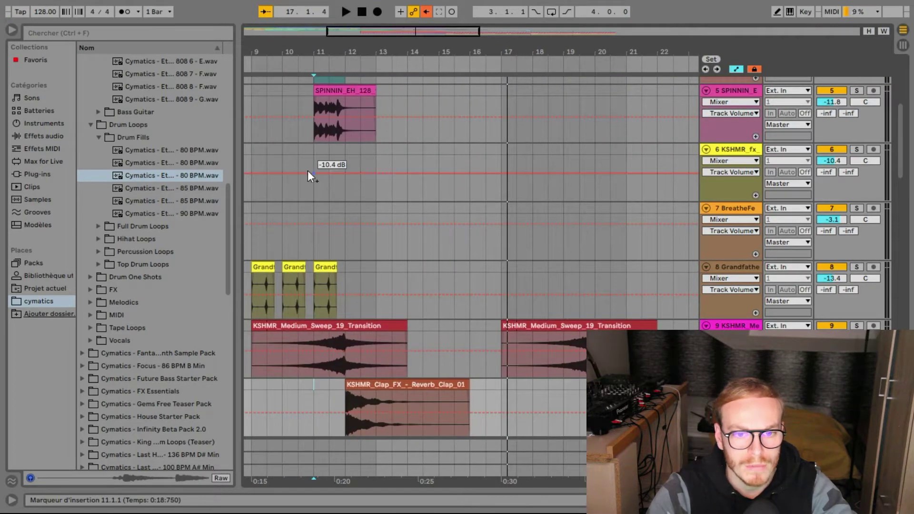
{"action": "left_click", "coordinate": [304, 169]}
{"action": "scroll", "coordinate": [314, 165], "scroll_direction": "up", "scroll_amount": 4}
{"action": "key", "text": "space"}
{"action": "scroll", "coordinate": [385, 174], "scroll_direction": "down", "scroll_amount": 1}
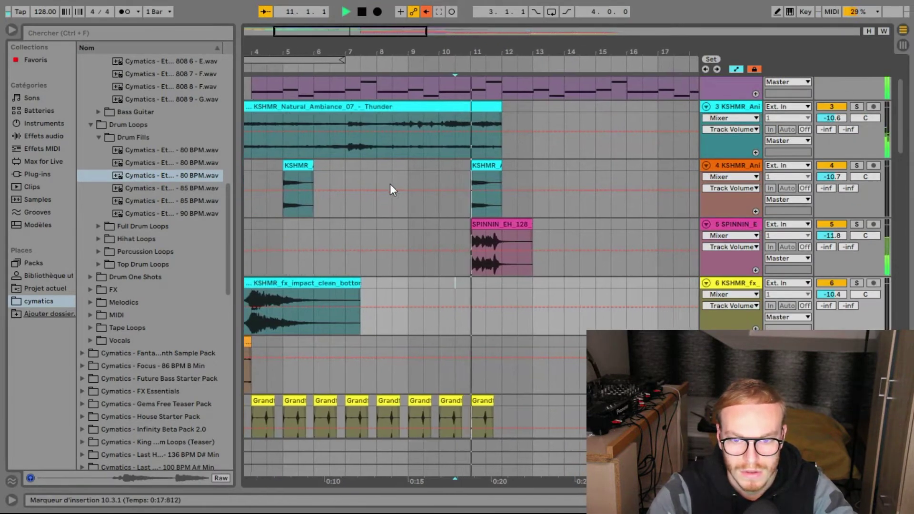
- Follow the transition on the lower tracks past bar 12, stop playback and select bar 12 on Serum track 14
{"action": "scroll", "coordinate": [633, 190], "scroll_direction": "down", "scroll_amount": 8}
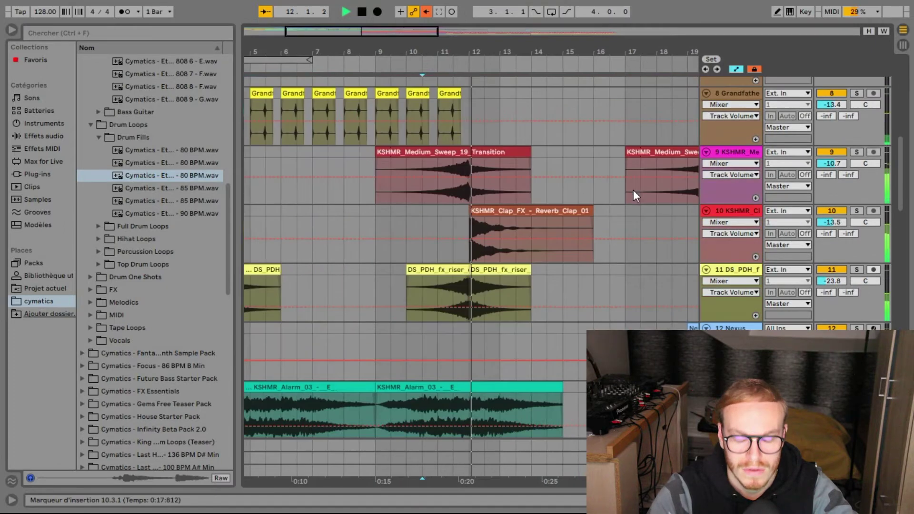
{"action": "scroll", "coordinate": [633, 190], "scroll_direction": "down", "scroll_amount": 3}
{"action": "left_click", "coordinate": [451, 235]}
{"action": "left_click", "coordinate": [355, 10]}
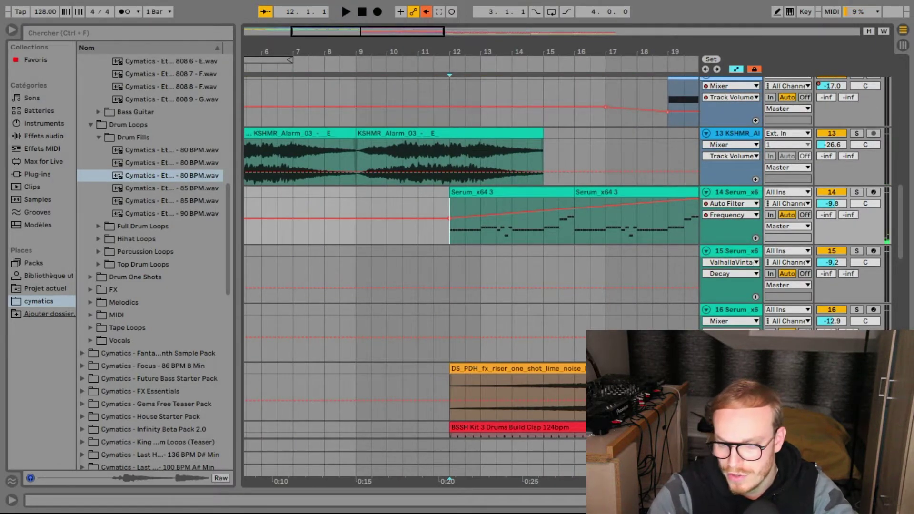
- Show the device chain of Serum track 14 and play the track in solo from bar 12 to bar 20
{"action": "key", "text": "shift+Tab"}
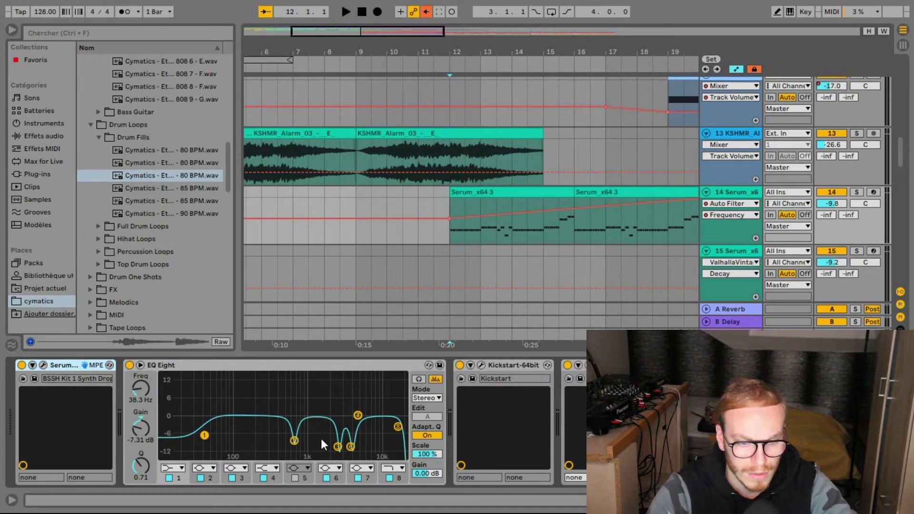
{"action": "left_click", "coordinate": [480, 365]}
{"action": "left_click", "coordinate": [468, 27]}
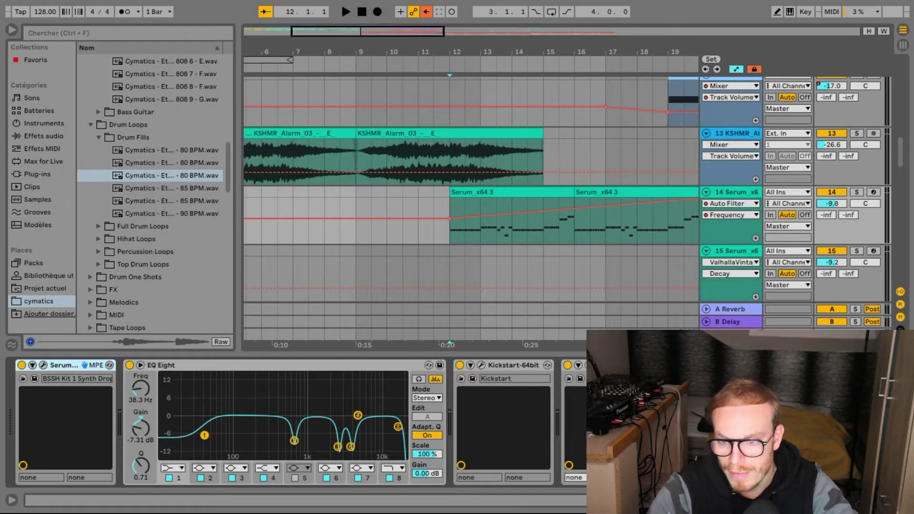
{"action": "left_click", "coordinate": [857, 192]}
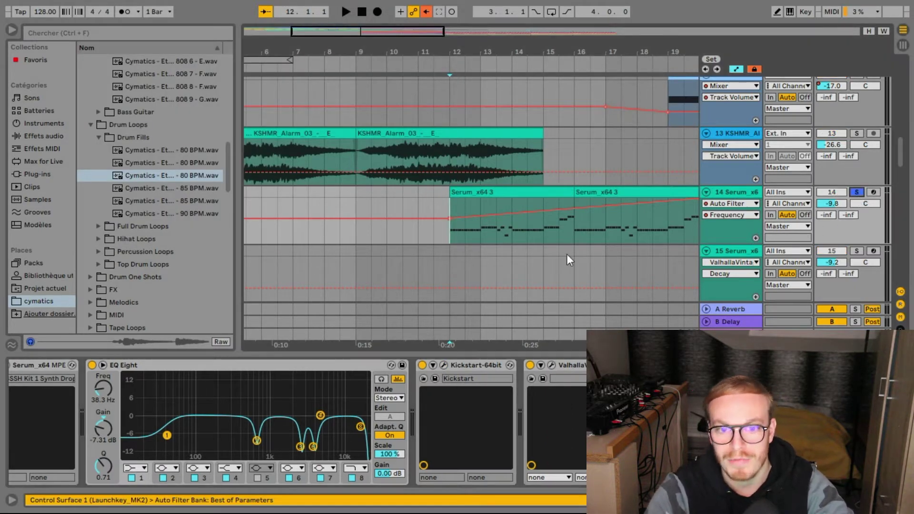
{"action": "key", "text": "space"}
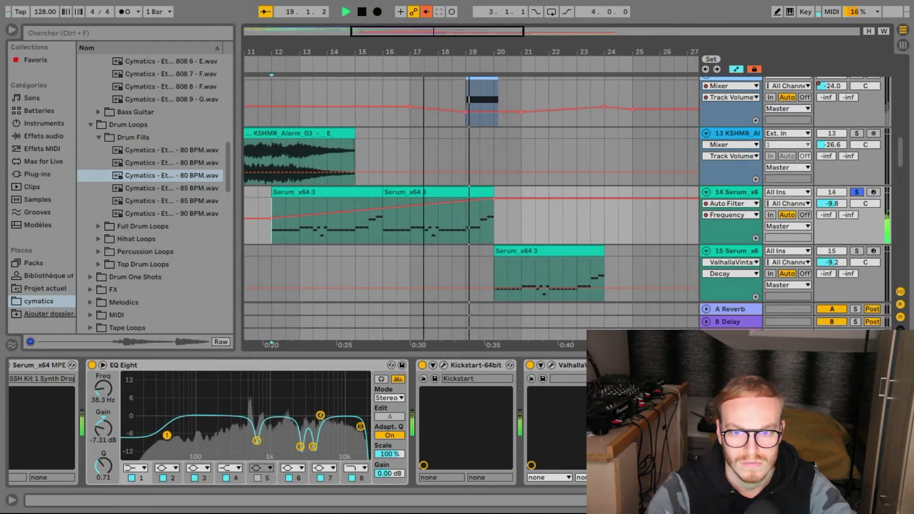
{"action": "scroll", "coordinate": [414, 219], "scroll_direction": "down", "scroll_amount": 5}
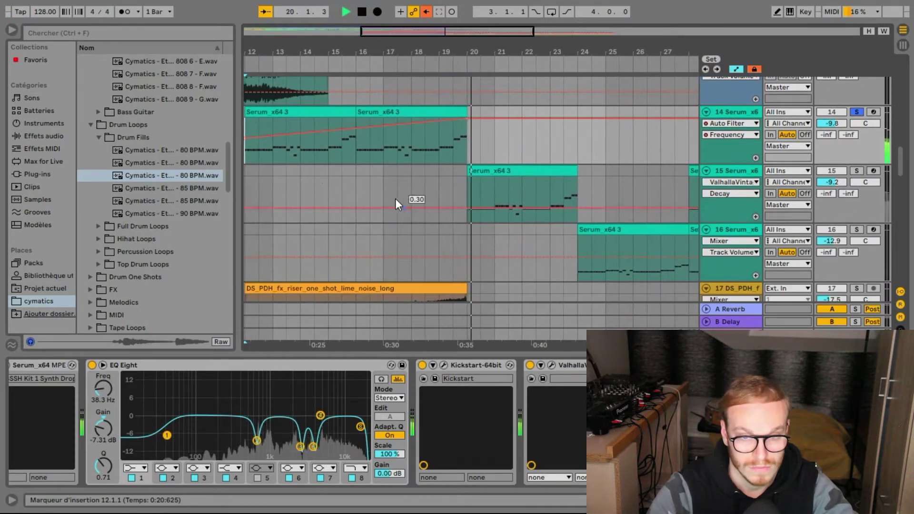
{"action": "key", "text": "space"}
- Replay Serum track 14 in solo from bar 12, switching its Valhalla reverb off and on to compare the sound
{"action": "left_click_drag", "start_coordinate": [359, 50], "coordinate": [386, 49]}
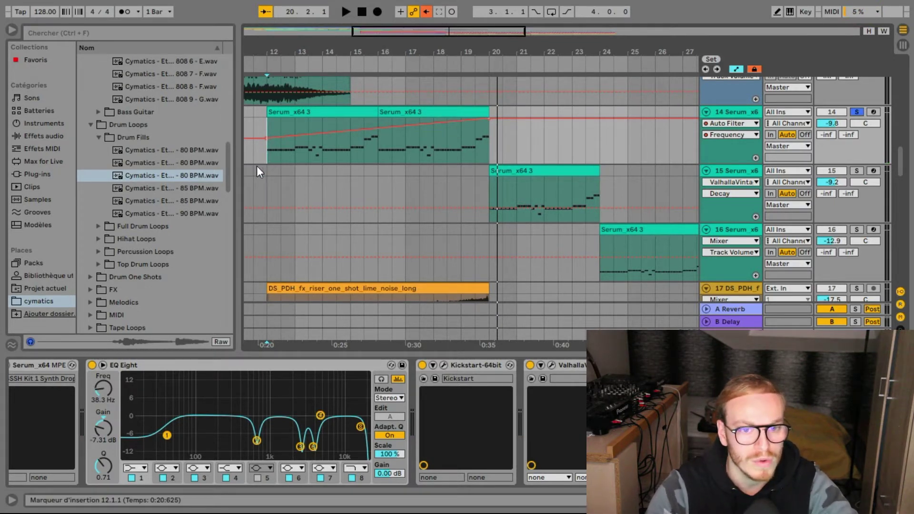
{"action": "left_click", "coordinate": [265, 176]}
{"action": "left_click", "coordinate": [270, 150]}
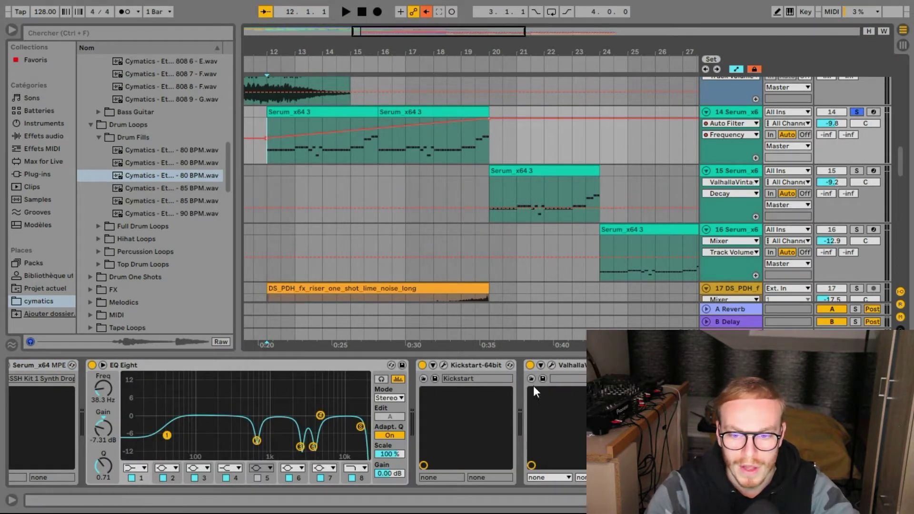
{"action": "left_click", "coordinate": [531, 365]}
{"action": "key", "text": "space"}
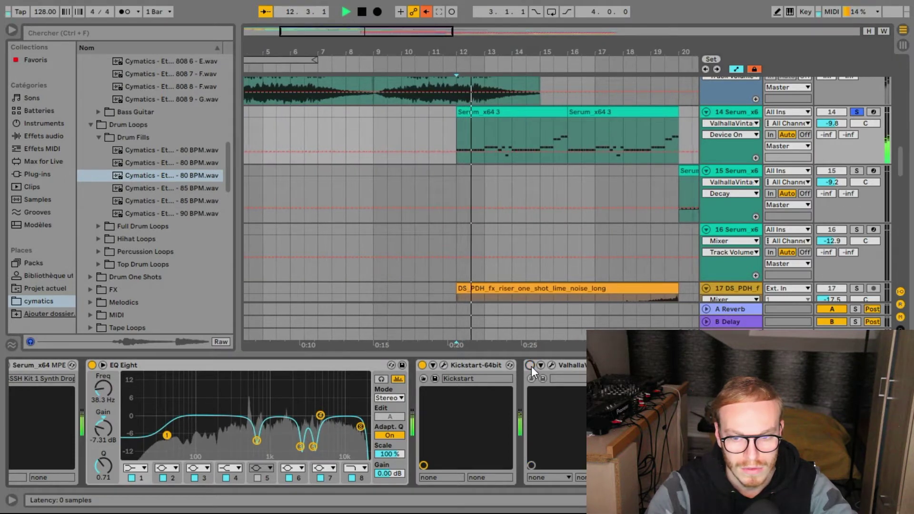
{"action": "left_click", "coordinate": [530, 365]}
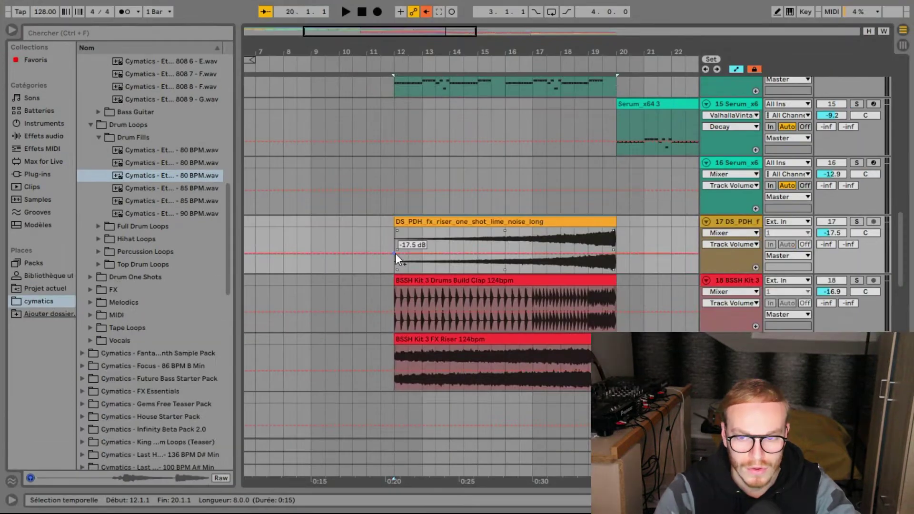
- Play the DS_PDH lime noise riser on track 17 in solo from bar 17
{"action": "left_click", "coordinate": [527, 240]}
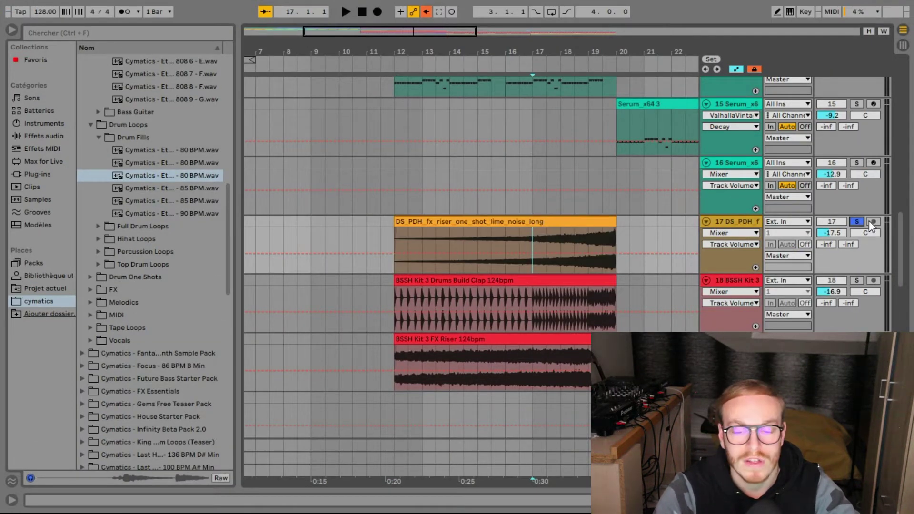
{"action": "key", "text": "space"}
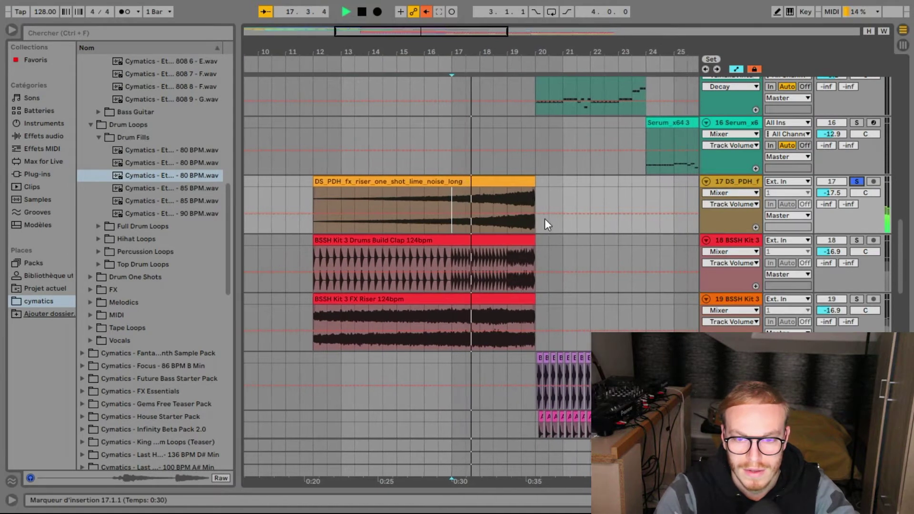
{"action": "key", "text": "space"}
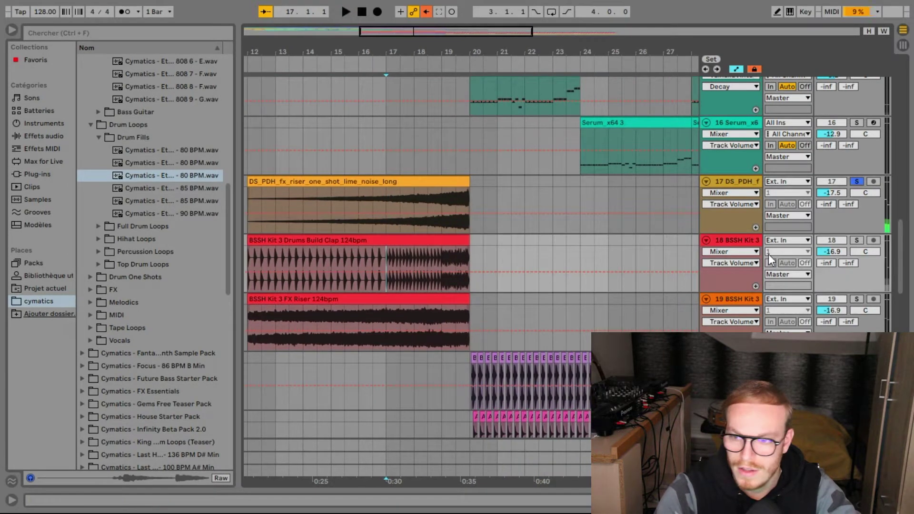
- Play the BSSH Kit 3 Drums Build Clap on track 18 in solo from bars 17 and 19
{"action": "left_click", "coordinate": [856, 241]}
{"action": "key", "text": "space"}
{"action": "left_click", "coordinate": [516, 256]}
{"action": "key", "text": "space"}
{"action": "key", "text": "space"}
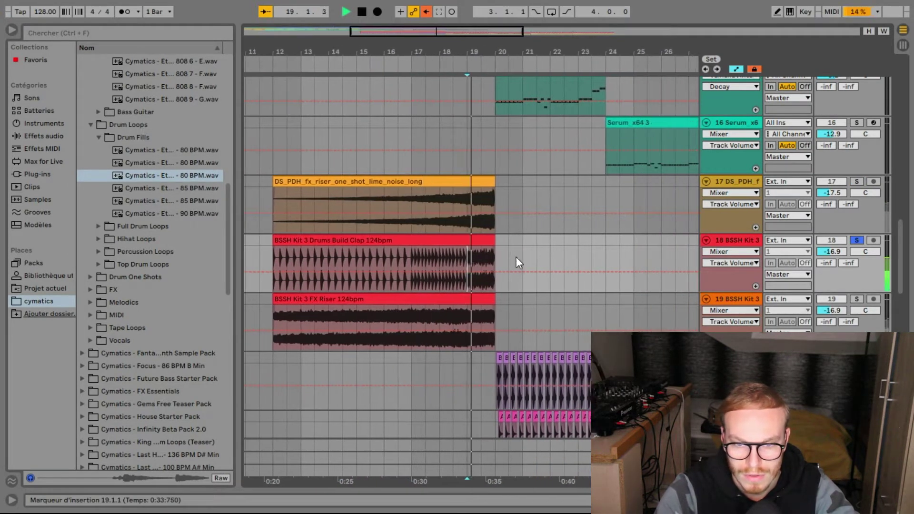
- Play the BSSH Kit 3 FX Riser on track 19 in solo from bar 12 and again from bar 18.3
{"action": "scroll", "coordinate": [431, 273], "scroll_direction": "down", "scroll_amount": 2}
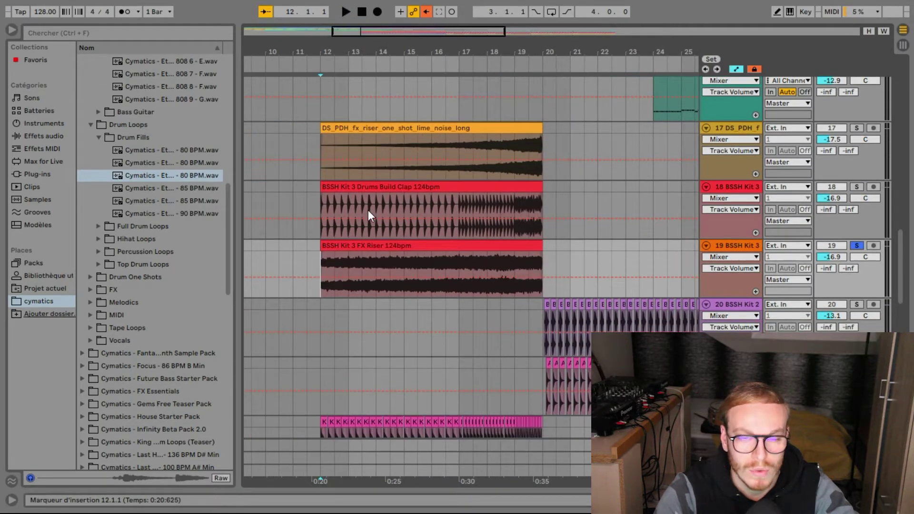
{"action": "key", "text": "space"}
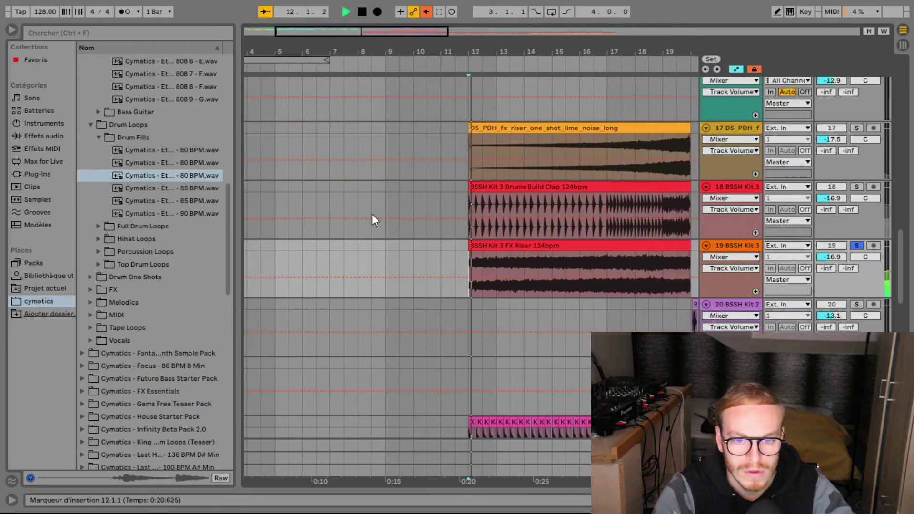
{"action": "left_click", "coordinate": [628, 263]}
{"action": "key", "text": "space"}
{"action": "key", "text": "space"}
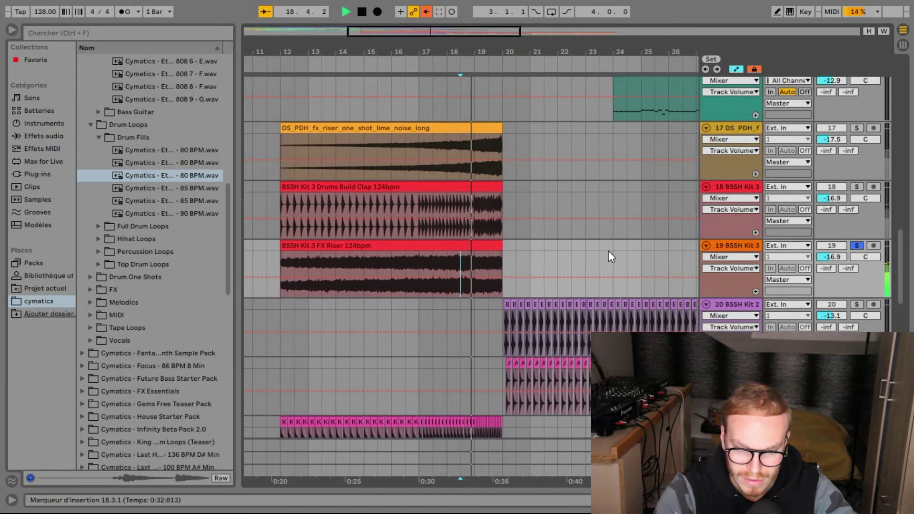
{"action": "scroll", "coordinate": [608, 250], "scroll_direction": "down", "scroll_amount": 5}
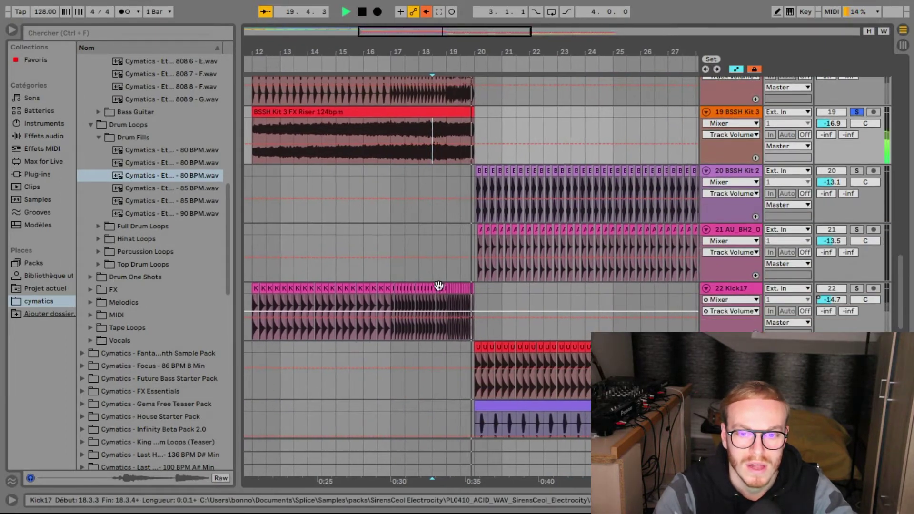
{"action": "scroll", "coordinate": [418, 88], "scroll_direction": "up", "scroll_amount": 2}
{"action": "key", "text": "space"}
- Play the Build Clap and Kick17 tracks in solo from bar 12 to check the build-up rhythm
{"action": "scroll", "coordinate": [263, 331], "scroll_direction": "down", "scroll_amount": 2}
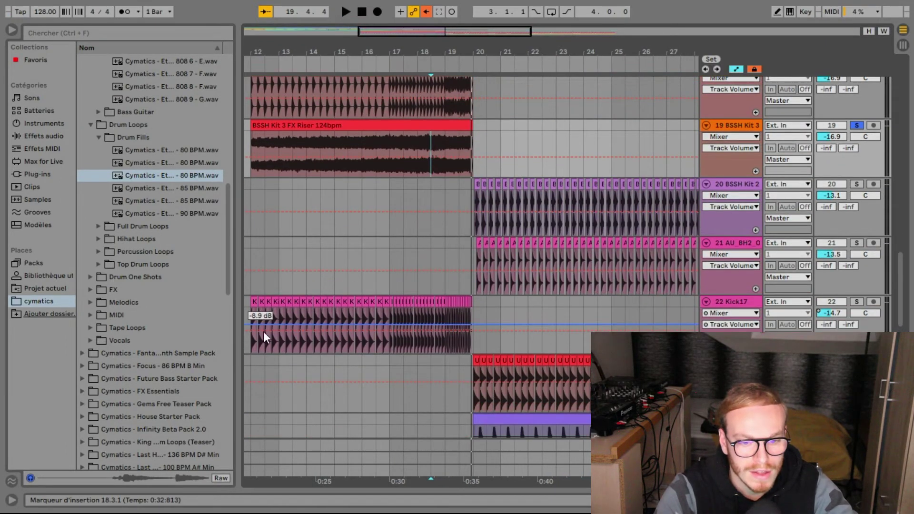
{"action": "left_click", "coordinate": [250, 349]}
{"action": "left_click_drag", "start_coordinate": [481, 52], "coordinate": [530, 56]}
{"action": "scroll", "coordinate": [598, 209], "scroll_direction": "up", "scroll_amount": 1}
{"action": "left_click", "coordinate": [869, 101]}
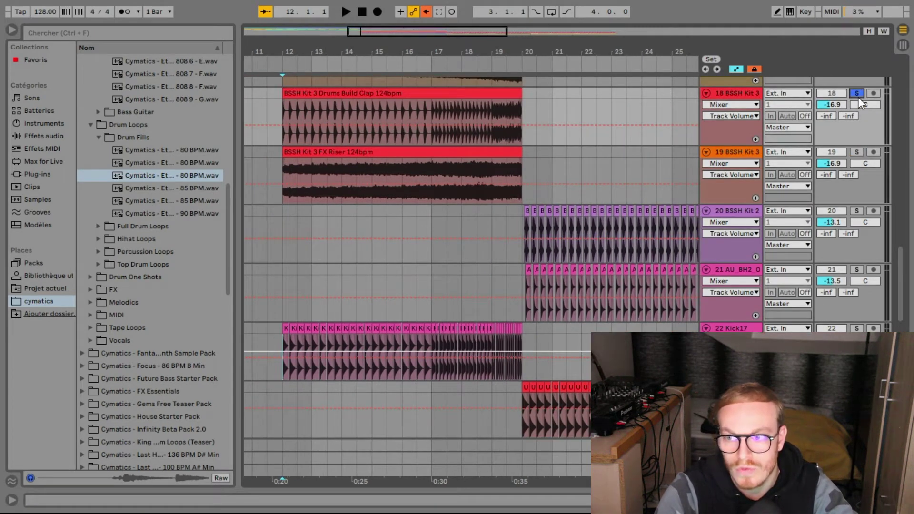
{"action": "key", "text": "space"}
{"action": "scroll", "coordinate": [856, 143], "scroll_direction": "down", "scroll_amount": 1}
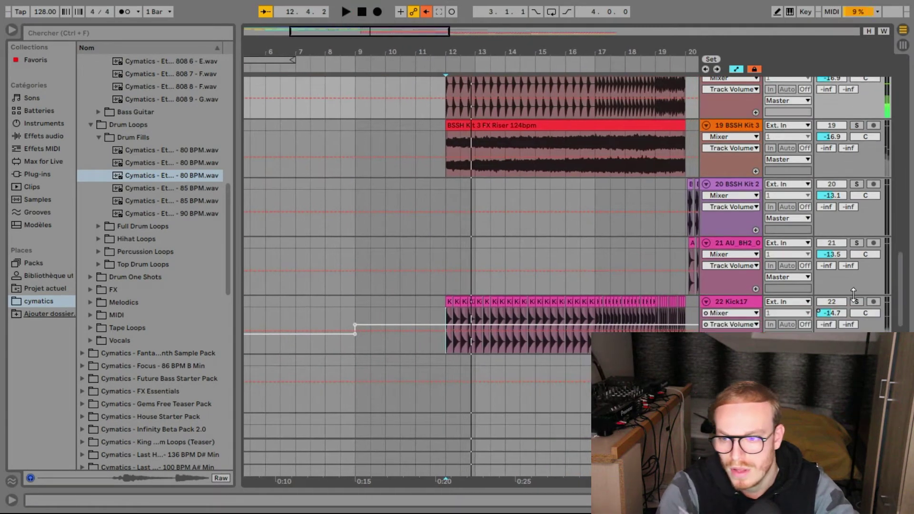
{"action": "left_click", "coordinate": [857, 302]}
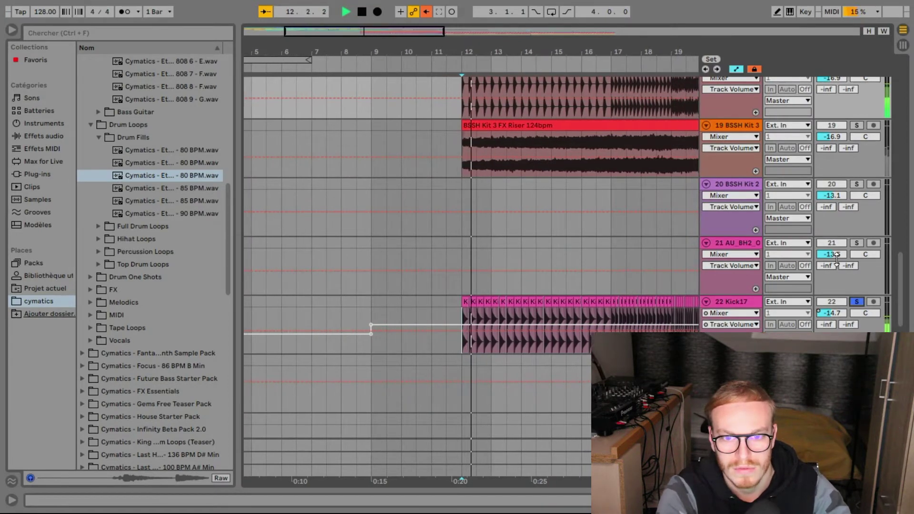
{"action": "key", "text": "space"}
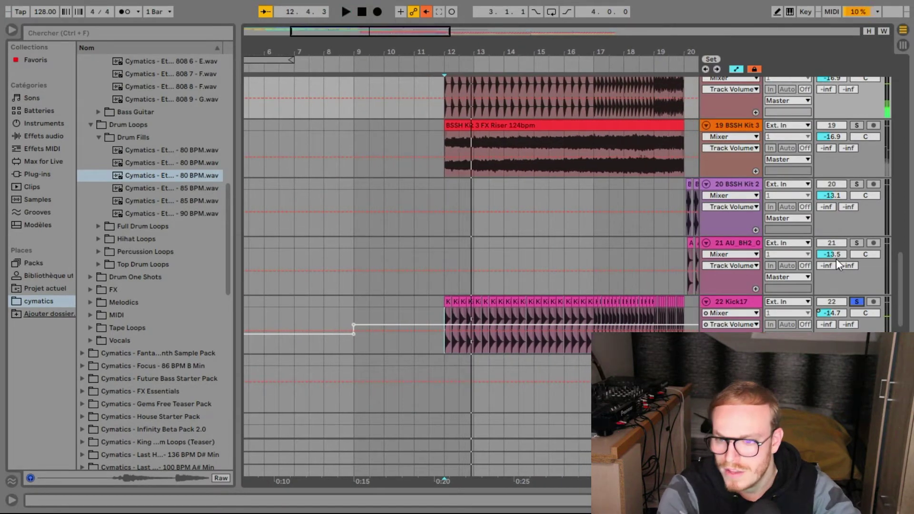
{"action": "left_click", "coordinate": [847, 316]}
- Place the insertion marker at bar 12 and load the Endless Smile 64 plug-in onto the Master track
{"action": "scroll", "coordinate": [635, 231], "scroll_direction": "up", "scroll_amount": 4}
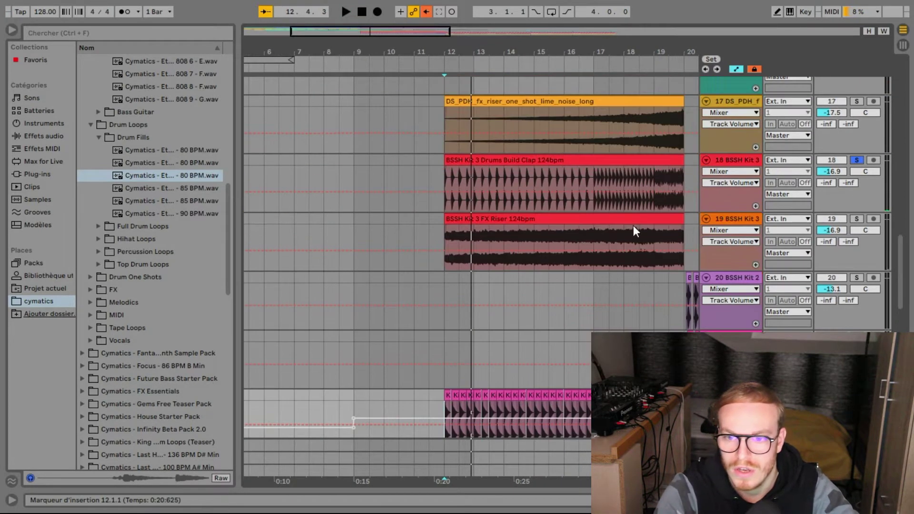
{"action": "left_click", "coordinate": [458, 303]}
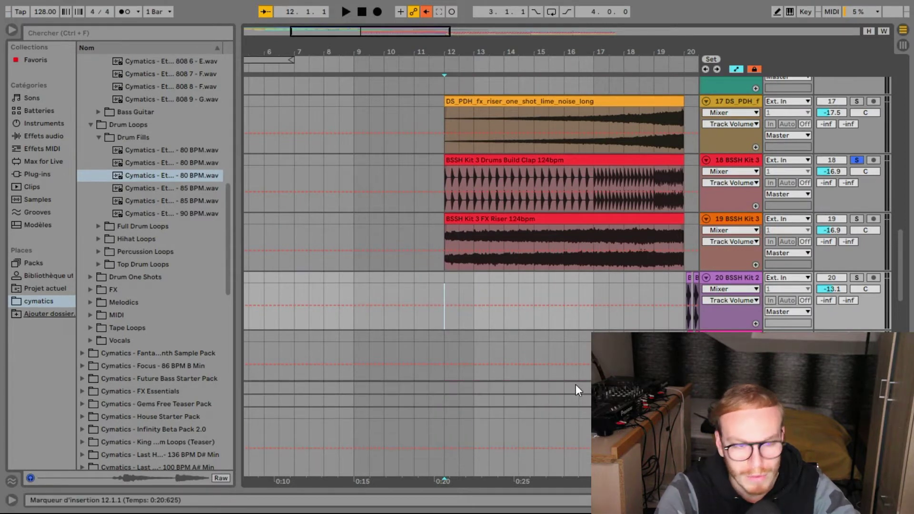
{"action": "scroll", "coordinate": [100, 190], "scroll_direction": "up", "scroll_amount": 5}
{"action": "left_click", "coordinate": [83, 107]}
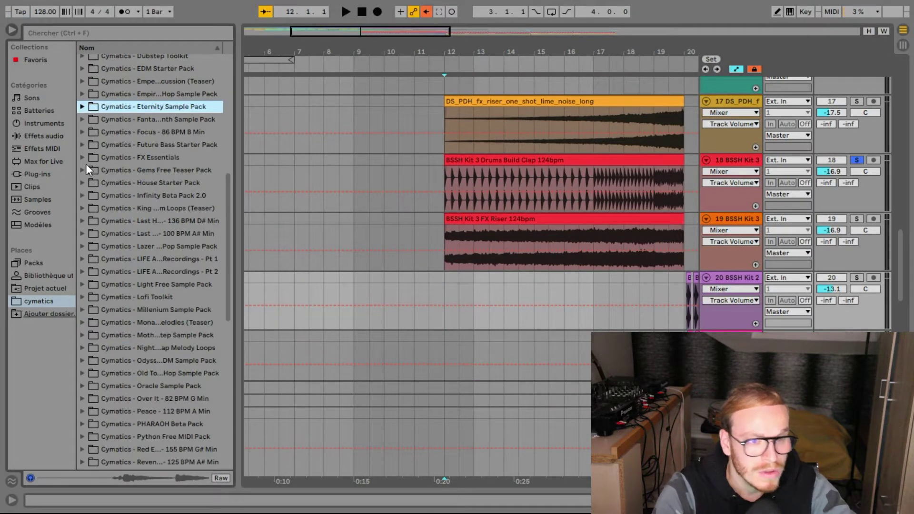
{"action": "left_click", "coordinate": [37, 174]}
{"action": "scroll", "coordinate": [129, 201], "scroll_direction": "down", "scroll_amount": 1}
{"action": "scroll", "coordinate": [167, 215], "scroll_direction": "up", "scroll_amount": 1}
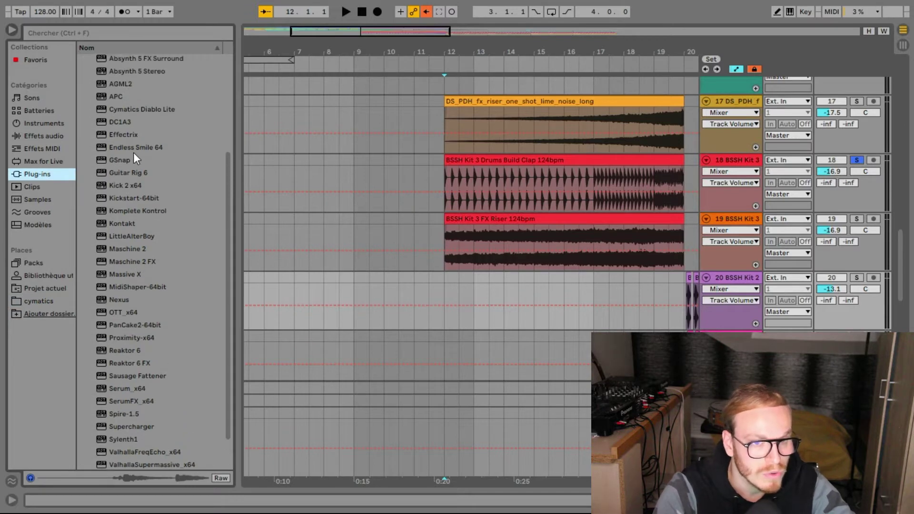
{"action": "left_click_drag", "start_coordinate": [138, 148], "coordinate": [216, 262]}
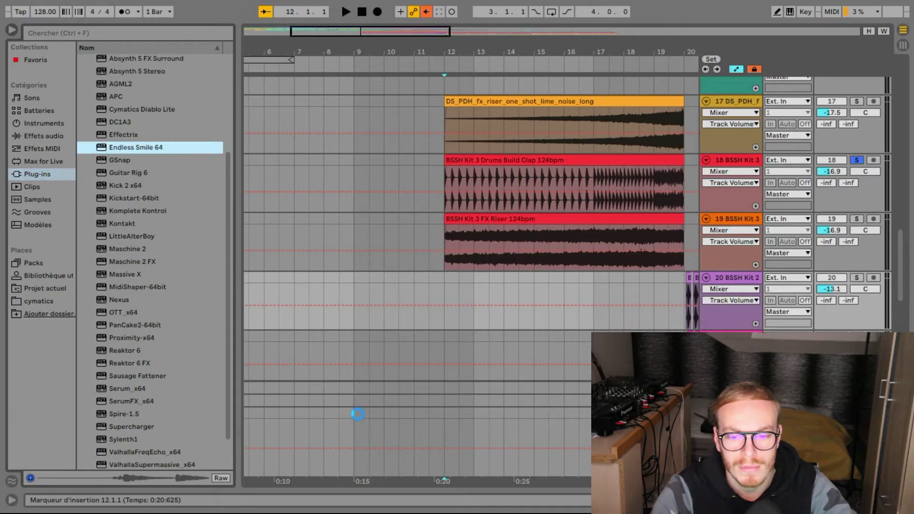
{"action": "left_click_drag", "start_coordinate": [358, 414], "coordinate": [358, 413]}
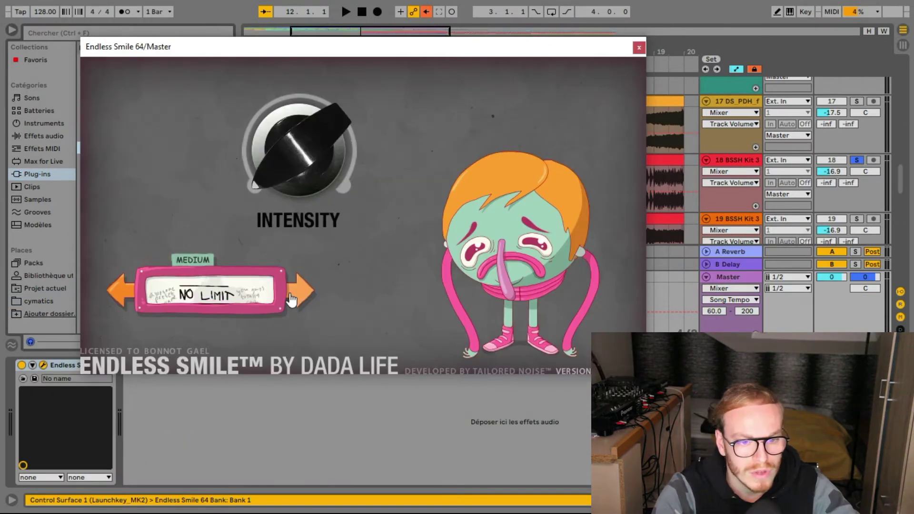
- Automate Endless Smile's Intensity on the Master, rising from bar 12 to about 0.71 at bar 20 and dropping back there
{"action": "left_click_drag", "start_coordinate": [290, 188], "coordinate": [310, 263]}
{"action": "key", "text": "ctrl+alt+p"}
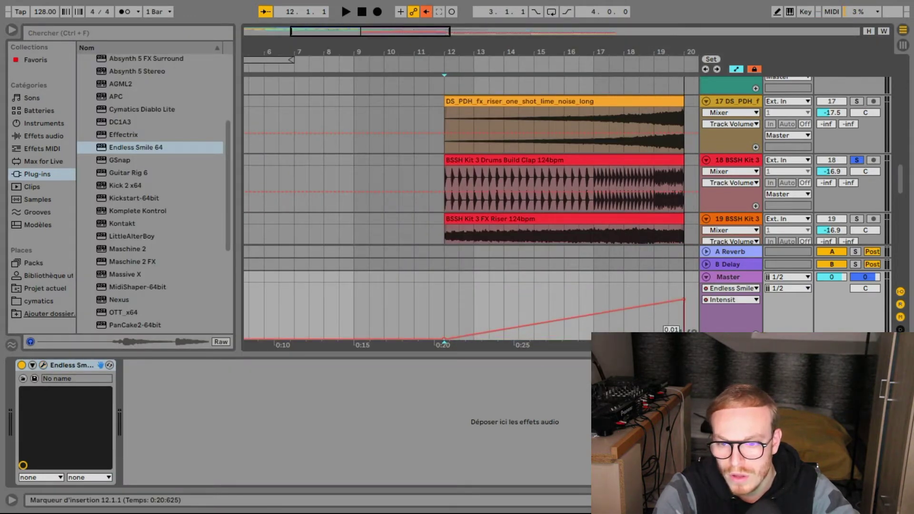
- Play the build-up from bar 12 with all tracks audible and Endless Smile open, moved clear of the Master automation near bar 20
{"action": "left_click", "coordinate": [43, 365]}
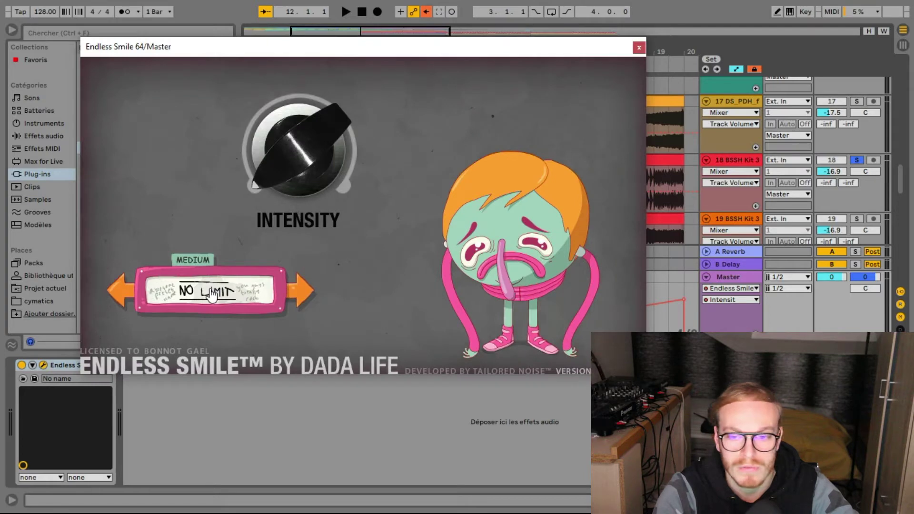
{"action": "left_click", "coordinate": [856, 159]}
{"action": "key", "text": "space"}
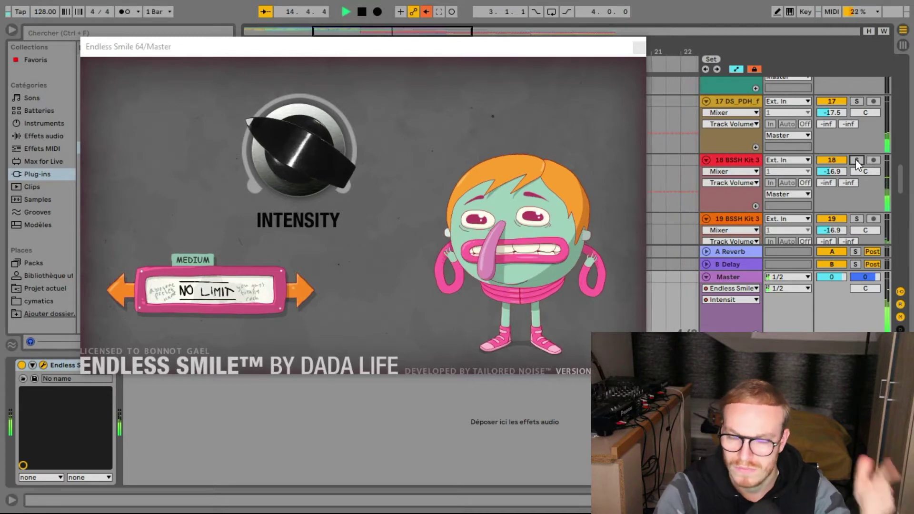
{"action": "left_click", "coordinate": [855, 159]}
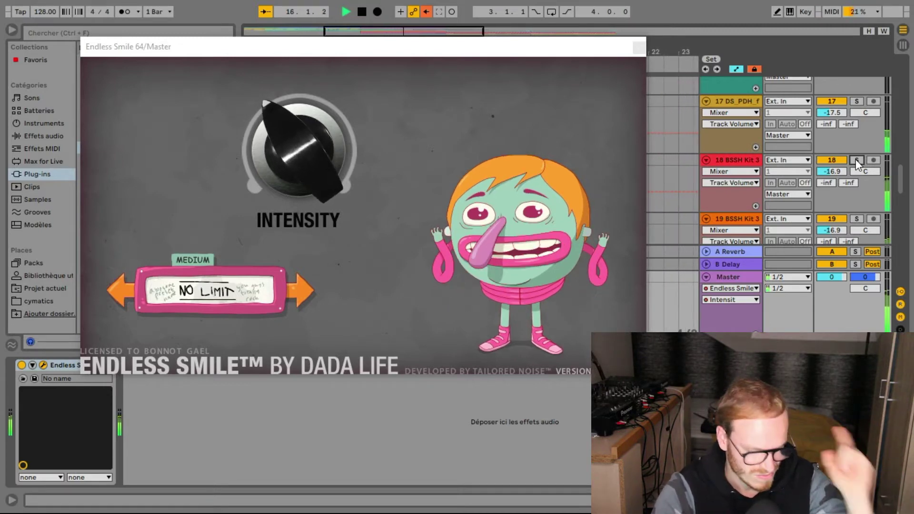
{"action": "left_click_drag", "start_coordinate": [548, 49], "coordinate": [397, 105]}
{"action": "left_click", "coordinate": [546, 302]}
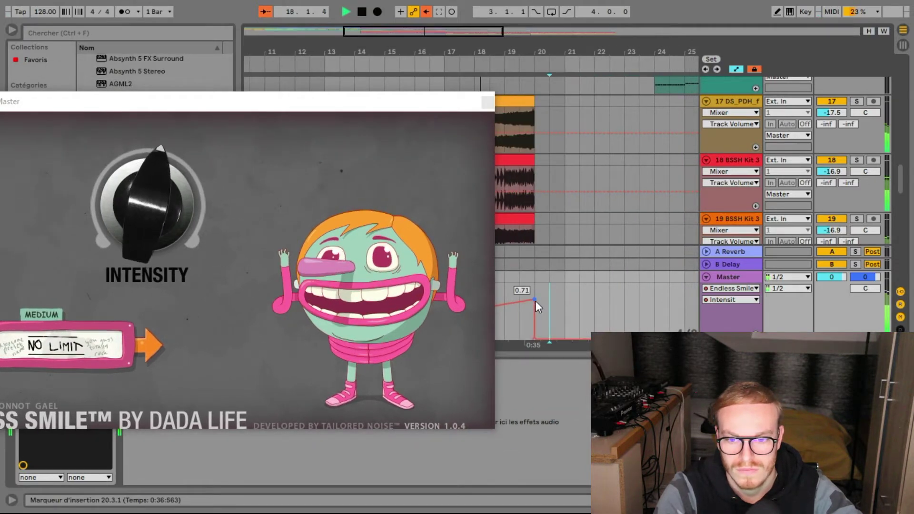
- Lower the Endless Smile Intensity automation peak at bar 20 slightly, and close the plug-in window and the device view
{"action": "left_click_drag", "start_coordinate": [534, 299], "coordinate": [535, 305]}
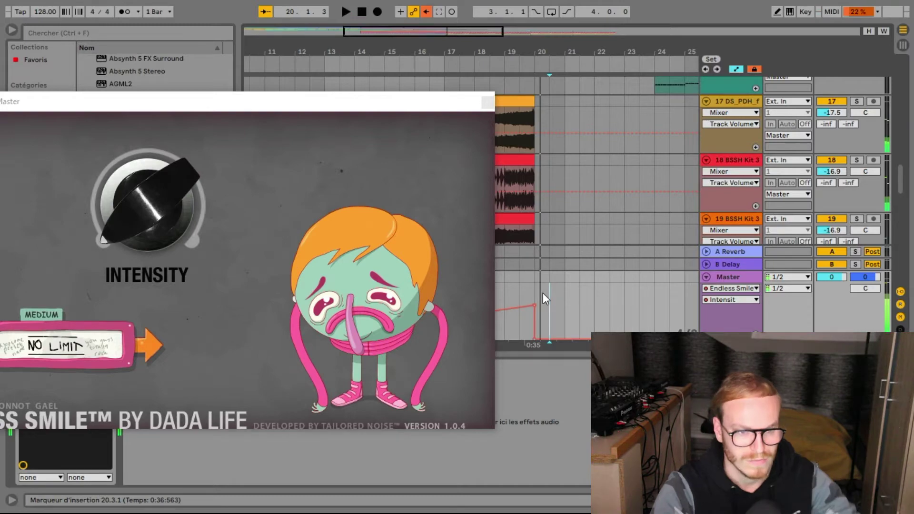
{"action": "left_click", "coordinate": [488, 104]}
{"action": "key", "text": "ctrl+alt+l"}
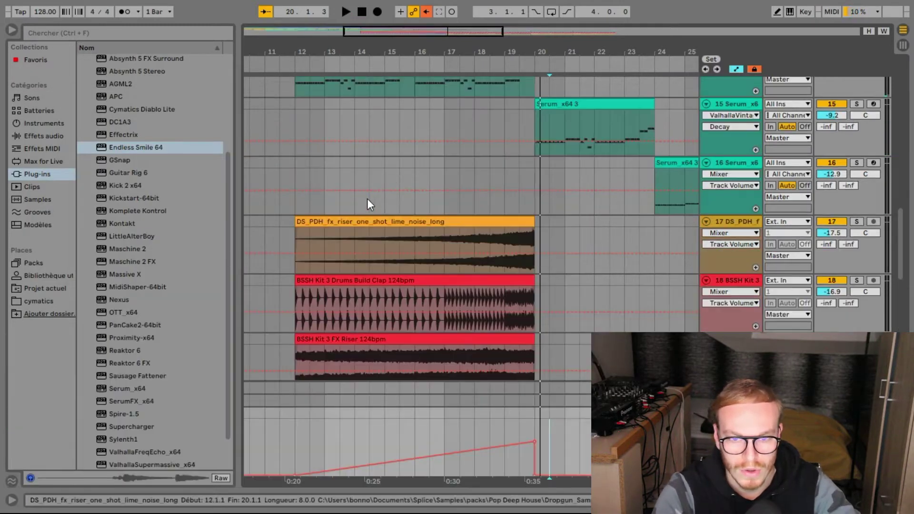
- Place the second 126 BPM drum fill from the Cymatics "Sanctu" house sample pack on empty audio track 11, ending at bar 16
{"action": "scroll", "coordinate": [568, 179], "scroll_direction": "up", "scroll_amount": 5}
{"action": "scroll", "coordinate": [544, 173], "scroll_direction": "down", "scroll_amount": 4}
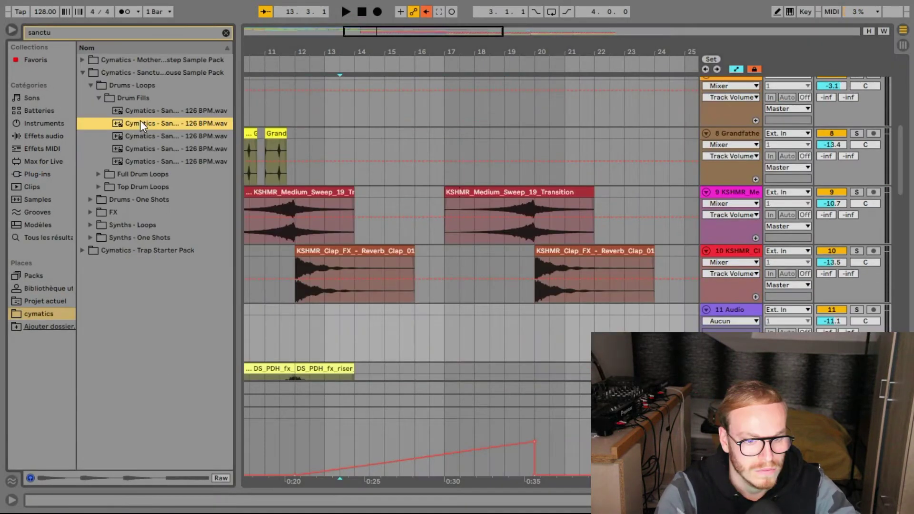
{"action": "left_click_drag", "start_coordinate": [140, 123], "coordinate": [438, 179]}
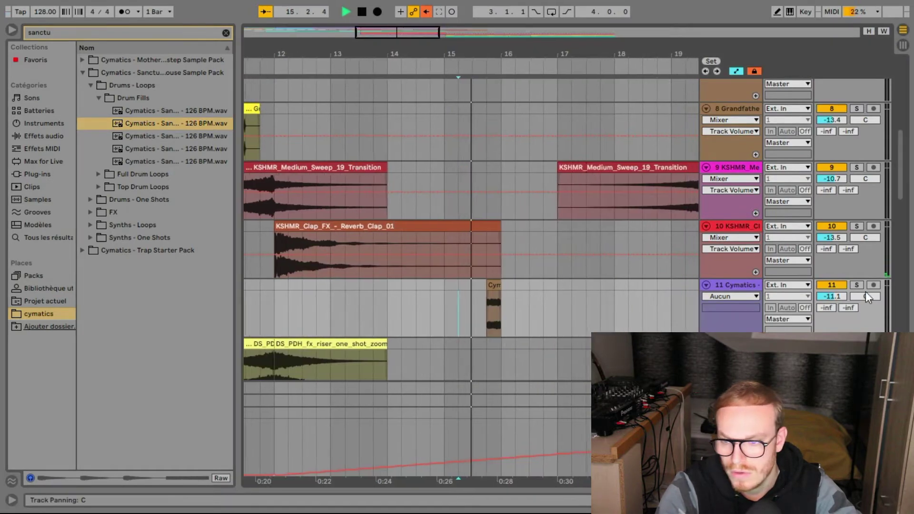
- Play the drum fill on track 11 in solo around bar 16
{"action": "scroll", "coordinate": [540, 242], "scroll_direction": "down", "scroll_amount": 5}
{"action": "key", "text": "space"}
{"action": "scroll", "coordinate": [505, 214], "scroll_direction": "up", "scroll_amount": 2}
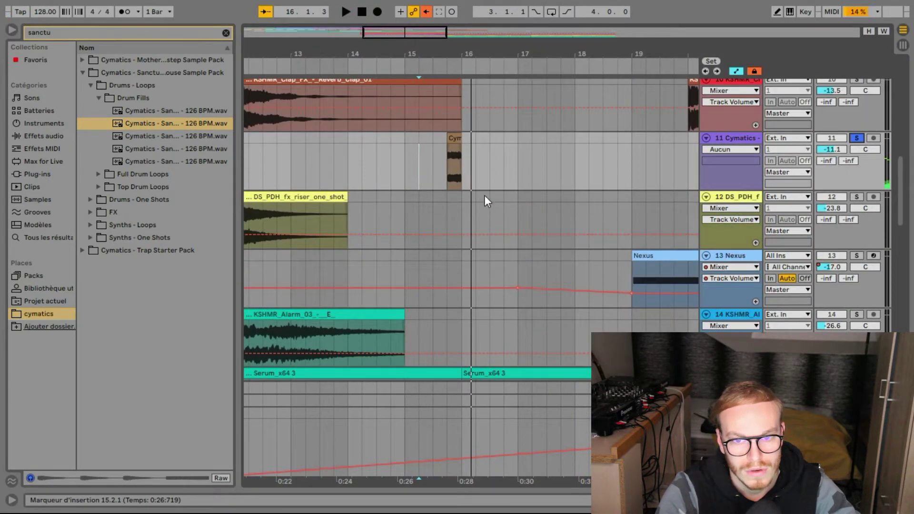
{"action": "left_click", "coordinate": [449, 173]}
{"action": "key", "text": "space"}
{"action": "key", "text": "space"}
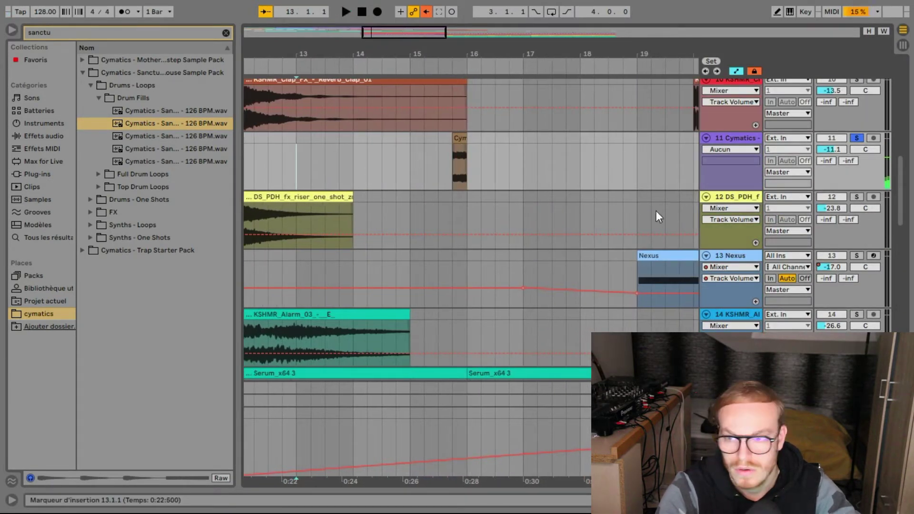
- Unsolo track 11 and play the build-up from bar 13 past bar 16 with all tracks to hear the fill in context
{"action": "left_click", "coordinate": [855, 138]}
{"action": "key", "text": "space"}
{"action": "left_click_drag", "start_coordinate": [389, 37], "coordinate": [389, 19]}
{"action": "scroll", "coordinate": [455, 121], "scroll_direction": "up", "scroll_amount": 2}
{"action": "scroll", "coordinate": [487, 138], "scroll_direction": "down", "scroll_amount": 5}
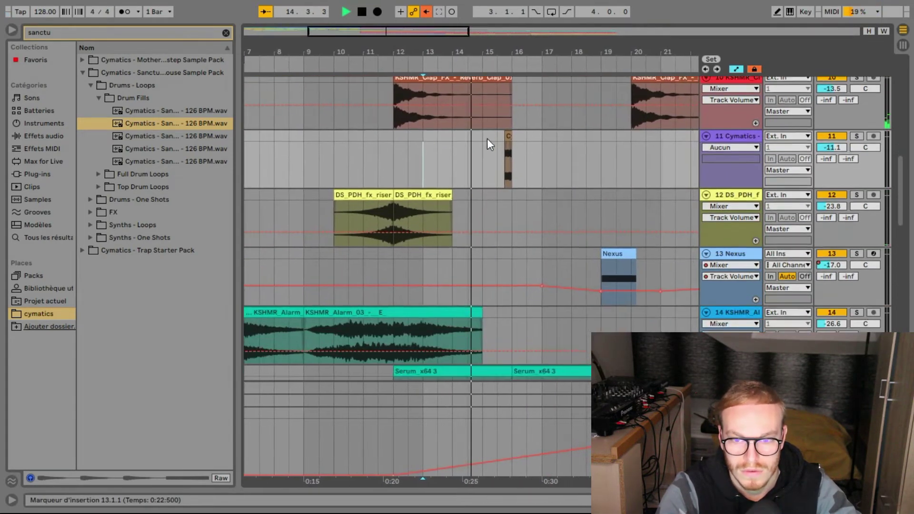
{"action": "scroll", "coordinate": [487, 150], "scroll_direction": "up", "scroll_amount": 5}
{"action": "scroll", "coordinate": [486, 150], "scroll_direction": "down", "scroll_amount": 6}
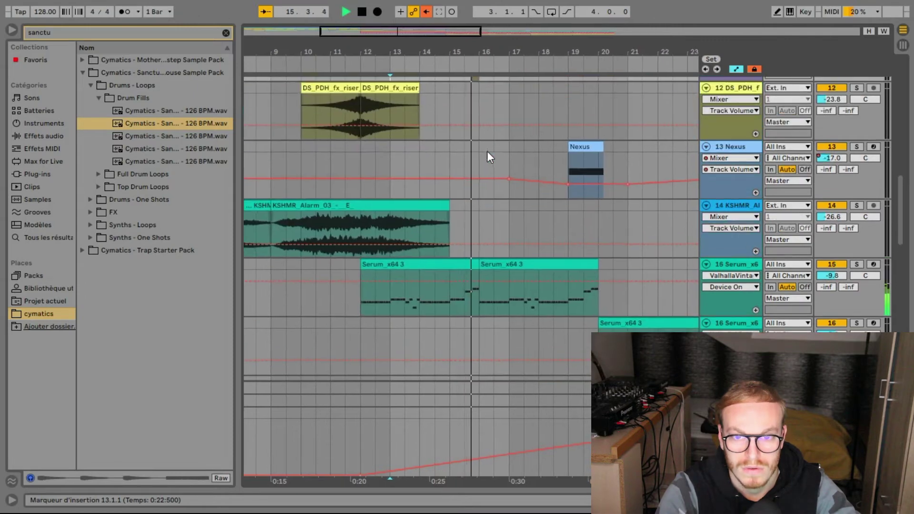
{"action": "scroll", "coordinate": [487, 151], "scroll_direction": "up", "scroll_amount": 2}
{"action": "scroll", "coordinate": [489, 150], "scroll_direction": "down", "scroll_amount": 5}
{"action": "key", "text": "space"}
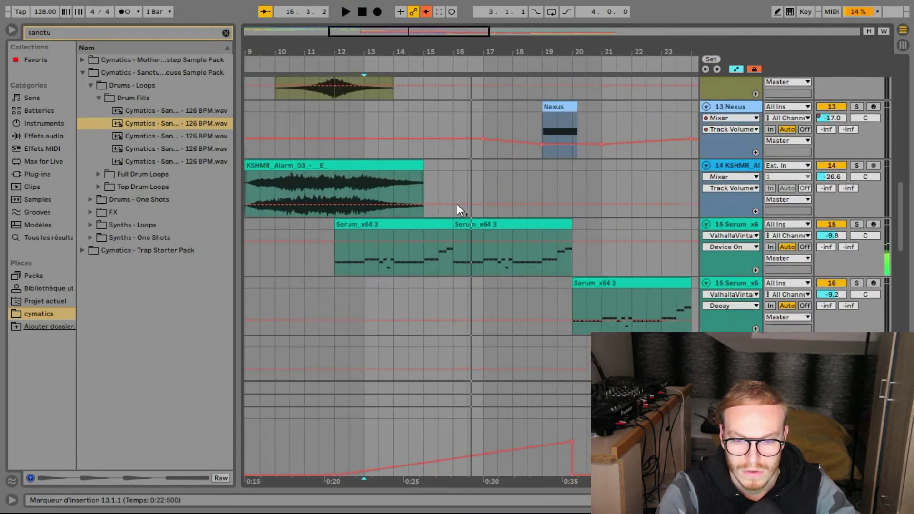
- Replace the Build Clap audio from bar 16 to 17 with a copy of its section from bar 17 to 18
{"action": "left_click_drag", "start_coordinate": [455, 235], "coordinate": [480, 223]}
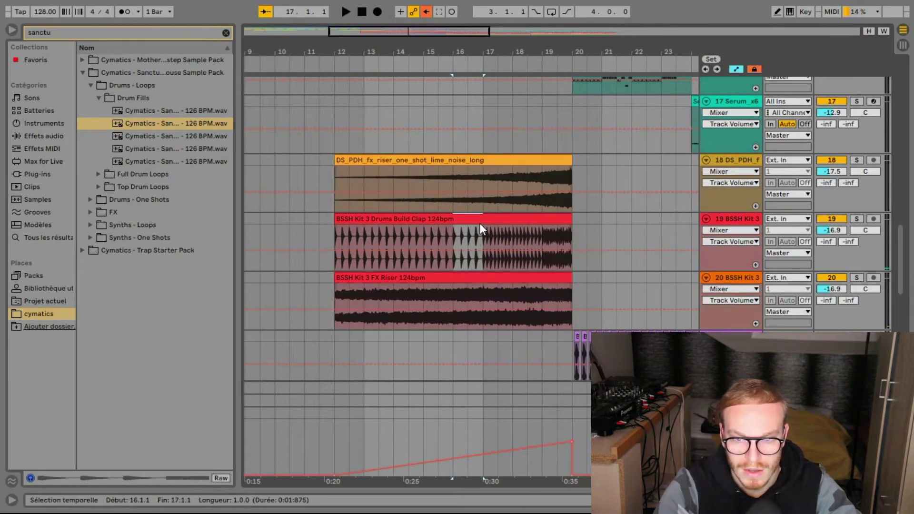
{"action": "key", "text": "Delete"}
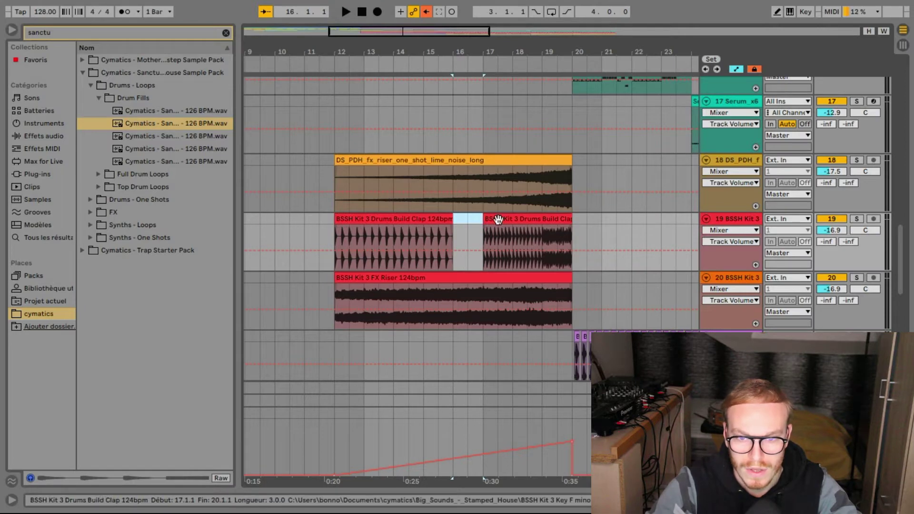
{"action": "left_click_drag", "start_coordinate": [487, 232], "coordinate": [506, 224]}
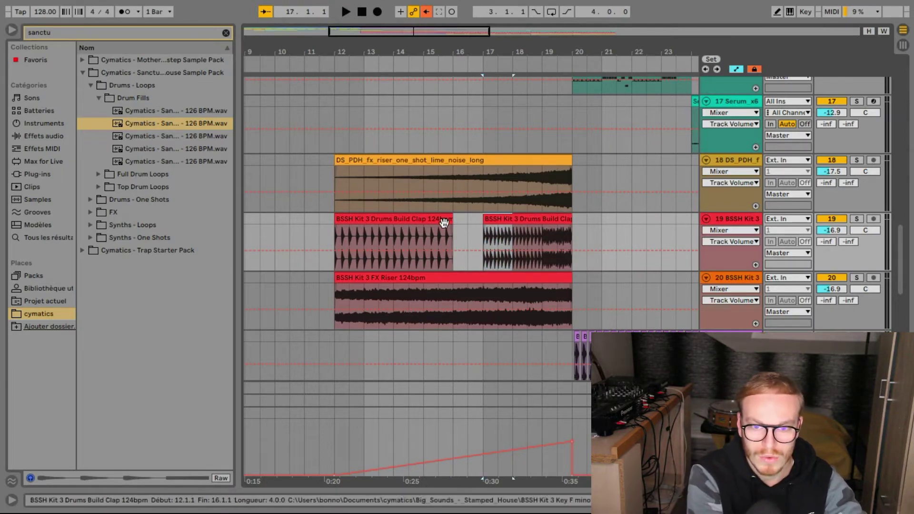
- Play from bar 15 with all tracks to check the faster Build Clap section after bar 16
{"action": "scroll", "coordinate": [435, 230], "scroll_direction": "up", "scroll_amount": 10}
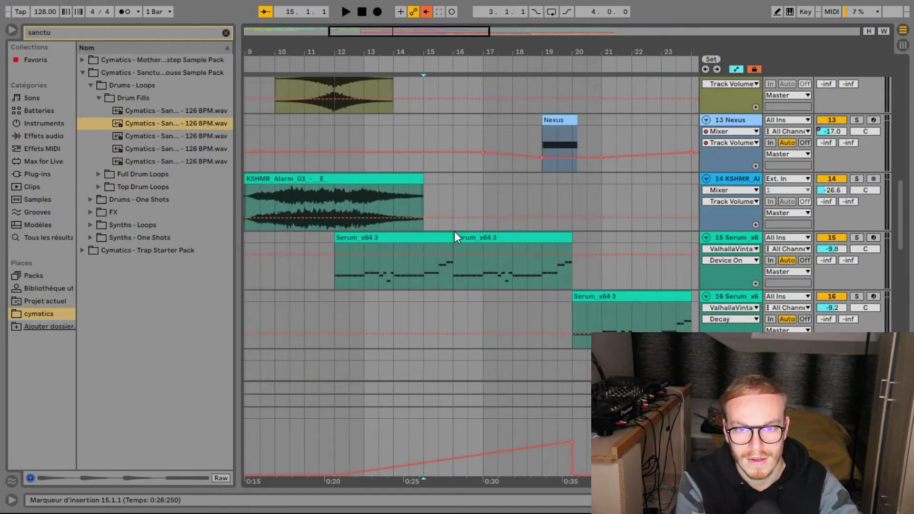
{"action": "left_click", "coordinate": [443, 196]}
{"action": "key", "text": "space"}
{"action": "scroll", "coordinate": [473, 212], "scroll_direction": "down", "scroll_amount": 10}
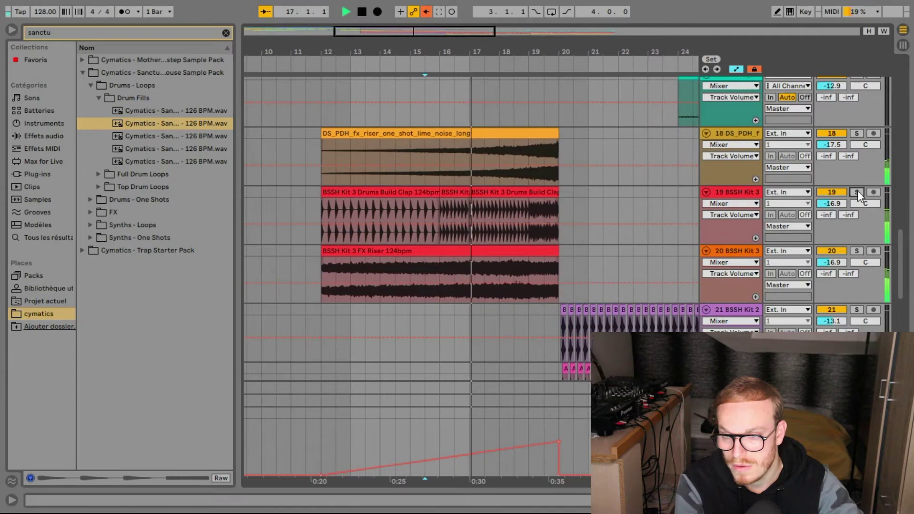
{"action": "scroll", "coordinate": [471, 238], "scroll_direction": "down", "scroll_amount": 6}
{"action": "key", "text": "space"}
- Fill bar 16 of the Kick17 track with copies of its 17.1 to 17.3 hits, and play it soloed with Build Clap
{"action": "scroll", "coordinate": [463, 200], "scroll_direction": "up", "scroll_amount": 3}
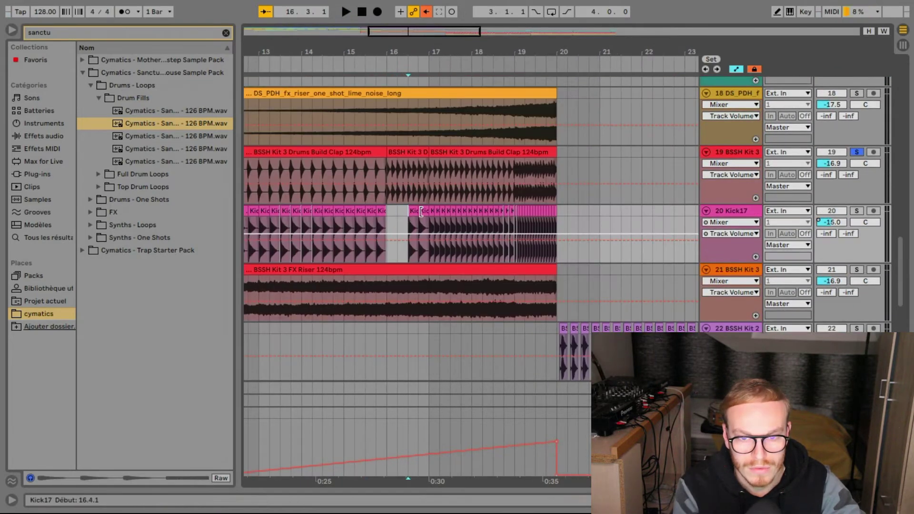
{"action": "left_click_drag", "start_coordinate": [427, 212], "coordinate": [450, 213]}
{"action": "key", "text": "ctrl+c"}
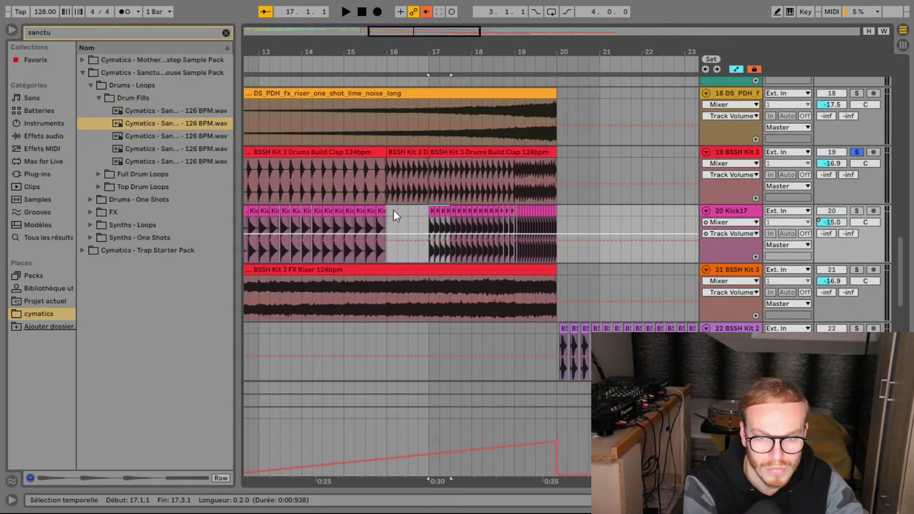
{"action": "left_click", "coordinate": [391, 209]}
{"action": "key", "text": "ctrl+v"}
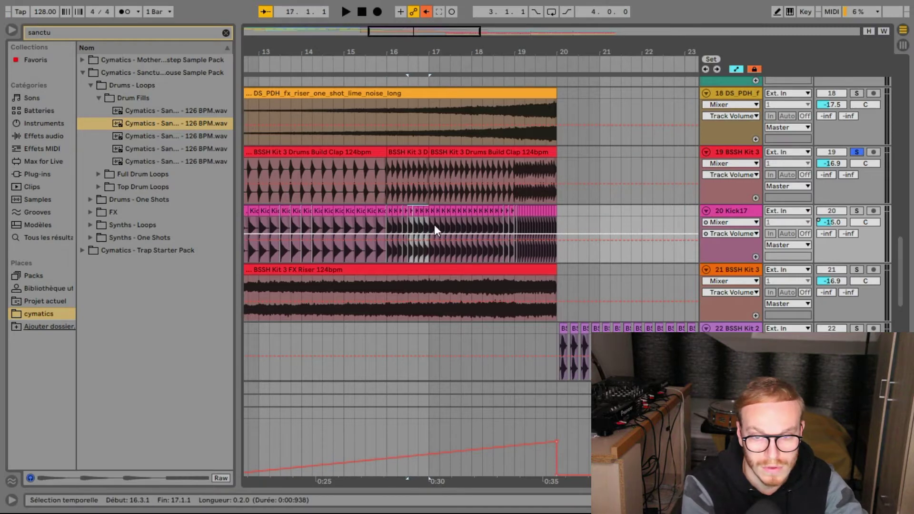
{"action": "key", "text": "space"}
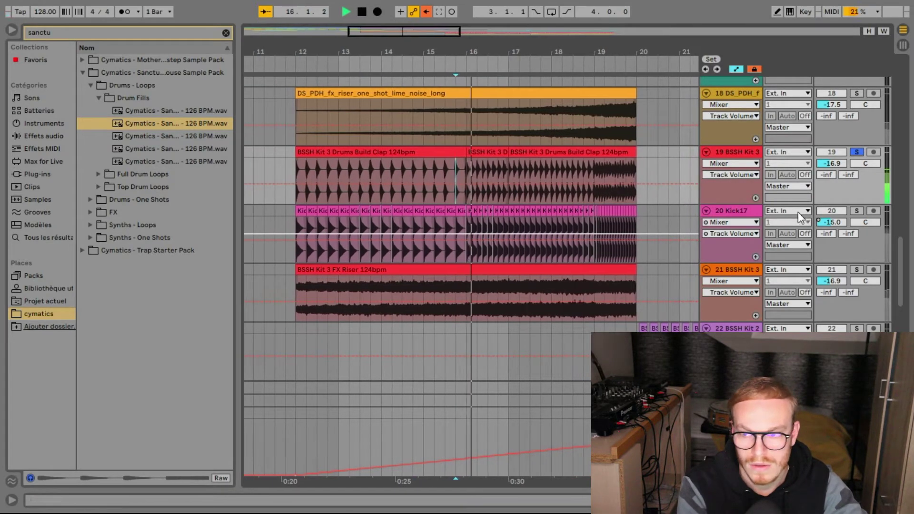
{"action": "left_click", "coordinate": [856, 211], "text": "ctrl"}
- Play the full build-up from about 14.4 to bar 20 with all tracks, following the drum fill, claps and kicks
{"action": "scroll", "coordinate": [452, 162], "scroll_direction": "up", "scroll_amount": 8}
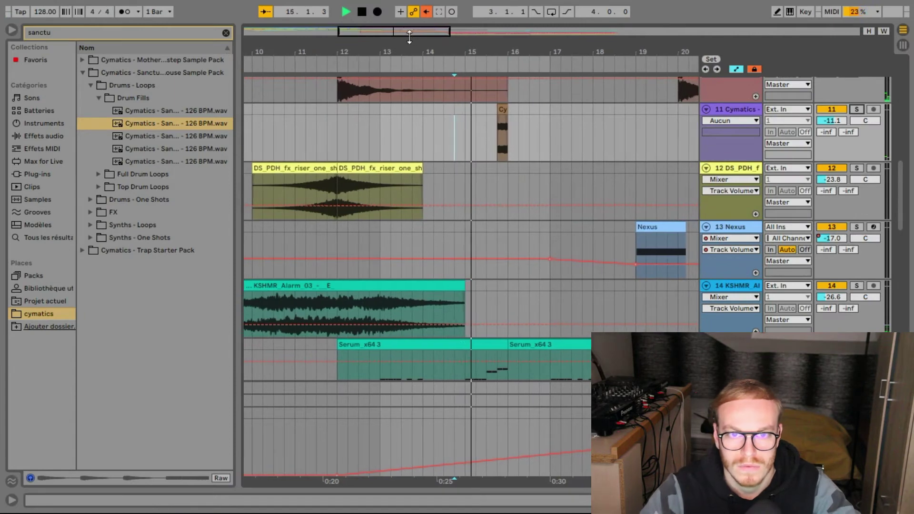
{"action": "left_click_drag", "start_coordinate": [419, 50], "coordinate": [442, 57]}
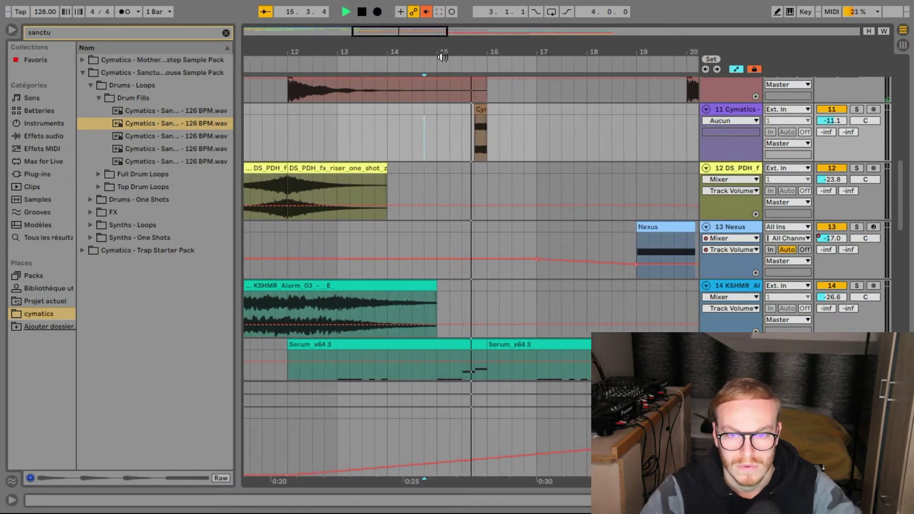
{"action": "scroll", "coordinate": [312, 256], "scroll_direction": "down", "scroll_amount": 10}
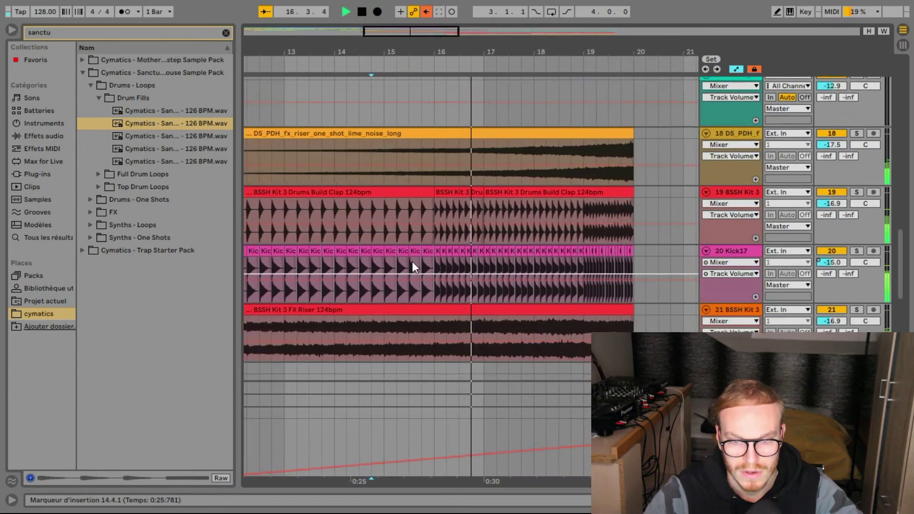
{"action": "scroll", "coordinate": [467, 125], "scroll_direction": "down", "scroll_amount": 2}
{"action": "scroll", "coordinate": [467, 125], "scroll_direction": "up", "scroll_amount": 2}
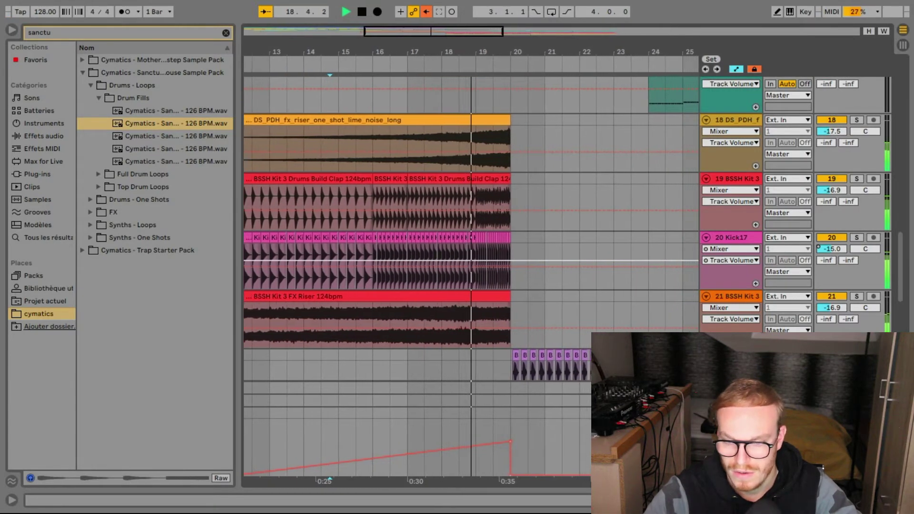
{"action": "scroll", "coordinate": [612, 253], "scroll_direction": "up", "scroll_amount": 3}
{"action": "scroll", "coordinate": [611, 250], "scroll_direction": "up", "scroll_amount": 6}
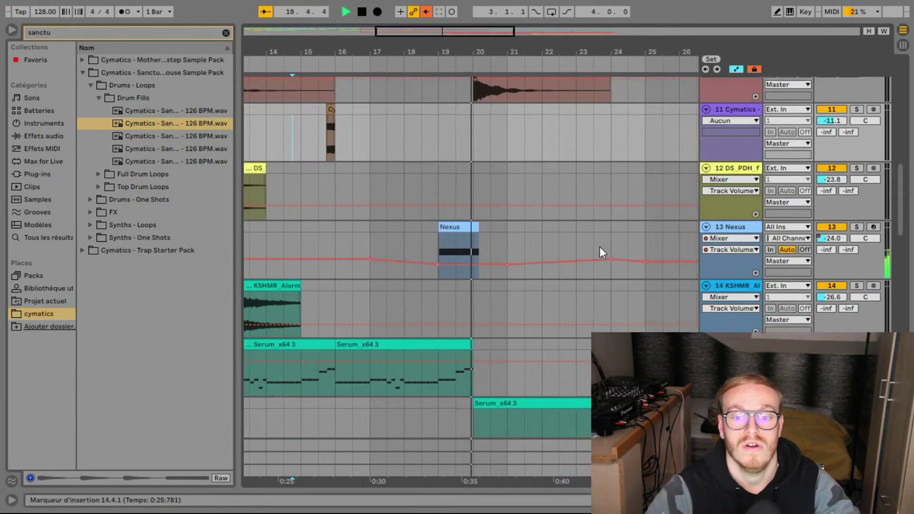
- Play the Nexus clip on track 13 in solo from bar 19
{"action": "left_click", "coordinate": [428, 186]}
{"action": "key", "text": "space"}
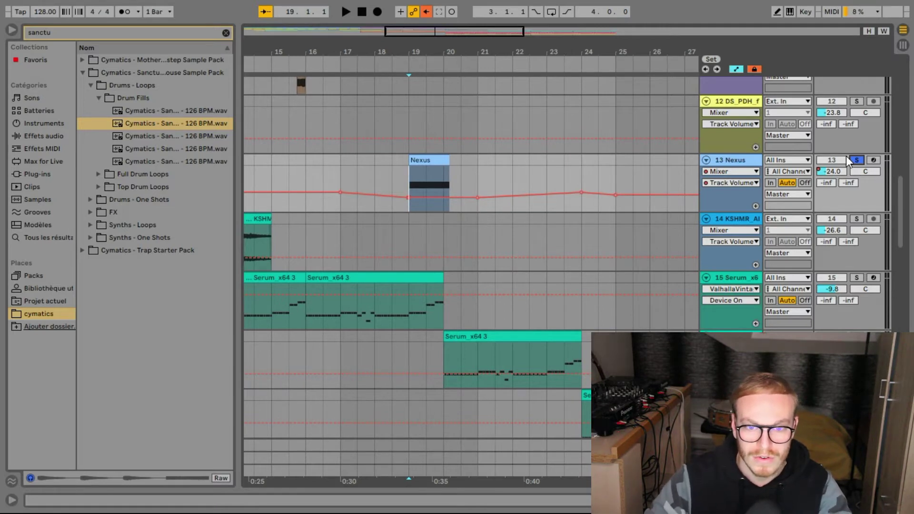
{"action": "key", "text": "space"}
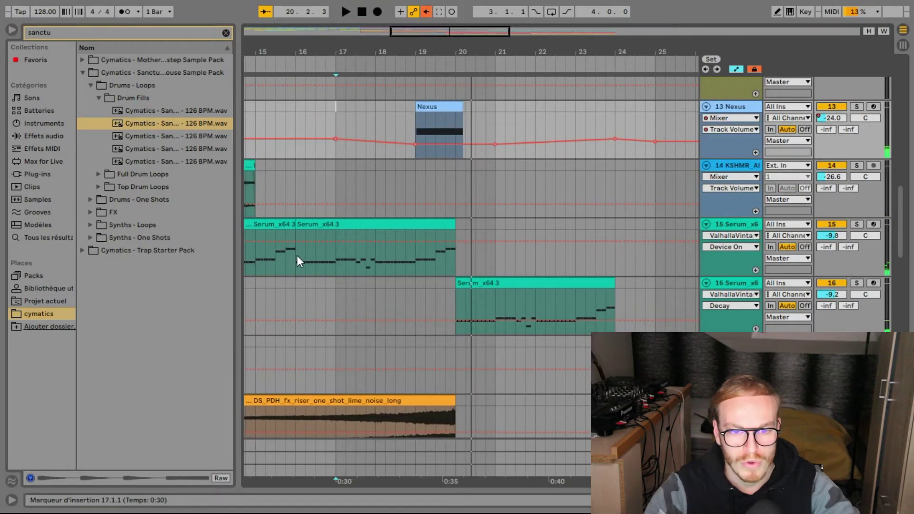
- Play the Serum melody on track 15 in solo from bar 16
{"action": "left_click", "coordinate": [296, 255]}
{"action": "left_click", "coordinate": [862, 221]}
{"action": "key", "text": "space"}
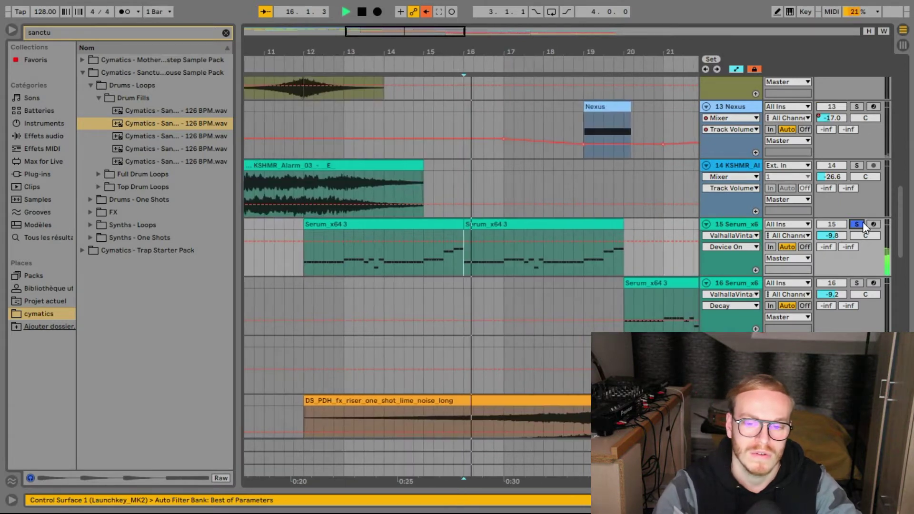
{"action": "key", "text": "space"}
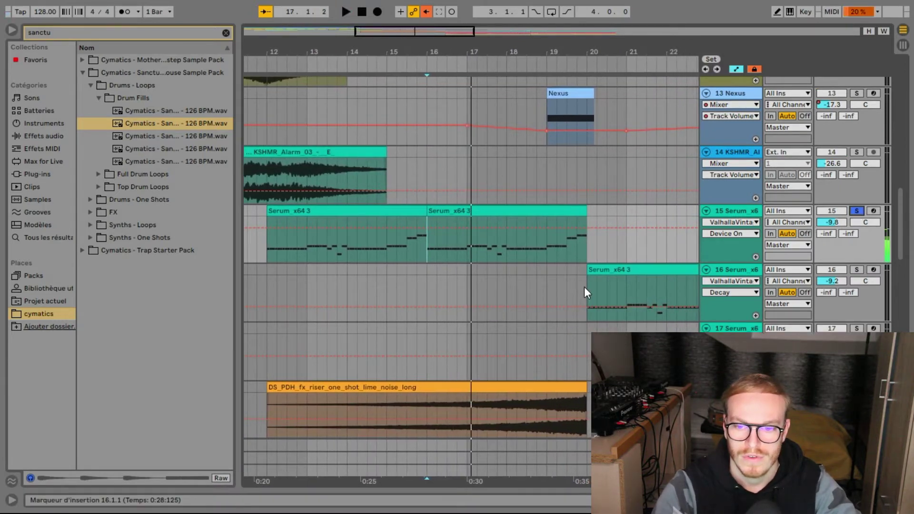
- Check the Kickstart sidechain settings in the device chain of Serum track 15, and close the plug-in window
{"action": "left_click", "coordinate": [584, 287]}
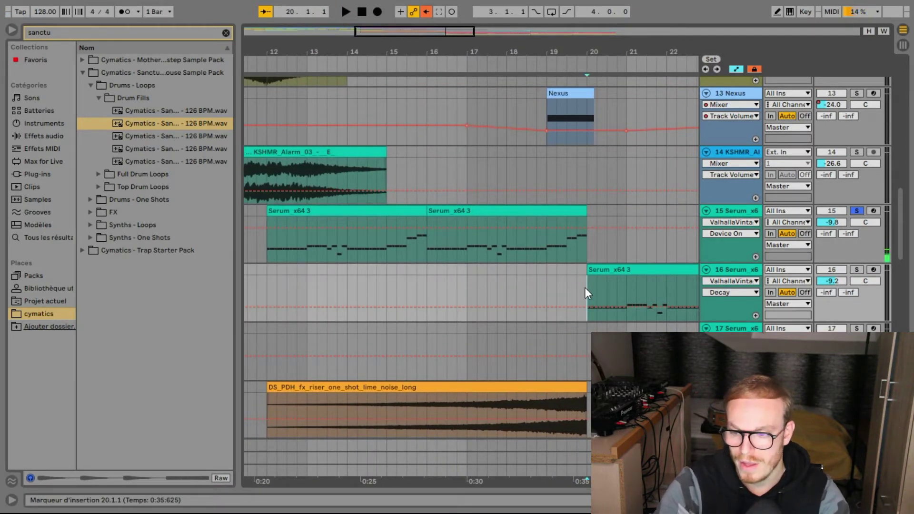
{"action": "left_click", "coordinate": [497, 256]}
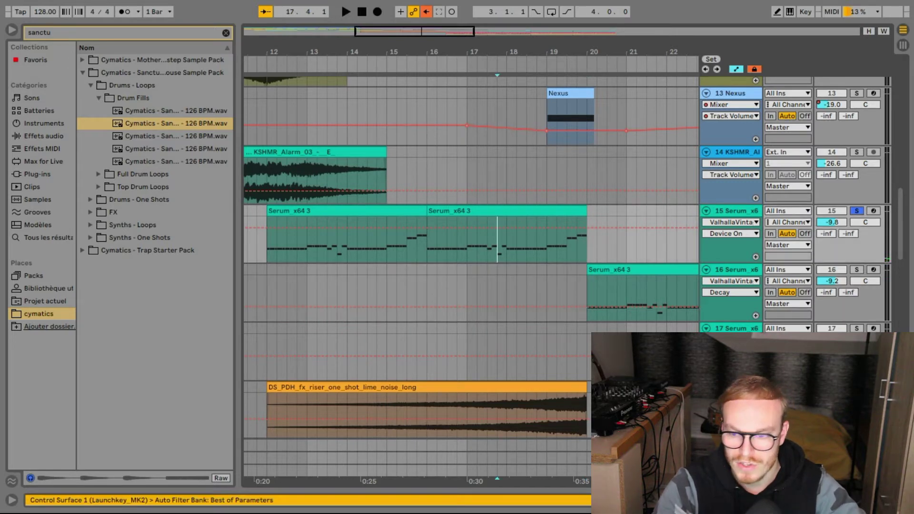
{"action": "key", "text": "shift+Tab"}
{"action": "left_click", "coordinate": [443, 365]}
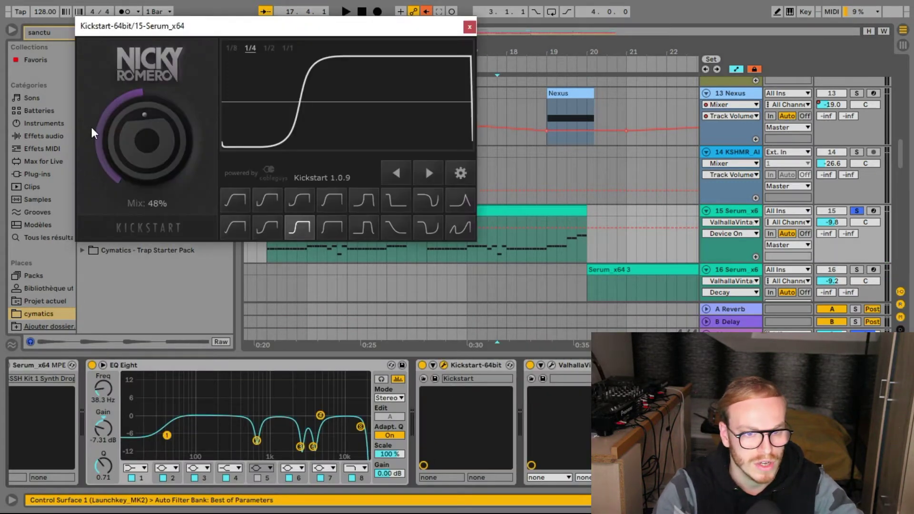
{"action": "left_click", "coordinate": [469, 26]}
- Check the Kickstart sidechain settings on Serum track 16, whose clip starts at bar 20, and close the plug-in window
{"action": "scroll", "coordinate": [547, 190], "scroll_direction": "down", "scroll_amount": 1}
{"action": "left_click", "coordinate": [587, 252]}
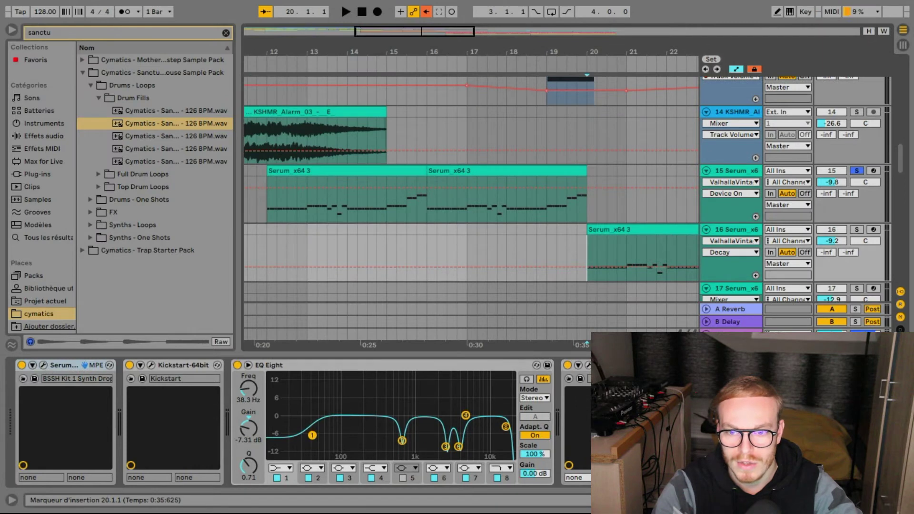
{"action": "left_click", "coordinate": [151, 365]}
{"action": "left_click", "coordinate": [464, 27]}
{"action": "scroll", "coordinate": [802, 230], "scroll_direction": "down", "scroll_amount": 1}
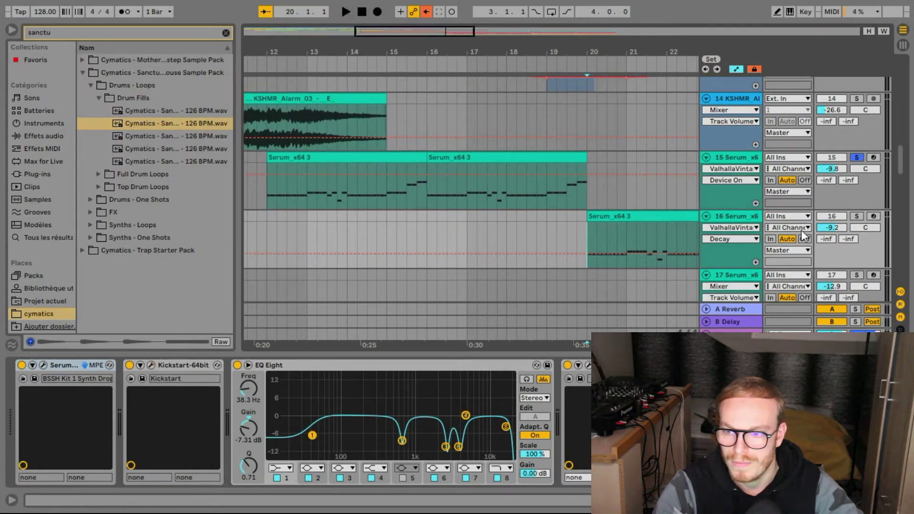
- Play the Serum clip on track 16 in solo from bar 20
{"action": "left_click", "coordinate": [856, 217]}
{"action": "key", "text": "space"}
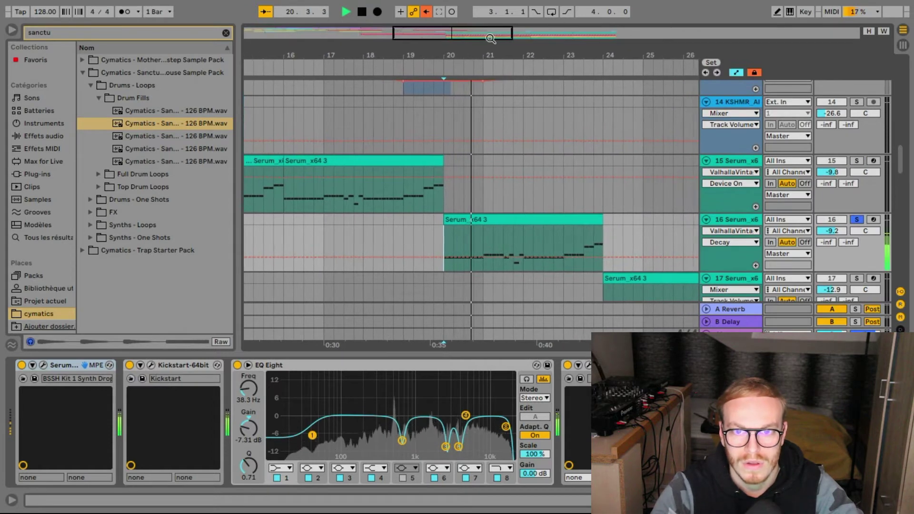
{"action": "left_click_drag", "start_coordinate": [493, 32], "coordinate": [497, 41]}
{"action": "scroll", "coordinate": [504, 121], "scroll_direction": "down", "scroll_amount": 2}
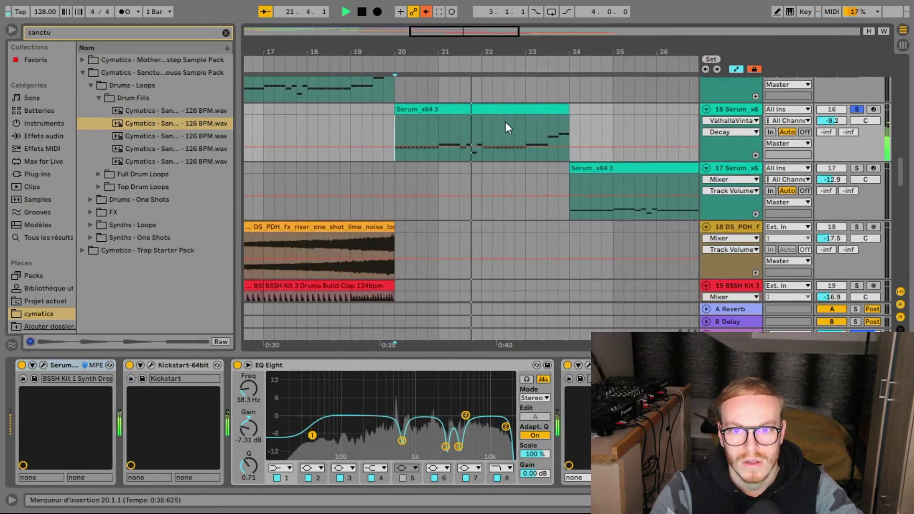
{"action": "scroll", "coordinate": [498, 117], "scroll_direction": "up", "scroll_amount": 2}
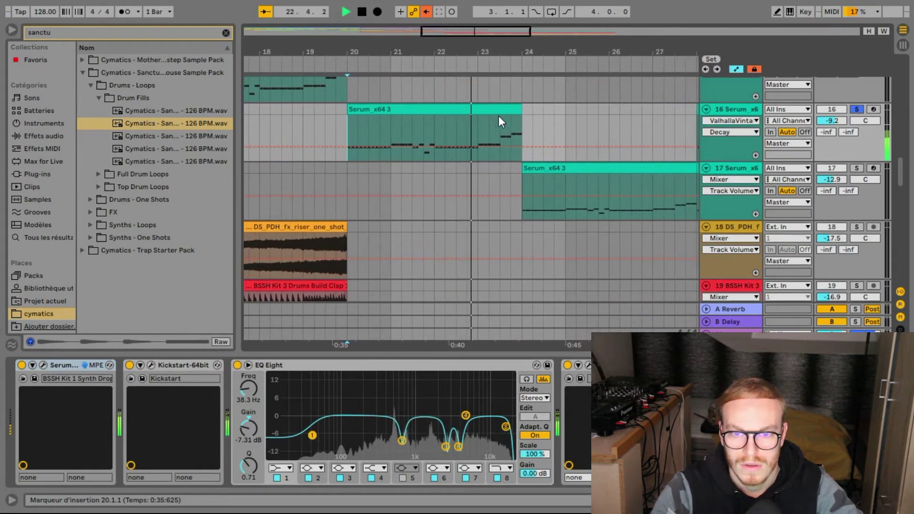
- Play the Serum clip on track 17 in solo from bar 24
{"action": "left_click_drag", "start_coordinate": [488, 42], "coordinate": [484, 36]}
{"action": "key", "text": "space"}
{"action": "left_click", "coordinate": [474, 207]}
{"action": "left_click", "coordinate": [474, 208]}
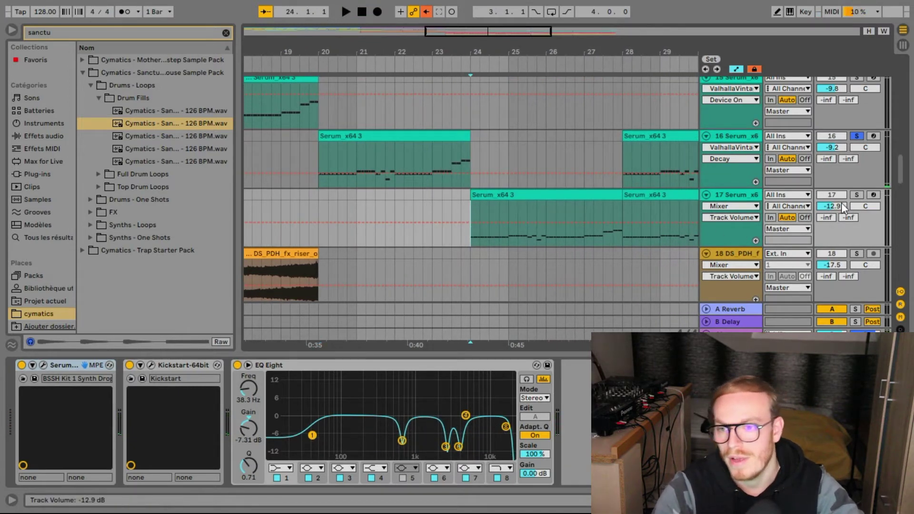
{"action": "key", "text": "space"}
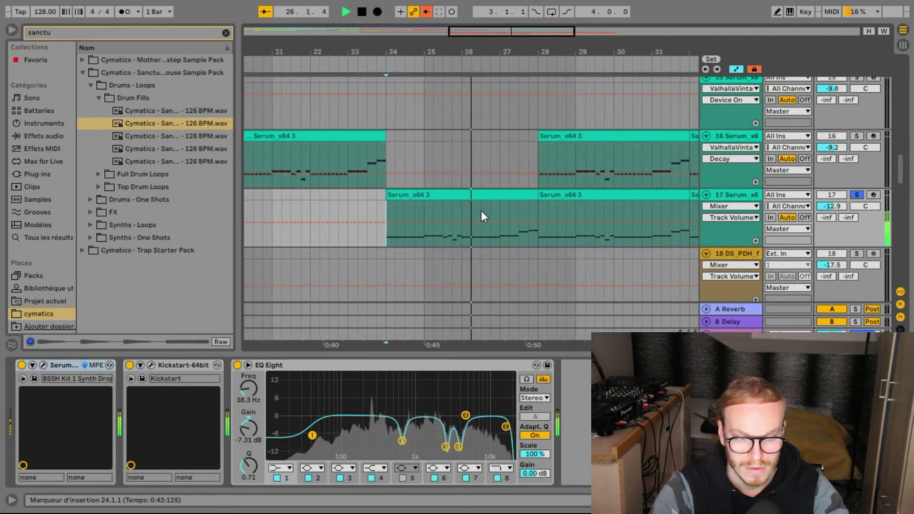
{"action": "key", "text": "space"}
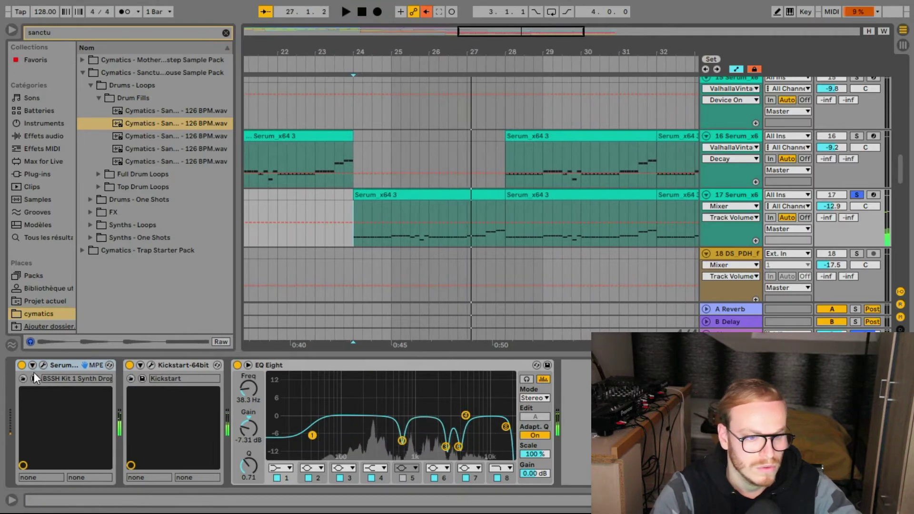
- Check the Serum synth settings of track 17, close the plug-in window and replay the clip from bar 24
{"action": "left_click", "coordinate": [42, 366]}
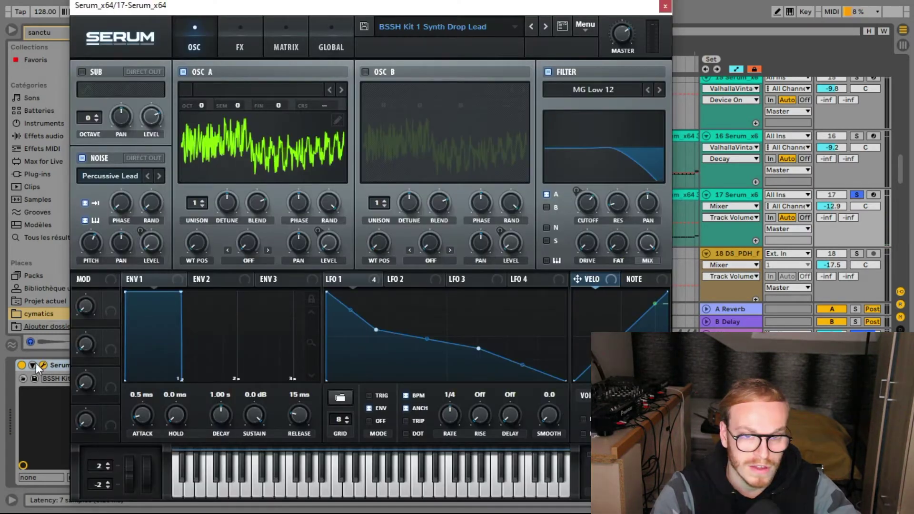
{"action": "left_click", "coordinate": [665, 6]}
{"action": "key", "text": "space"}
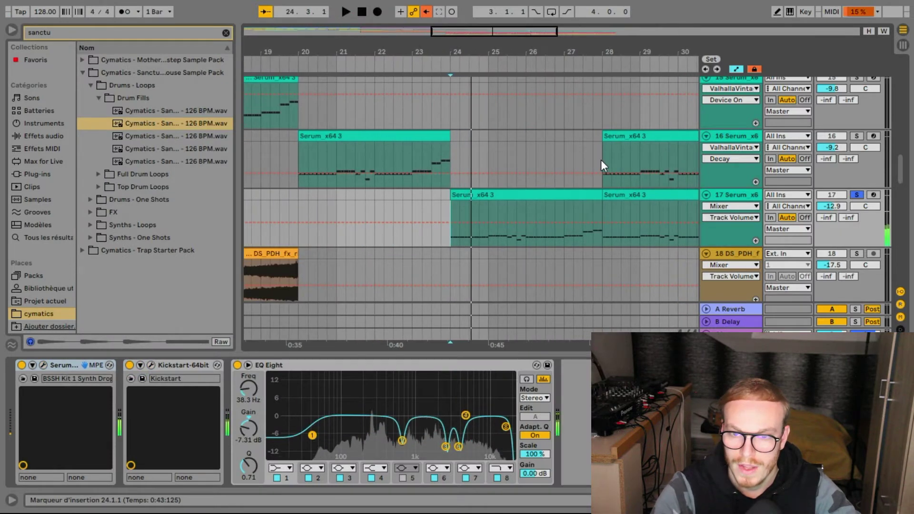
- Play Serum tracks 16 and 17 together in solo from bar 28
{"action": "left_click", "coordinate": [601, 160]}
{"action": "left_click_drag", "start_coordinate": [491, 26], "coordinate": [521, 15]}
{"action": "key", "text": "space"}
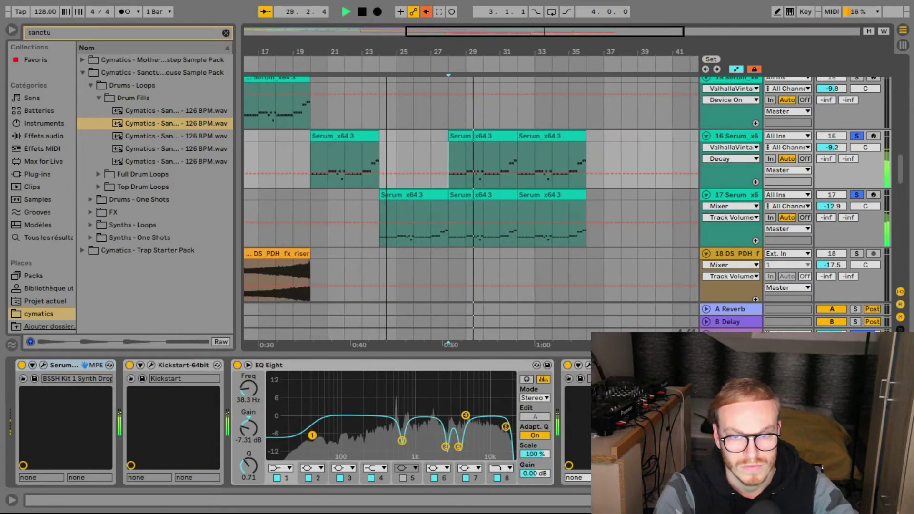
{"action": "scroll", "coordinate": [477, 152], "scroll_direction": "right", "scroll_amount": 1}
{"action": "scroll", "coordinate": [476, 152], "scroll_direction": "down", "scroll_amount": 3}
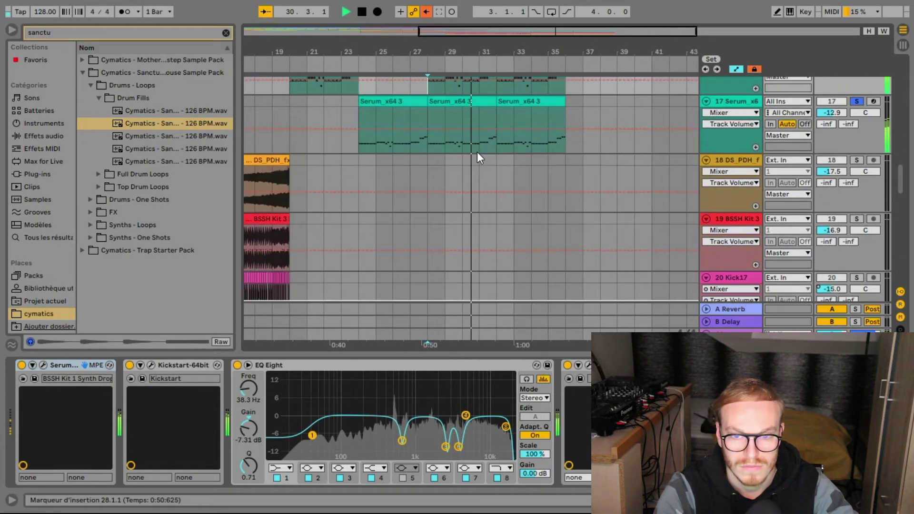
{"action": "scroll", "coordinate": [477, 153], "scroll_direction": "down", "scroll_amount": 1}
{"action": "scroll", "coordinate": [476, 152], "scroll_direction": "up", "scroll_amount": 4}
- Play the BSSH Kit 2 hats on track 22 in solo from bar 20 and set the track volume to -15.8 dB
{"action": "left_click_drag", "start_coordinate": [471, 42], "coordinate": [470, 37]}
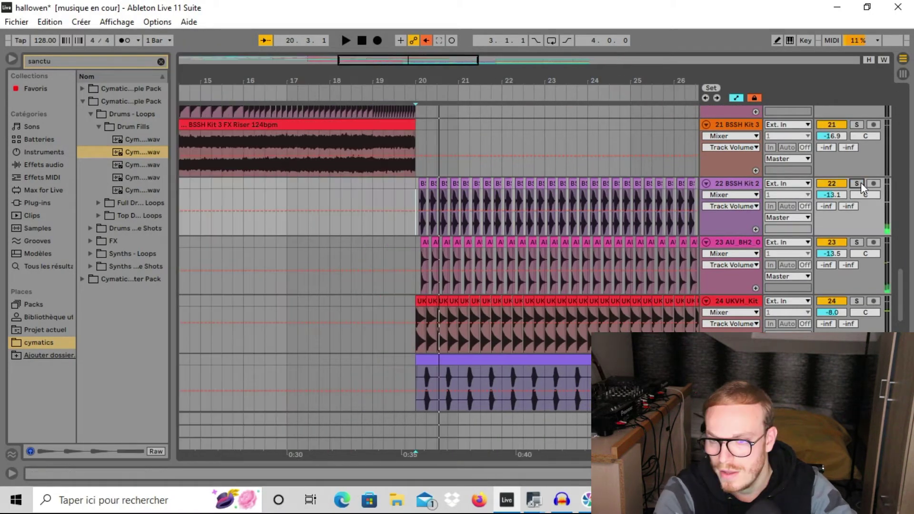
{"action": "key", "text": "space"}
{"action": "left_click_drag", "start_coordinate": [441, 54], "coordinate": [446, 59]}
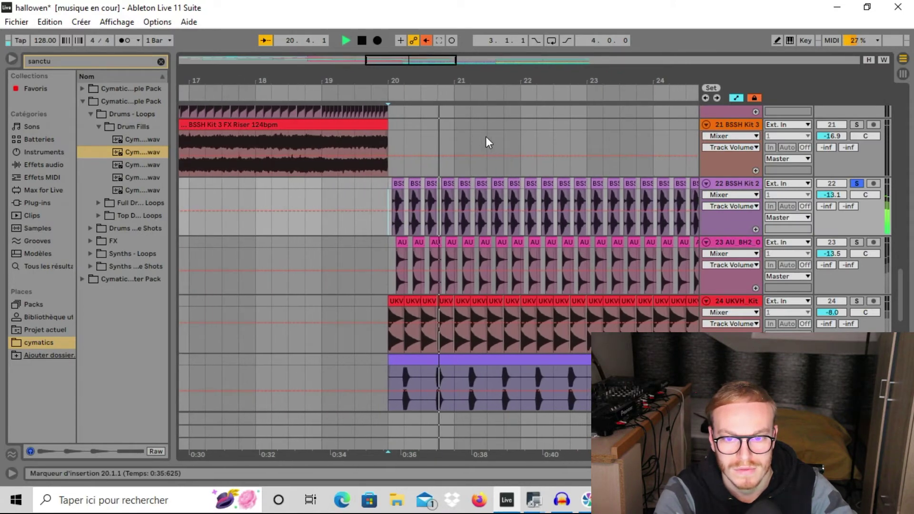
{"action": "key", "text": "space"}
{"action": "left_click", "coordinate": [858, 241]}
{"action": "left_click_drag", "start_coordinate": [839, 194], "coordinate": [840, 197]}
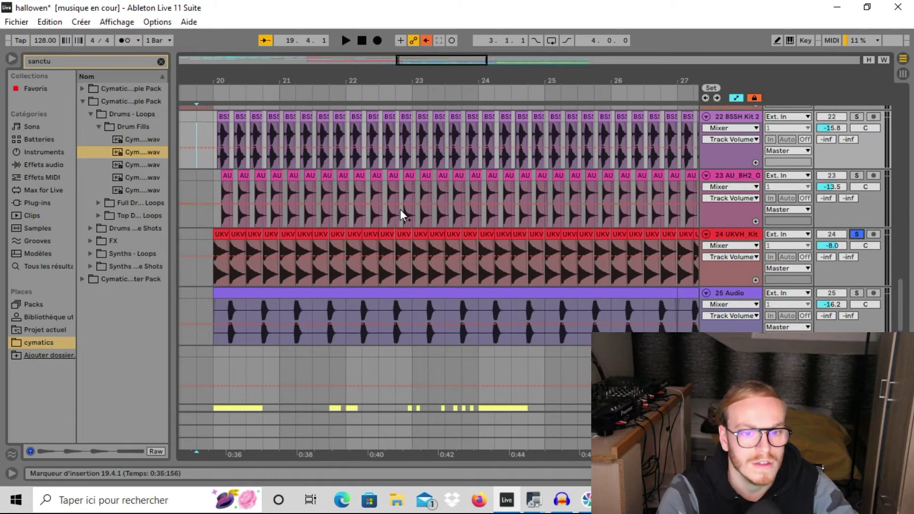
- Play the UKVH kick on track 24 in solo from bar 20
{"action": "left_click", "coordinate": [218, 247]}
{"action": "key", "text": "space"}
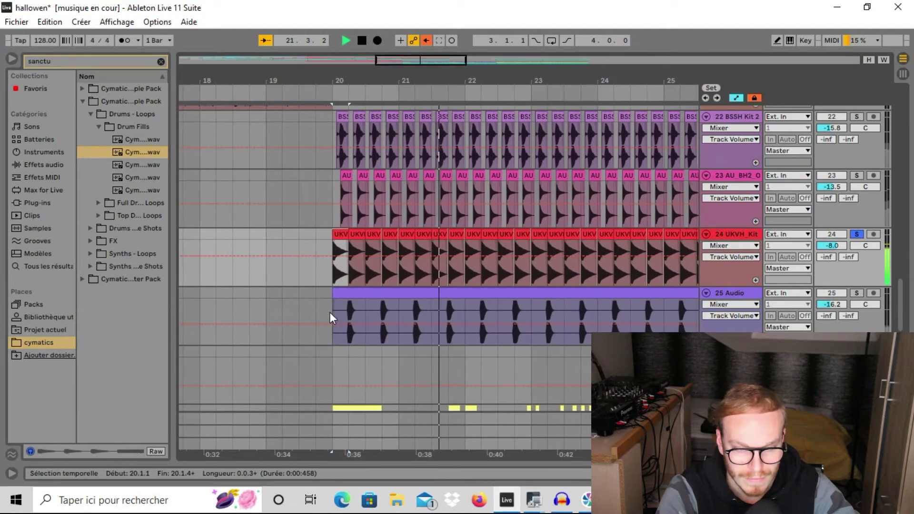
{"action": "left_click", "coordinate": [329, 312]}
{"action": "key", "text": "space"}
- Examine how the first hit on audio track 25 sits against the track 24 kick around beat 20.2
{"action": "scroll", "coordinate": [330, 312], "scroll_direction": "up", "scroll_amount": 8}
{"action": "scroll", "coordinate": [439, 278], "scroll_direction": "right", "scroll_amount": 2}
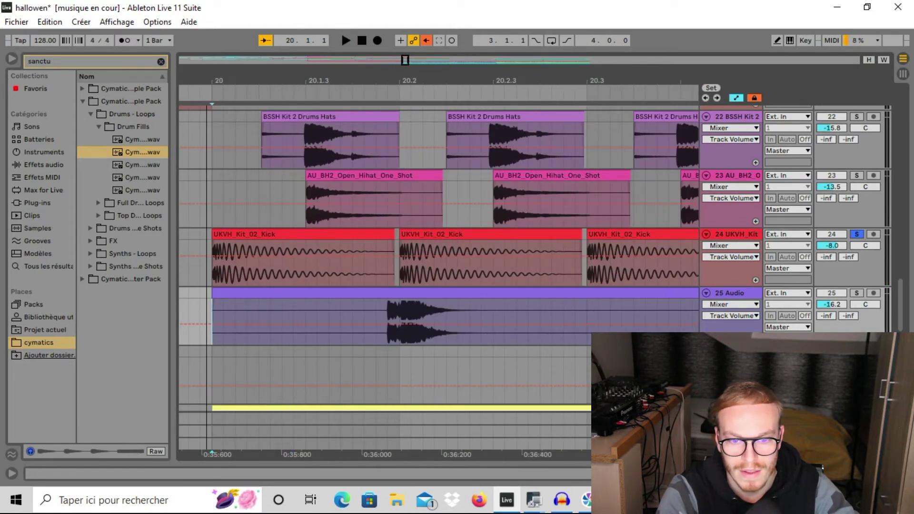
{"action": "left_click_drag", "start_coordinate": [405, 59], "coordinate": [405, 61]}
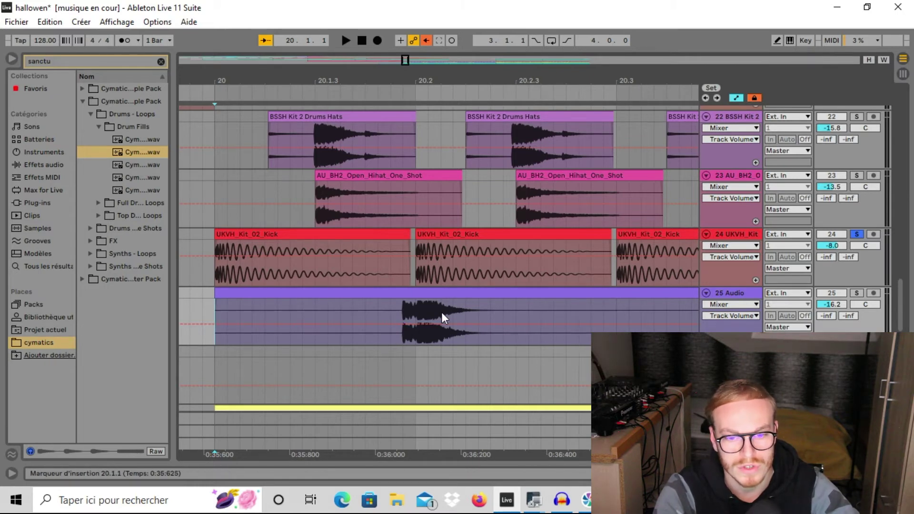
{"action": "left_click", "coordinate": [416, 309]}
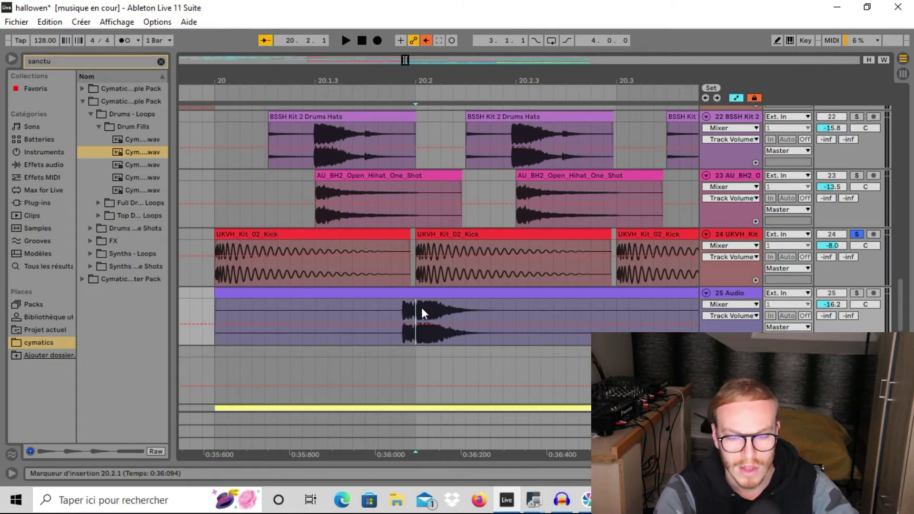
{"action": "scroll", "coordinate": [422, 295], "scroll_direction": "down", "scroll_amount": 1}
{"action": "left_click_drag", "start_coordinate": [416, 290], "coordinate": [466, 310]}
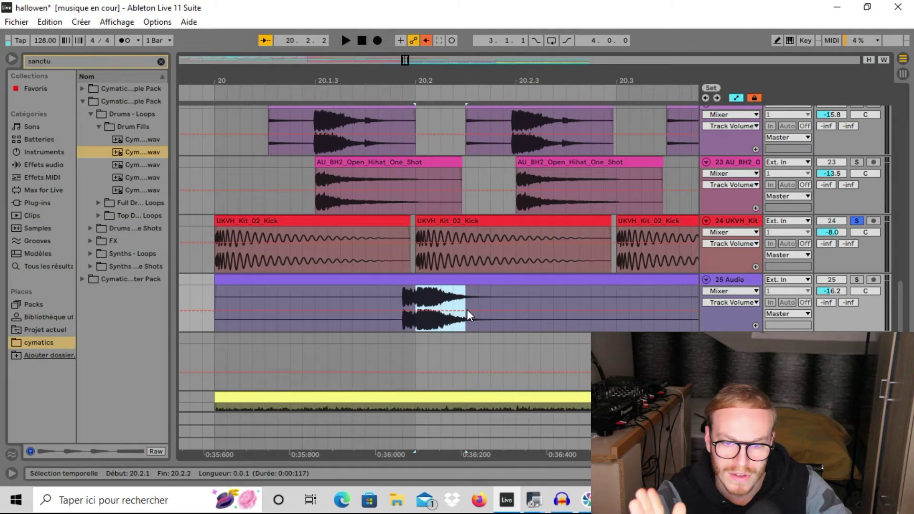
{"action": "scroll", "coordinate": [416, 312], "scroll_direction": "down", "scroll_amount": 2}
{"action": "left_click", "coordinate": [399, 283]}
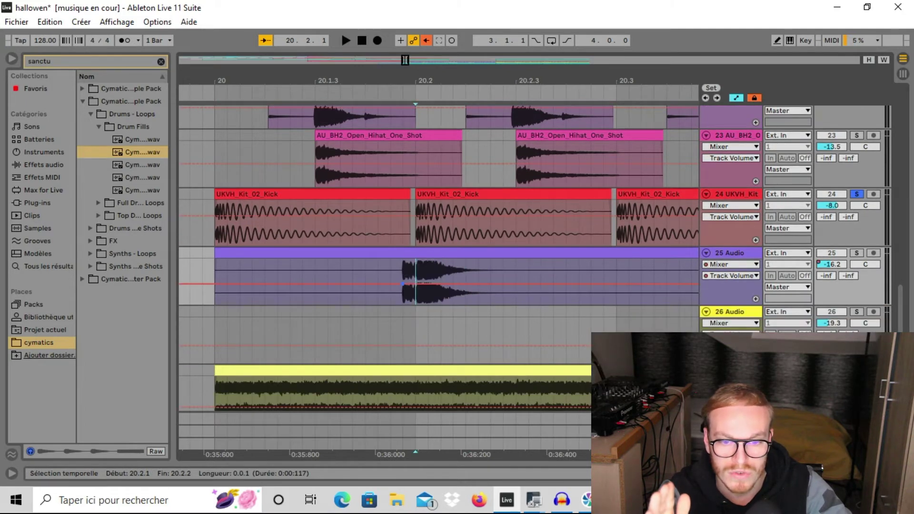
{"action": "left_click", "coordinate": [404, 270]}
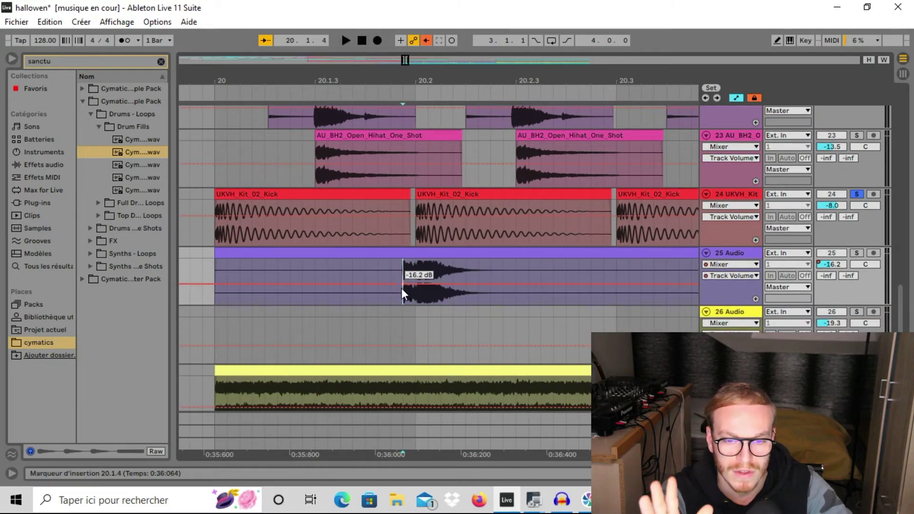
- Play the track 24 kick and audio track 25 together in solo from bar 20
{"action": "left_click", "coordinate": [306, 256]}
{"action": "left_click", "coordinate": [211, 267]}
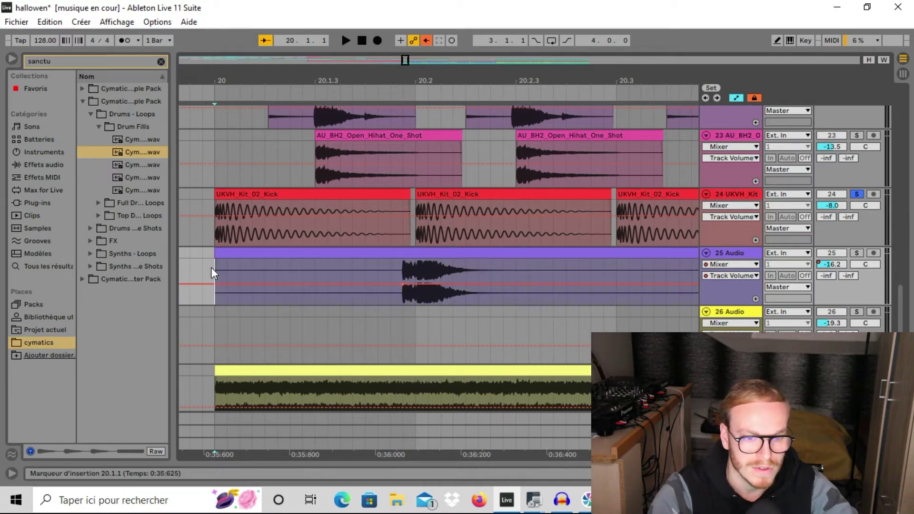
{"action": "left_click", "coordinate": [856, 253]}
{"action": "key", "text": "space"}
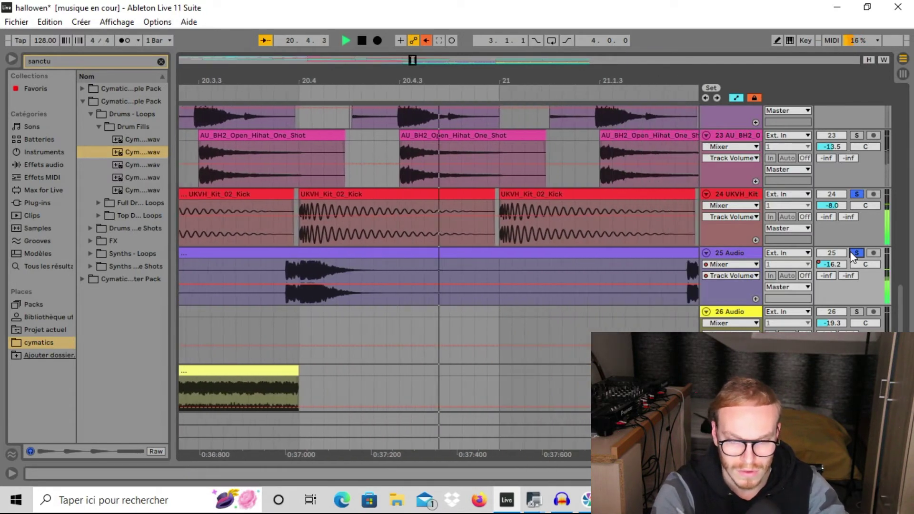
{"action": "key", "text": "space"}
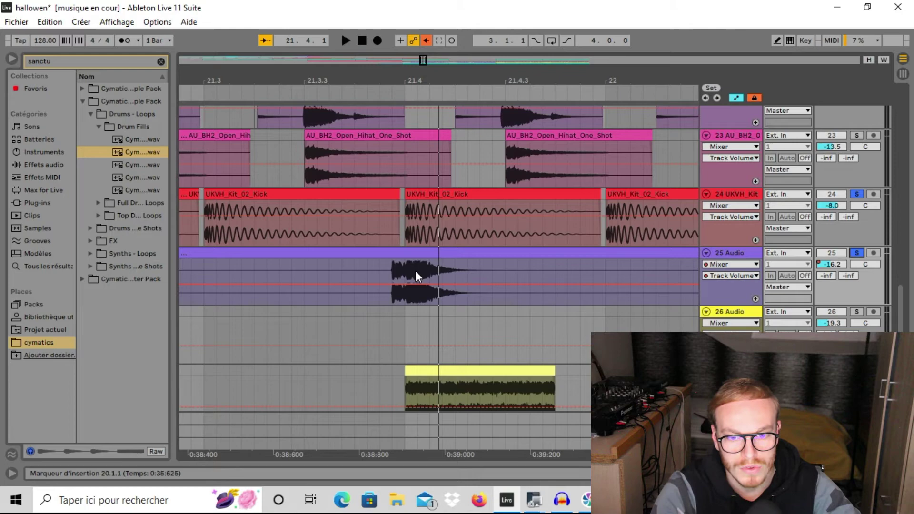
- Play drum tracks 22 to 25 together in solo from bar 20
{"action": "left_click_drag", "start_coordinate": [423, 58], "coordinate": [422, 56]}
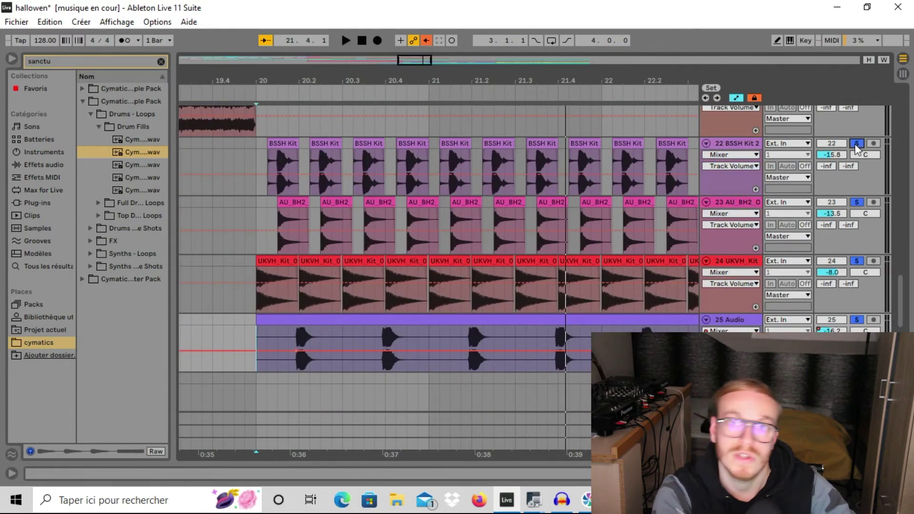
{"action": "scroll", "coordinate": [330, 162], "scroll_direction": "up", "scroll_amount": 1}
{"action": "key", "text": "space"}
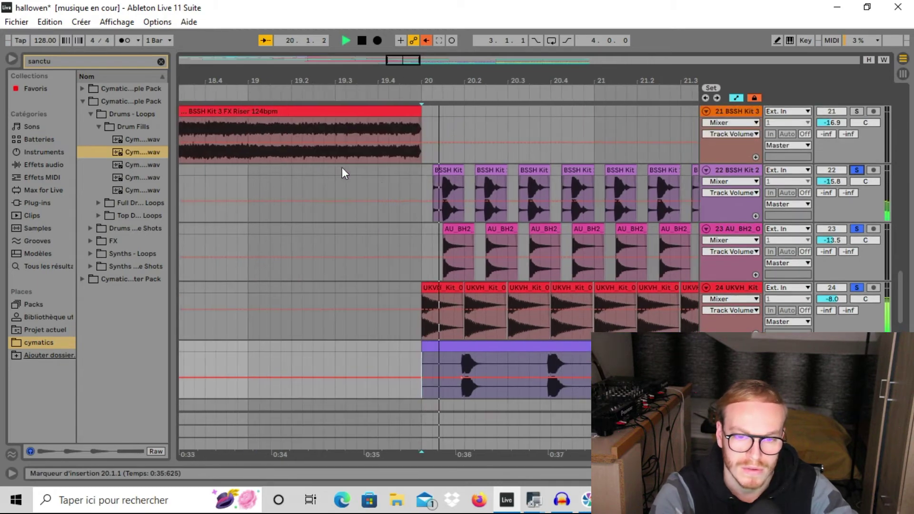
- Play the swelling audio clip on track 30 in solo from position 19.3
{"action": "scroll", "coordinate": [341, 167], "scroll_direction": "down", "scroll_amount": 2}
{"action": "scroll", "coordinate": [432, 168], "scroll_direction": "down", "scroll_amount": 3}
{"action": "scroll", "coordinate": [433, 169], "scroll_direction": "down", "scroll_amount": 2}
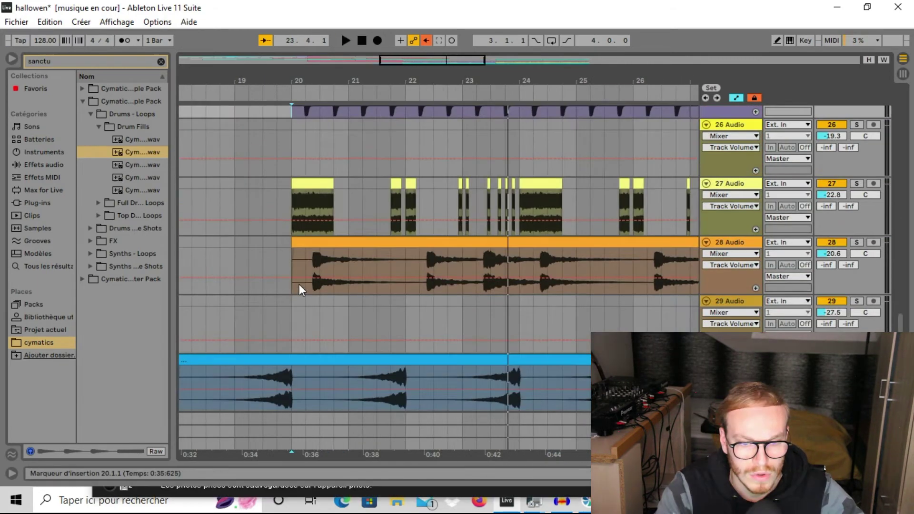
{"action": "scroll", "coordinate": [298, 284], "scroll_direction": "down", "scroll_amount": 2}
{"action": "left_click", "coordinate": [258, 264]}
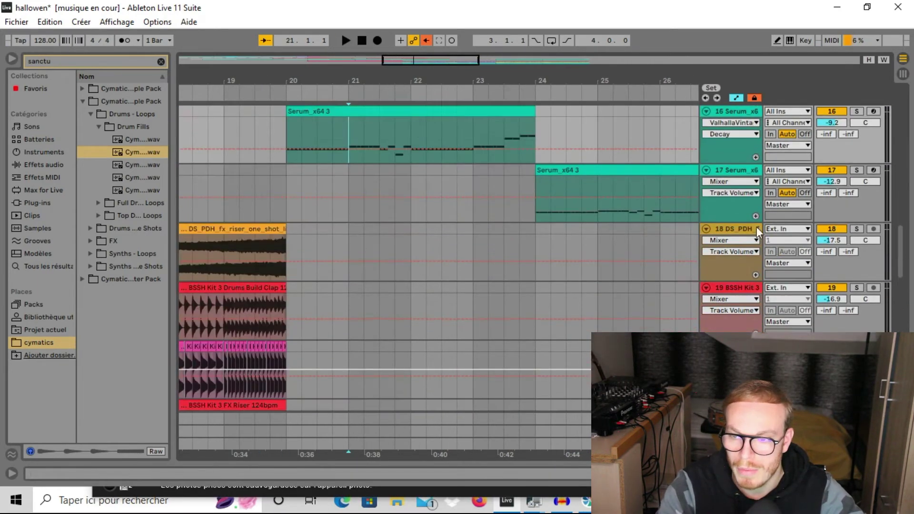
{"action": "scroll", "coordinate": [498, 245], "scroll_direction": "down", "scroll_amount": 5}
{"action": "scroll", "coordinate": [503, 248], "scroll_direction": "down", "scroll_amount": 5}
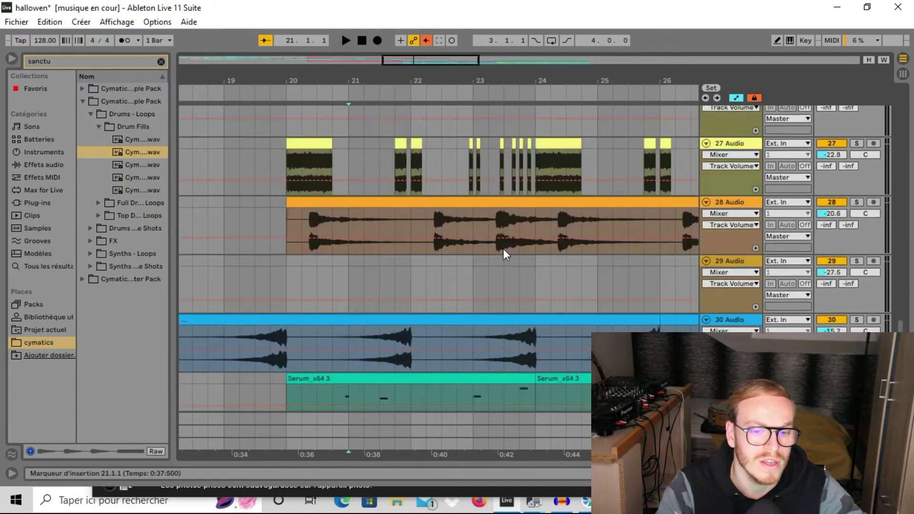
{"action": "left_click", "coordinate": [254, 274]}
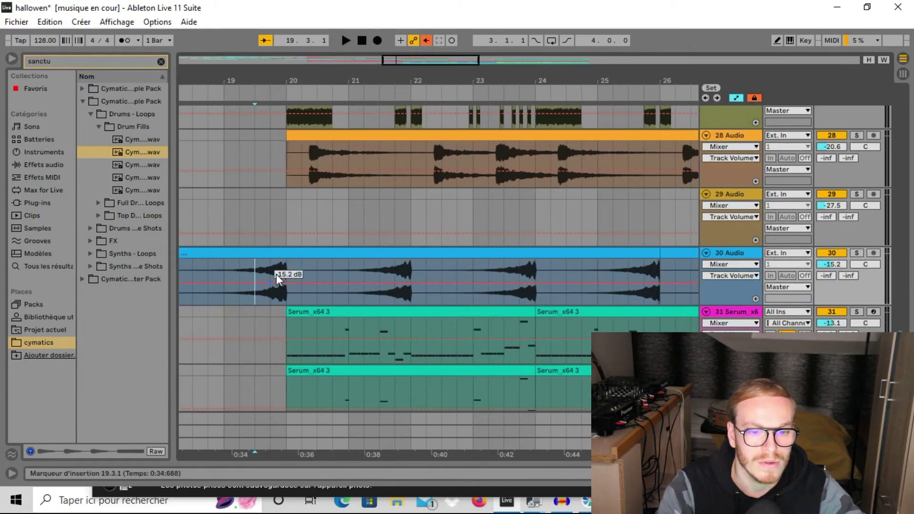
{"action": "left_click_drag", "start_coordinate": [380, 75], "coordinate": [380, 82]}
{"action": "left_click", "coordinate": [856, 254]}
{"action": "key", "text": "space"}
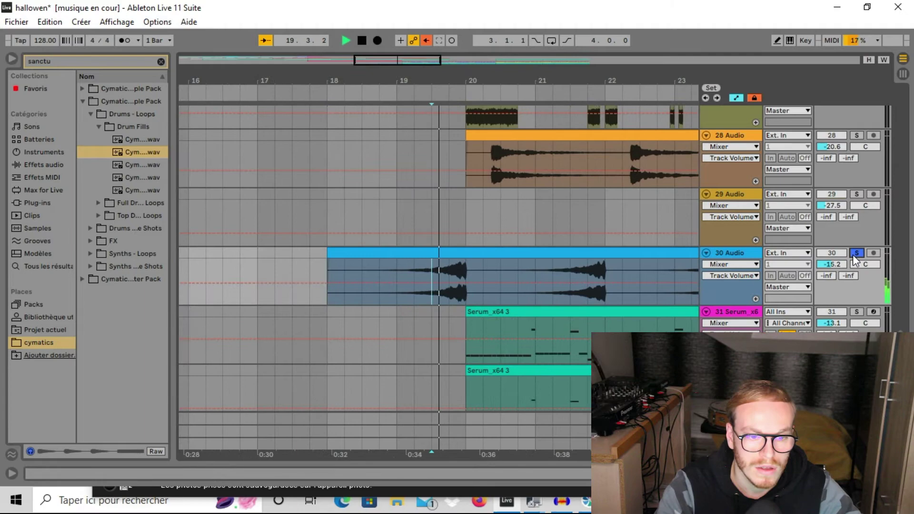
{"action": "key", "text": "space"}
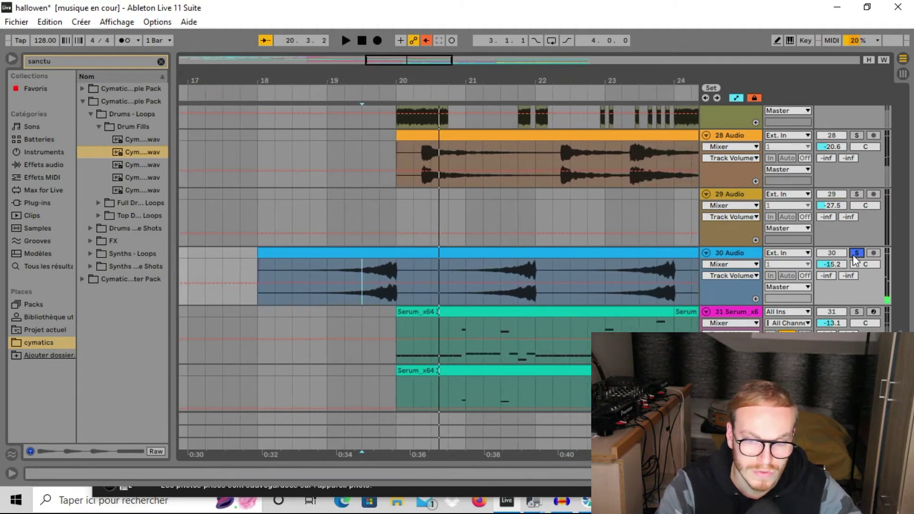
- Play the Serum clip on track 16 in solo again from bar 20
{"action": "scroll", "coordinate": [898, 270], "scroll_direction": "up", "scroll_amount": 10}
{"action": "scroll", "coordinate": [879, 247], "scroll_direction": "up", "scroll_amount": 6}
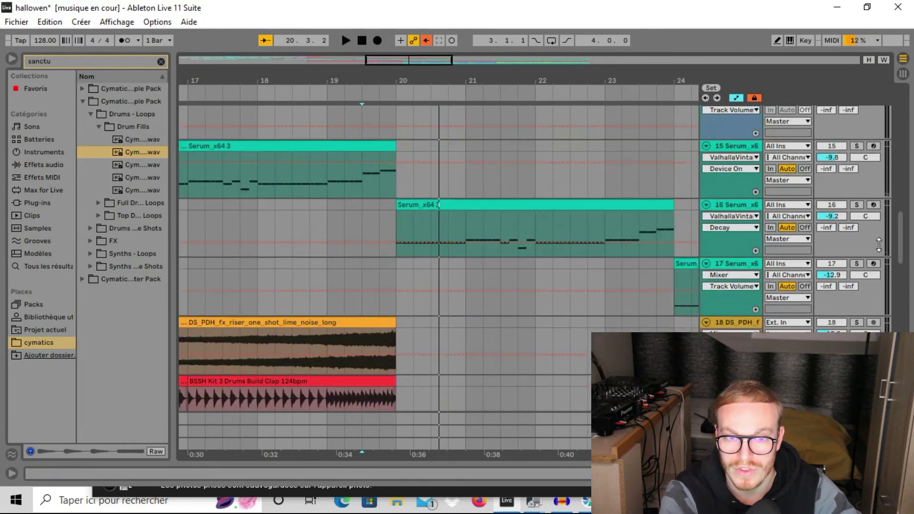
{"action": "left_click", "coordinate": [856, 246]}
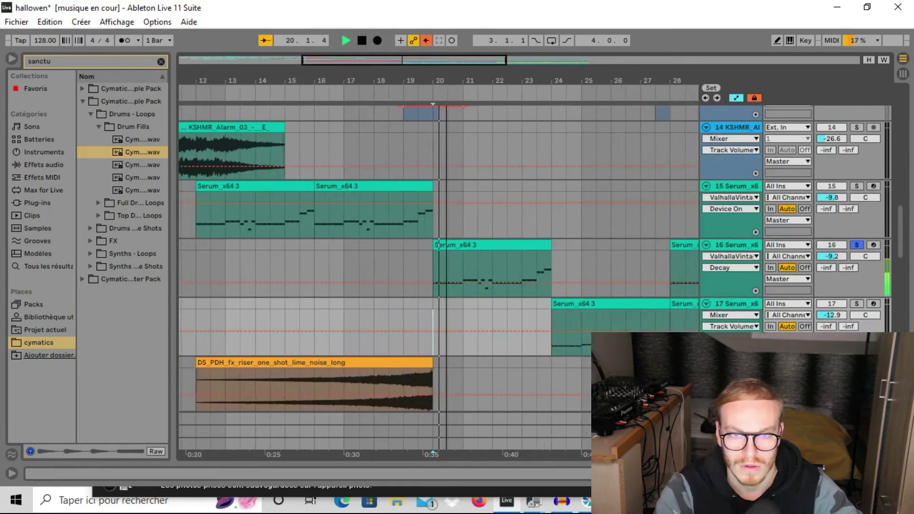
- Play the chopped audio clips on track 27 in solo from bar 20
{"action": "scroll", "coordinate": [450, 147], "scroll_direction": "down", "scroll_amount": 1}
{"action": "scroll", "coordinate": [450, 147], "scroll_direction": "down", "scroll_amount": 15}
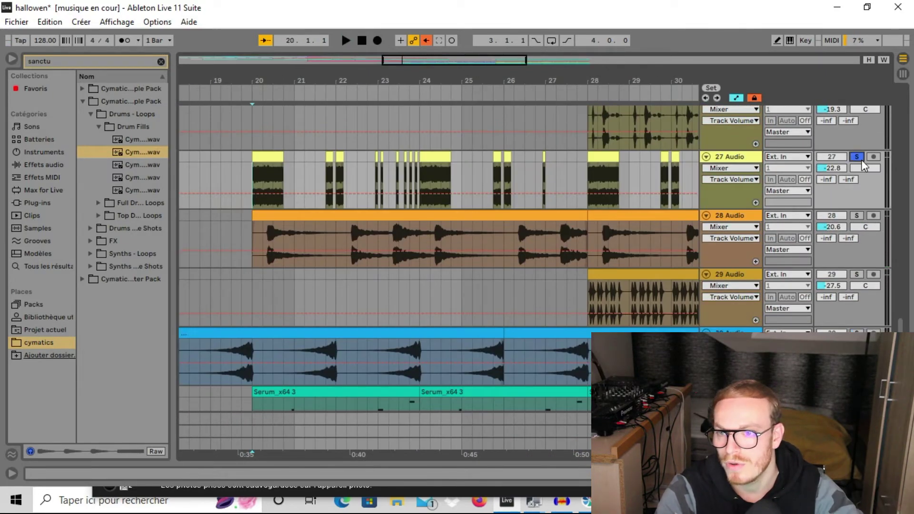
{"action": "scroll", "coordinate": [863, 165], "scroll_direction": "up", "scroll_amount": 3}
{"action": "key", "text": "space"}
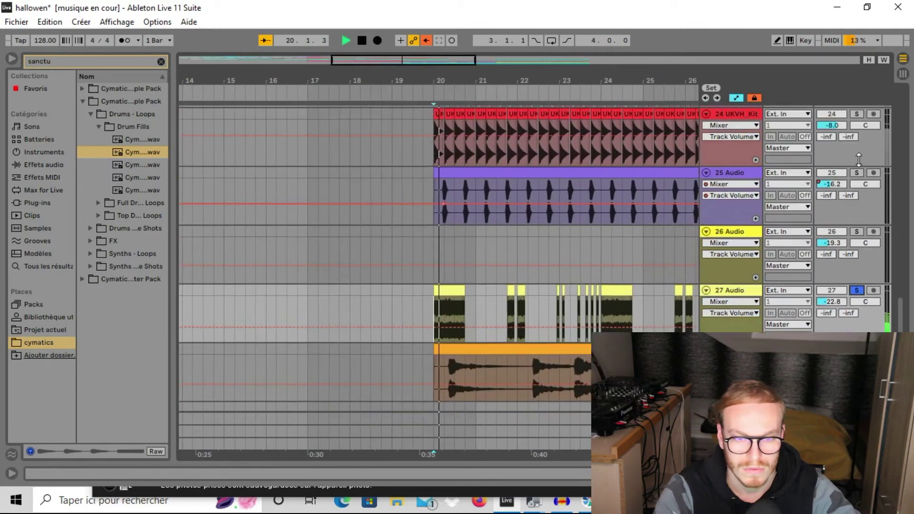
- Play the audio clip on track 28 in solo from bar 20
{"action": "left_click", "coordinate": [858, 254]}
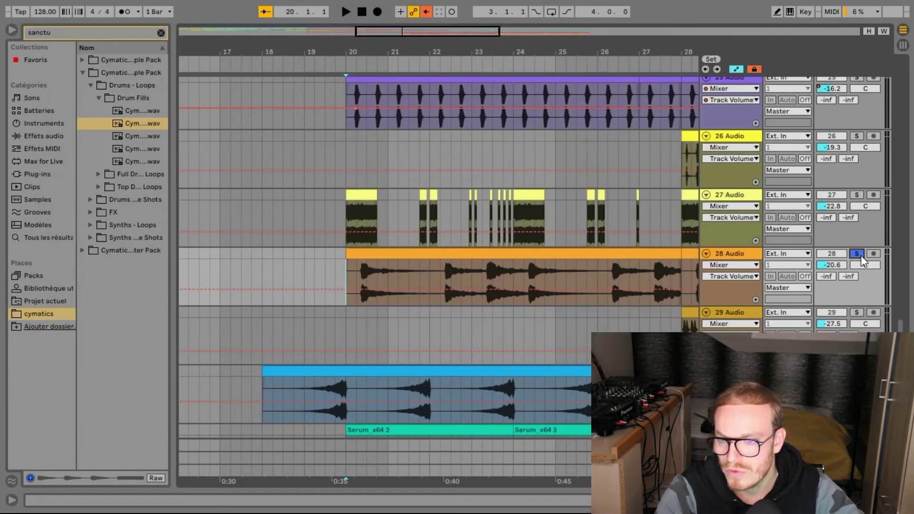
{"action": "left_click_drag", "start_coordinate": [460, 37], "coordinate": [461, 43]}
{"action": "key", "text": "space"}
{"action": "key", "text": "space"}
{"action": "key", "text": "space"}
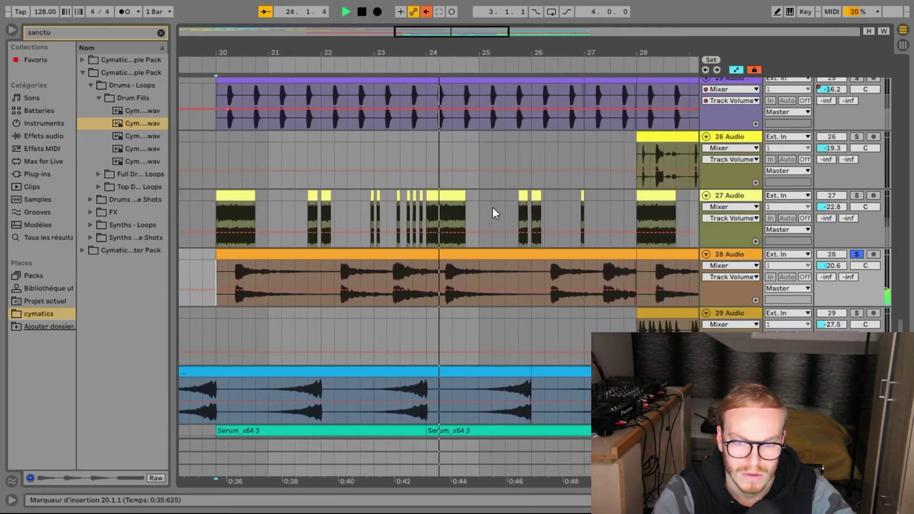
{"action": "key", "text": "space"}
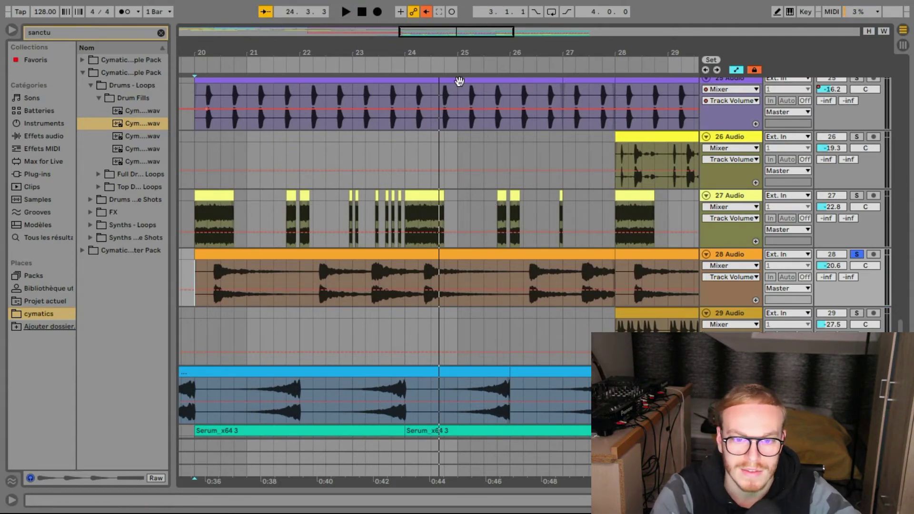
- Play the audio clip on track 26 in solo from bar 28
{"action": "scroll", "coordinate": [397, 230], "scroll_direction": "down", "scroll_amount": 3}
{"action": "scroll", "coordinate": [327, 248], "scroll_direction": "up", "scroll_amount": 6}
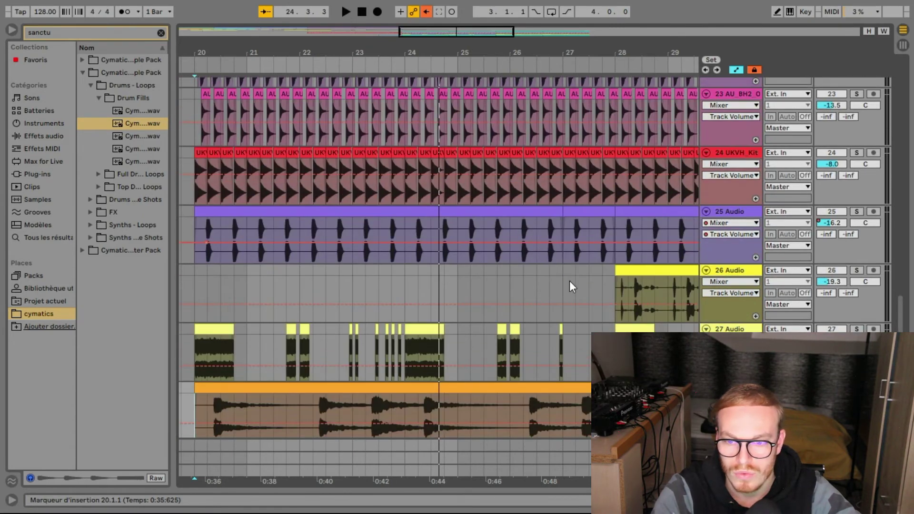
{"action": "left_click", "coordinate": [615, 291]}
{"action": "left_click_drag", "start_coordinate": [414, 29], "coordinate": [497, 31]}
{"action": "left_click", "coordinate": [855, 270]}
{"action": "key", "text": "space"}
{"action": "scroll", "coordinate": [845, 267], "scroll_direction": "down", "scroll_amount": 1}
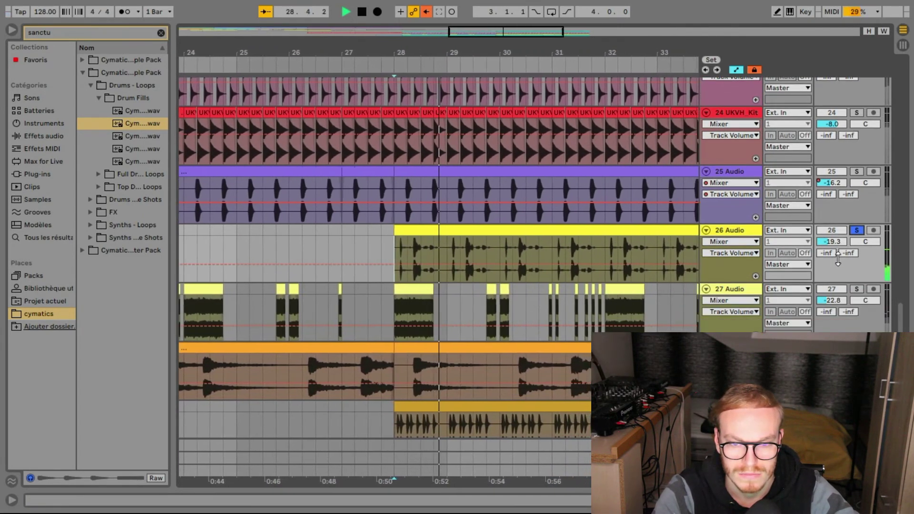
{"action": "scroll", "coordinate": [481, 305], "scroll_direction": "down", "scroll_amount": 2}
{"action": "key", "text": "space"}
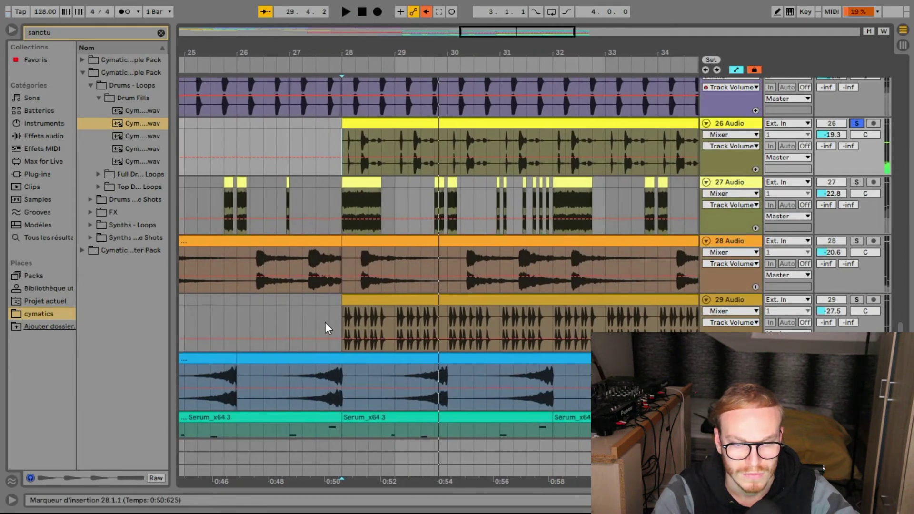
- Play the audio clip on track 29 in solo from bar 28
{"action": "left_click", "coordinate": [343, 316]}
{"action": "left_click", "coordinate": [860, 300]}
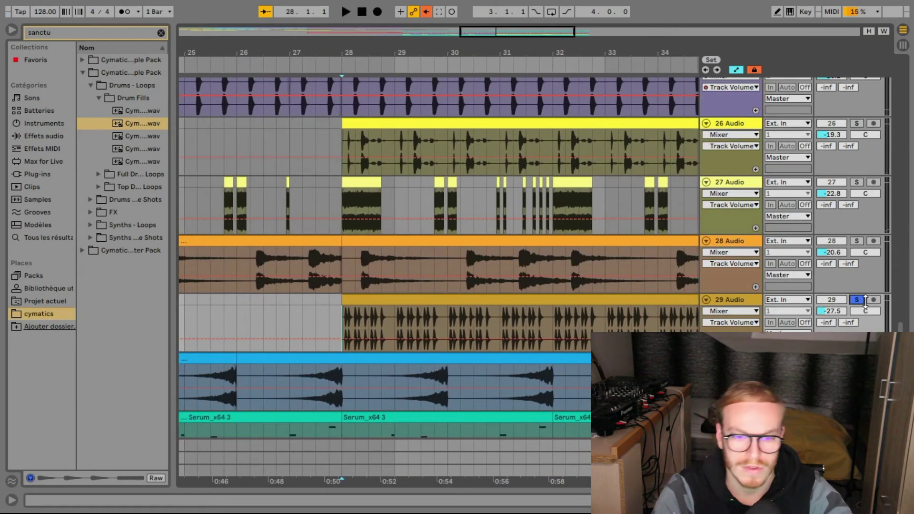
{"action": "key", "text": "space"}
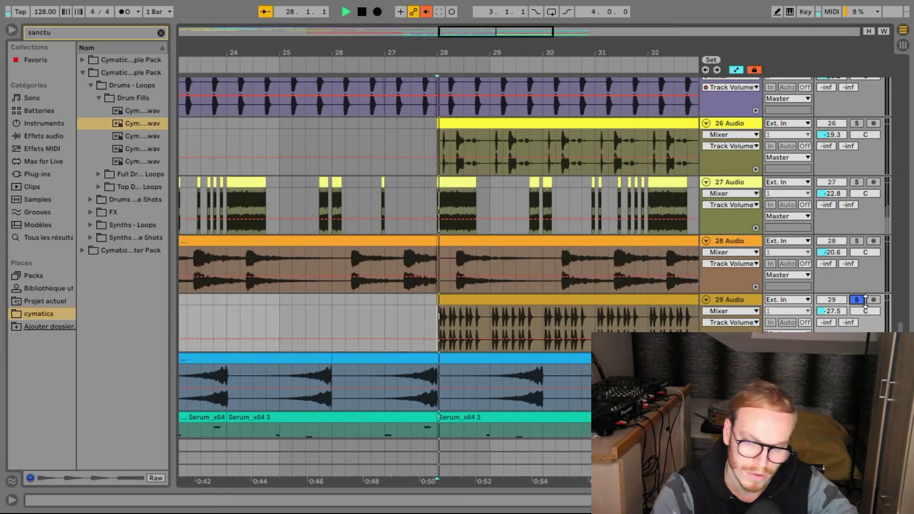
{"action": "scroll", "coordinate": [861, 299], "scroll_direction": "down", "scroll_amount": 1}
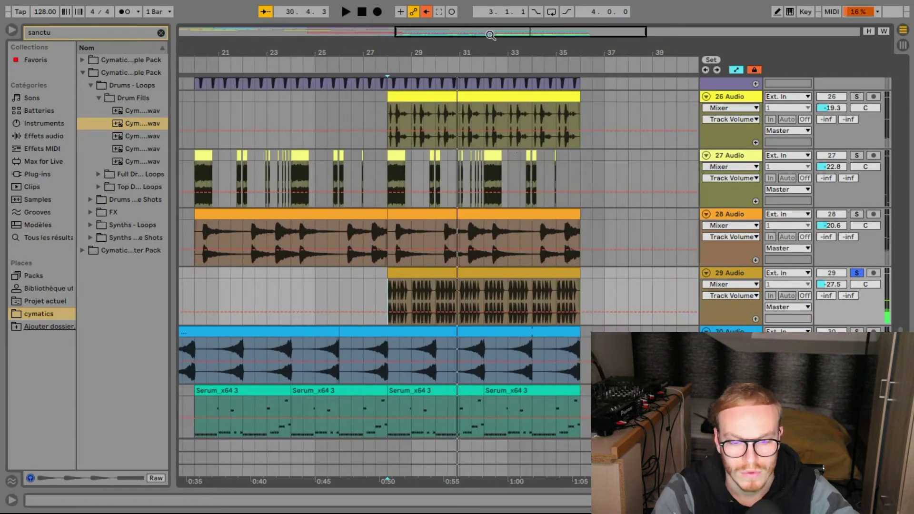
- Play the Serum clips on track 31 in solo from bar 20
{"action": "scroll", "coordinate": [490, 34], "scroll_direction": "down", "scroll_amount": 2}
{"action": "left_click_drag", "start_coordinate": [490, 34], "coordinate": [490, 19]}
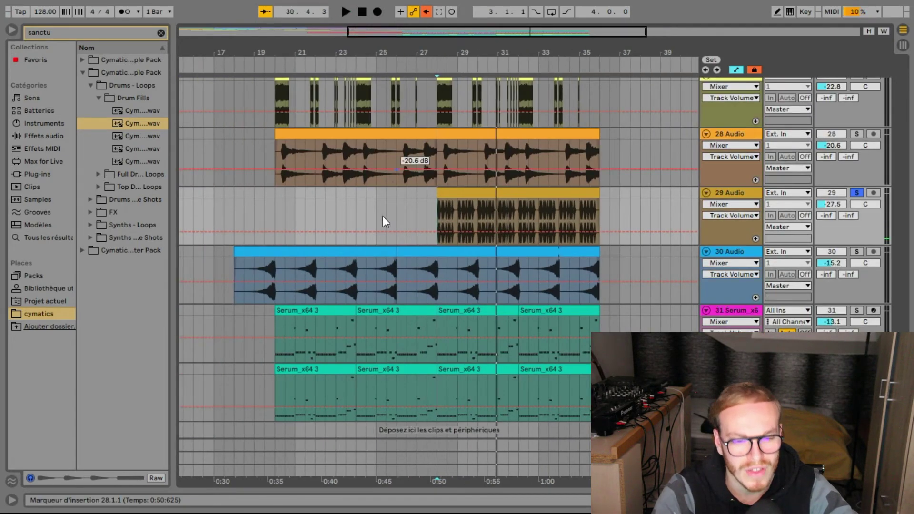
{"action": "left_click", "coordinate": [279, 354]}
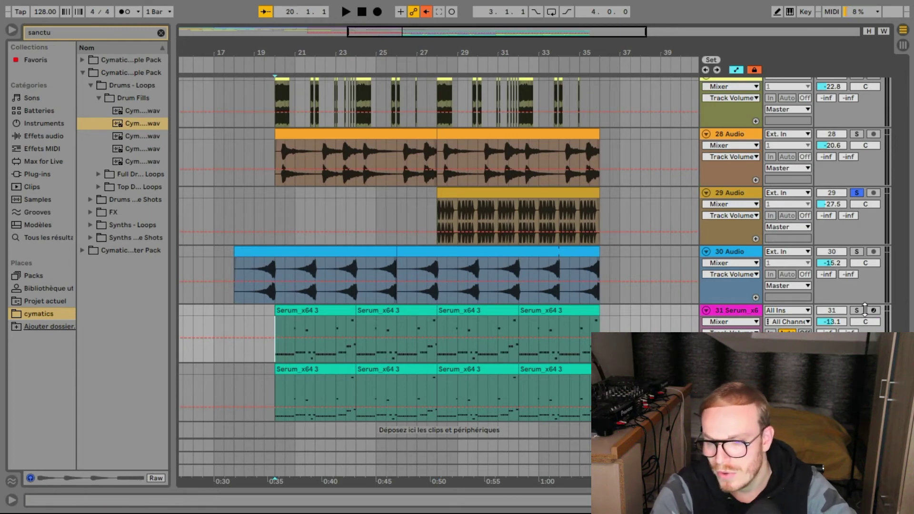
{"action": "scroll", "coordinate": [344, 320], "scroll_direction": "down", "scroll_amount": 1}
{"action": "key", "text": "space"}
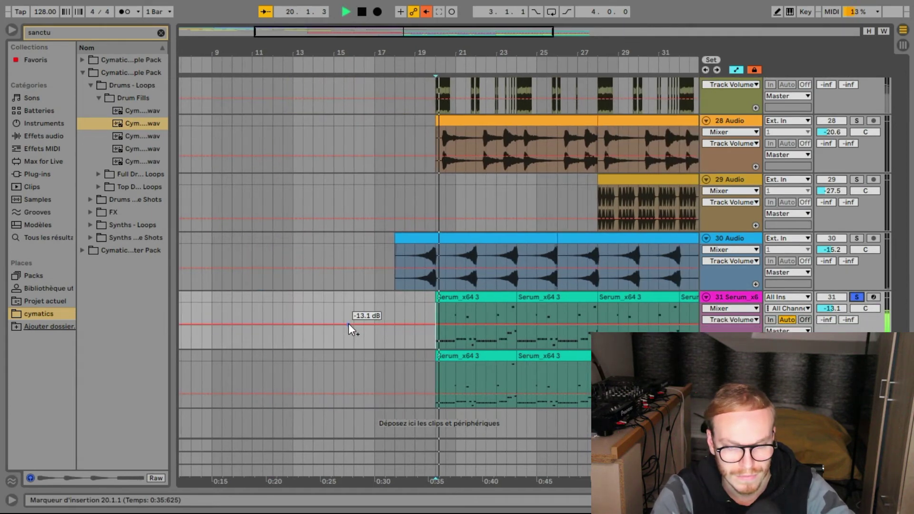
- Open the notes of track 31's first Serum clip, turn off its scale setting and review the melody during playback
{"action": "double_click", "coordinate": [452, 302]}
{"action": "scroll", "coordinate": [461, 300], "scroll_direction": "down", "scroll_amount": 4}
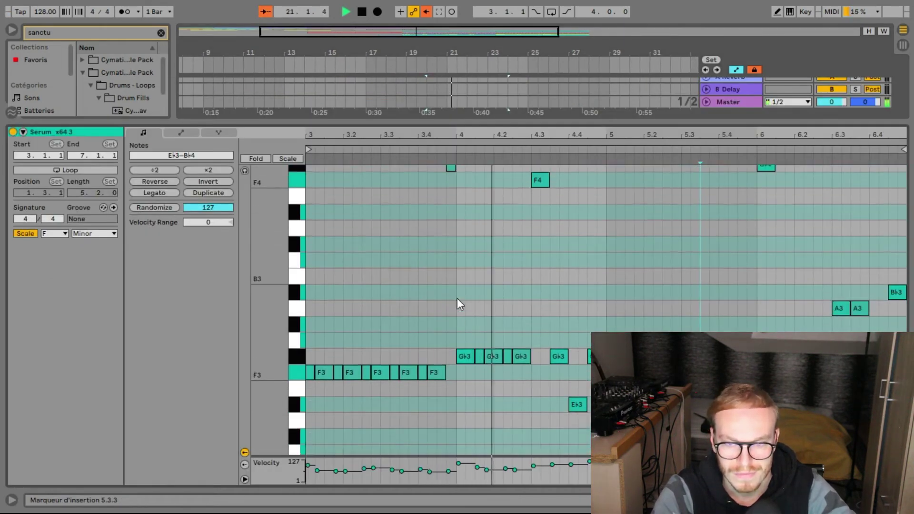
{"action": "scroll", "coordinate": [457, 290], "scroll_direction": "up", "scroll_amount": 2}
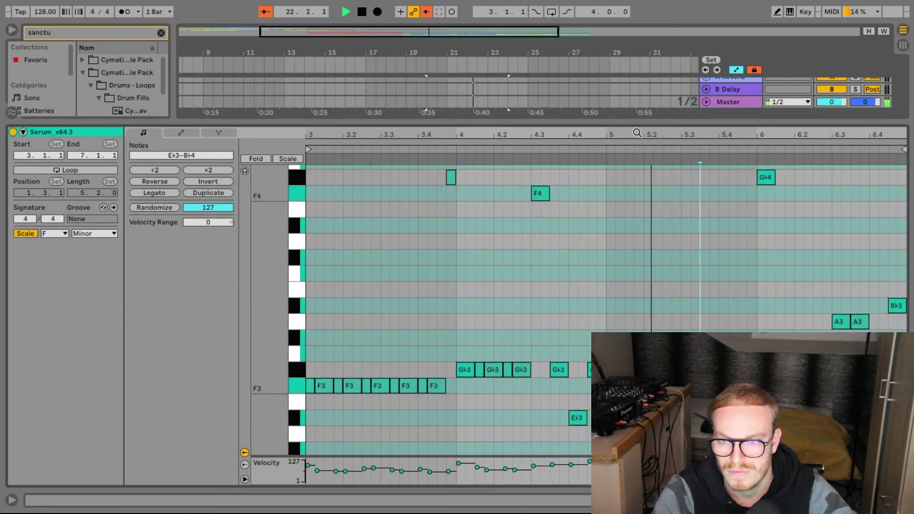
{"action": "left_click_drag", "start_coordinate": [691, 135], "coordinate": [691, 143]}
{"action": "left_click", "coordinate": [26, 234]}
{"action": "left_click_drag", "start_coordinate": [781, 135], "coordinate": [760, 142]}
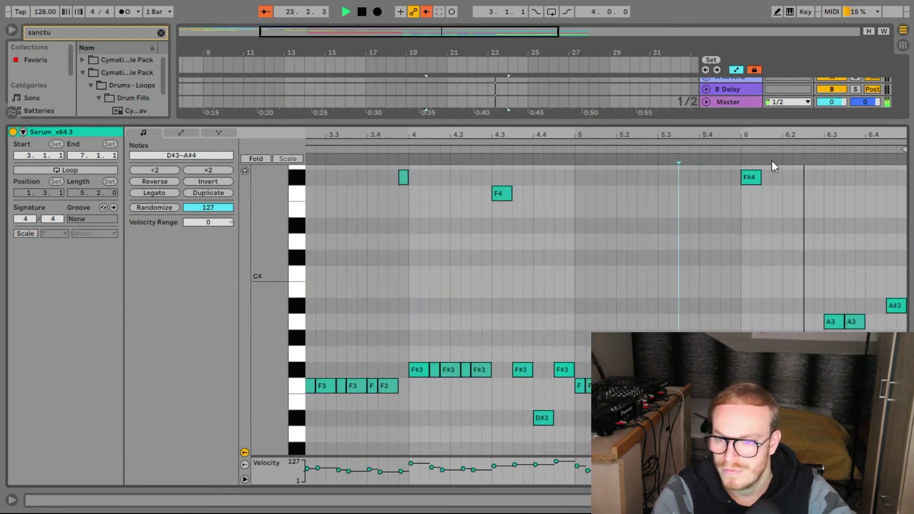
{"action": "scroll", "coordinate": [796, 223], "scroll_direction": "up", "scroll_amount": 3}
{"action": "scroll", "coordinate": [796, 224], "scroll_direction": "down", "scroll_amount": 4}
{"action": "key", "text": "space"}
{"action": "left_click_drag", "start_coordinate": [713, 121], "coordinate": [712, 495]}
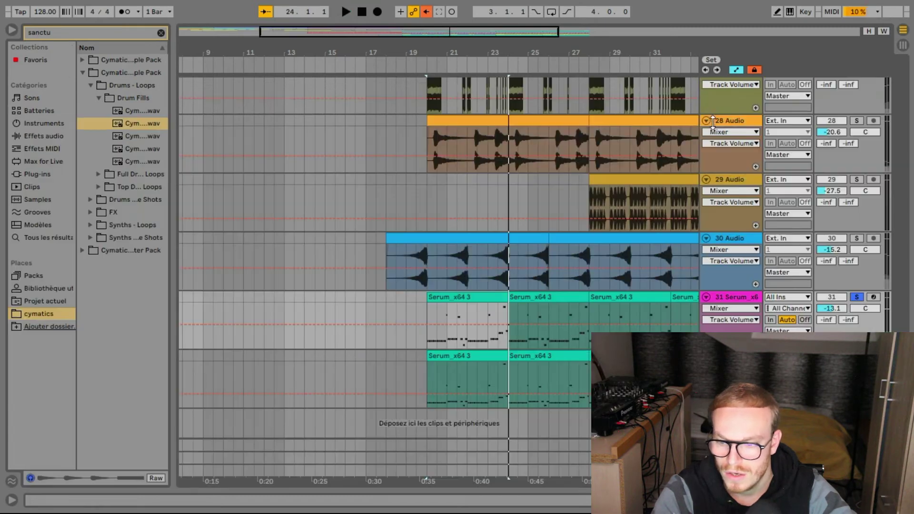
- Play the Serum clips on track 32 in solo from bar 20
{"action": "left_click", "coordinate": [427, 316]}
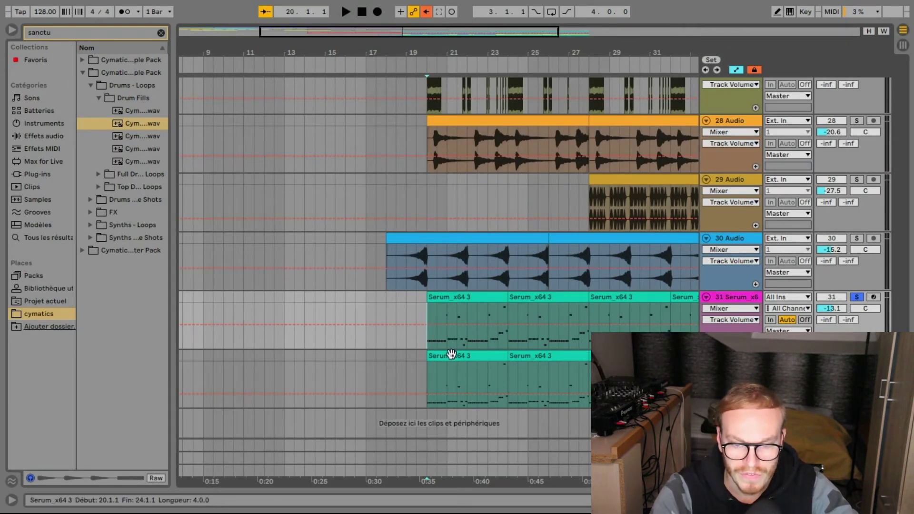
{"action": "left_click", "coordinate": [429, 365]}
{"action": "left_click", "coordinate": [425, 368]}
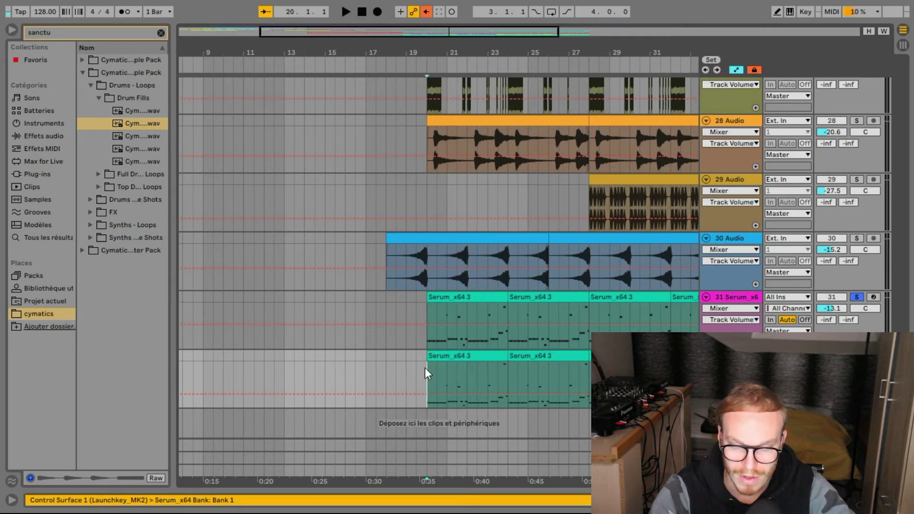
{"action": "key", "text": "space"}
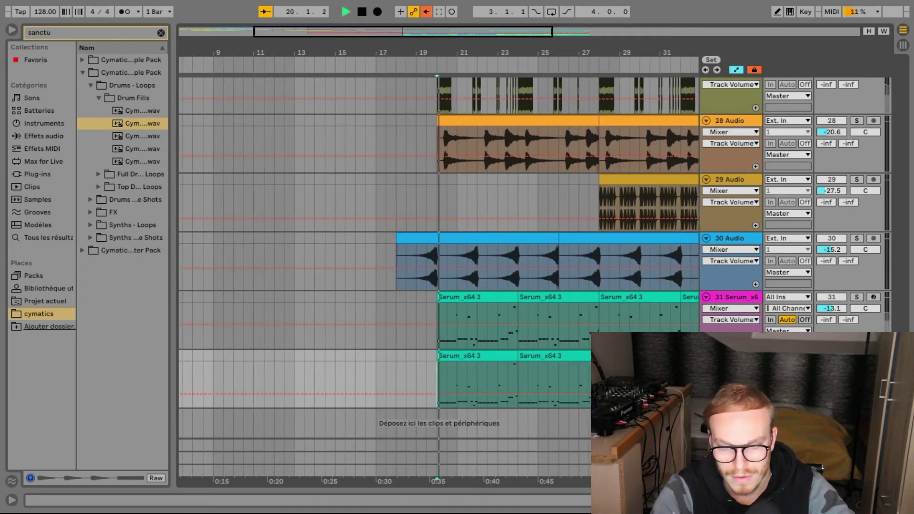
- Show the device chain of Serum track 32 and inspect the Sausage Fattener plug-in
{"action": "key", "text": "shift+Tab"}
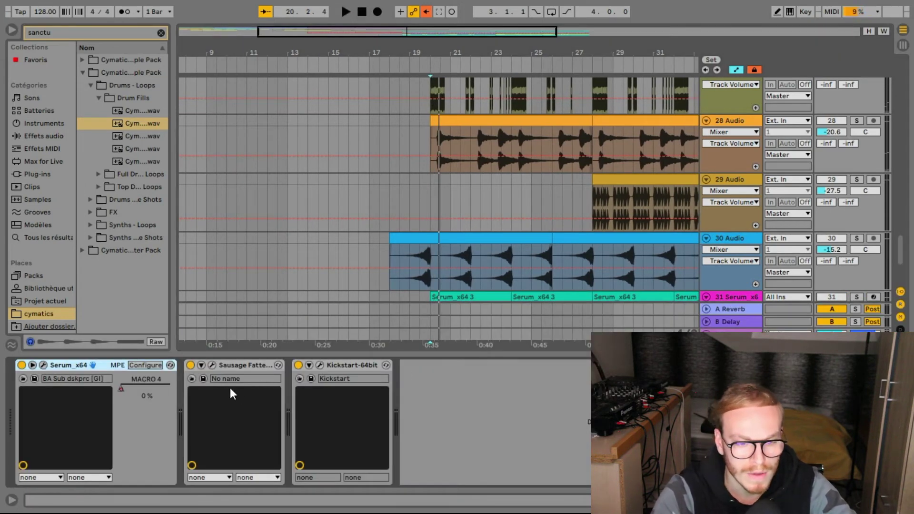
{"action": "left_click", "coordinate": [213, 365]}
{"action": "left_click", "coordinate": [575, 23]}
{"action": "scroll", "coordinate": [454, 234], "scroll_direction": "down", "scroll_amount": 3}
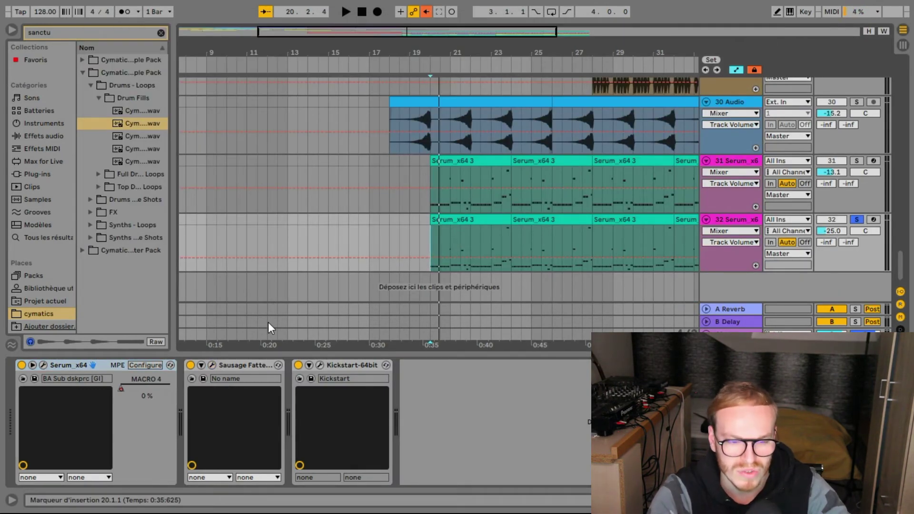
- Compare track 32's sound with Sausage Fattener bypassed and active while playing from bar 20
{"action": "key", "text": "space"}
{"action": "left_click", "coordinate": [190, 366]}
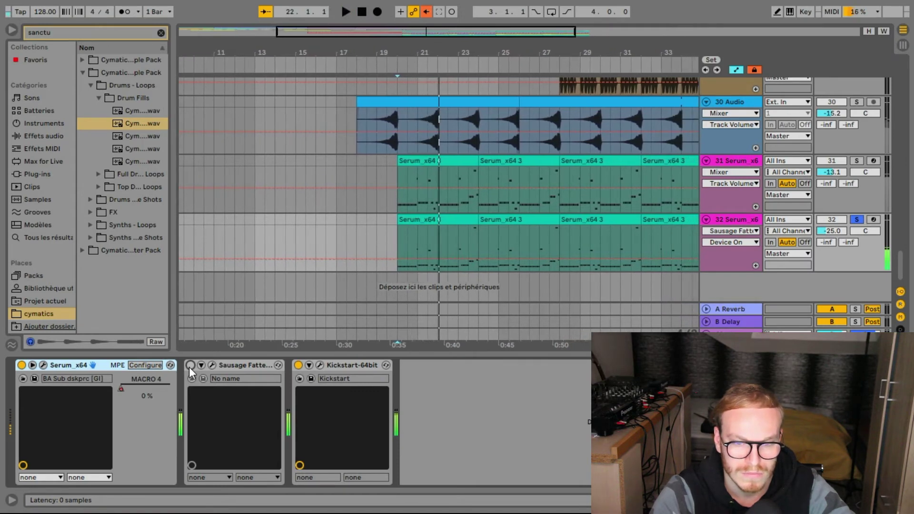
{"action": "left_click", "coordinate": [190, 365]}
{"action": "key", "text": "space"}
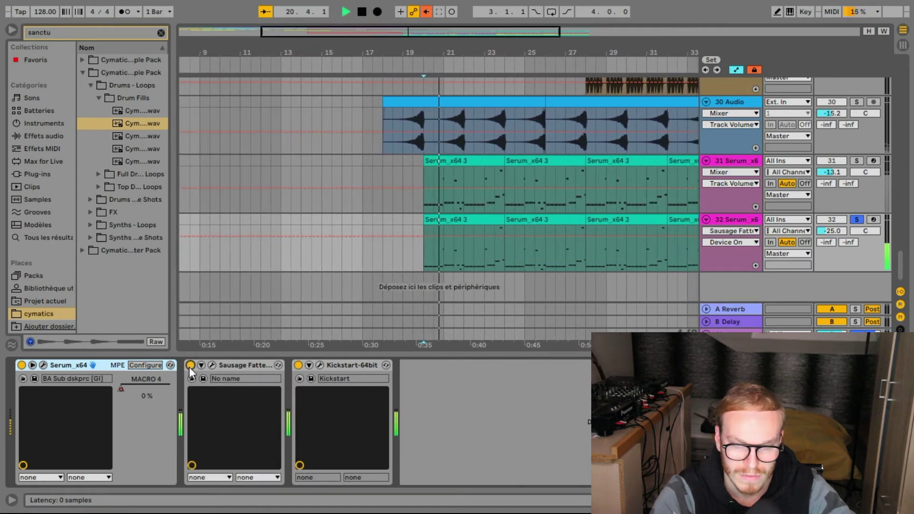
{"action": "key", "text": "space"}
{"action": "double_click", "coordinate": [332, 355]}
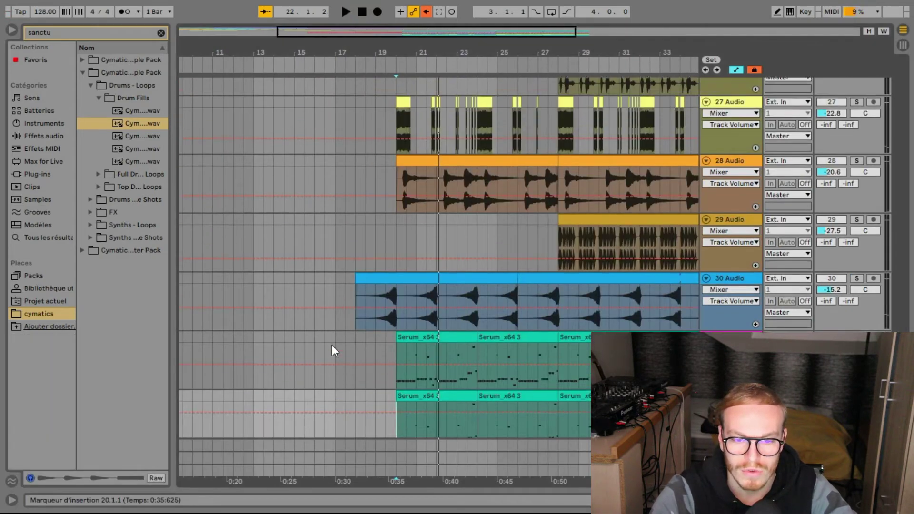
- Play the full mix without solo from bar 12 and follow the build-up's effects, Serum, drum and riser tracks
{"action": "scroll", "coordinate": [341, 342], "scroll_direction": "up", "scroll_amount": 15}
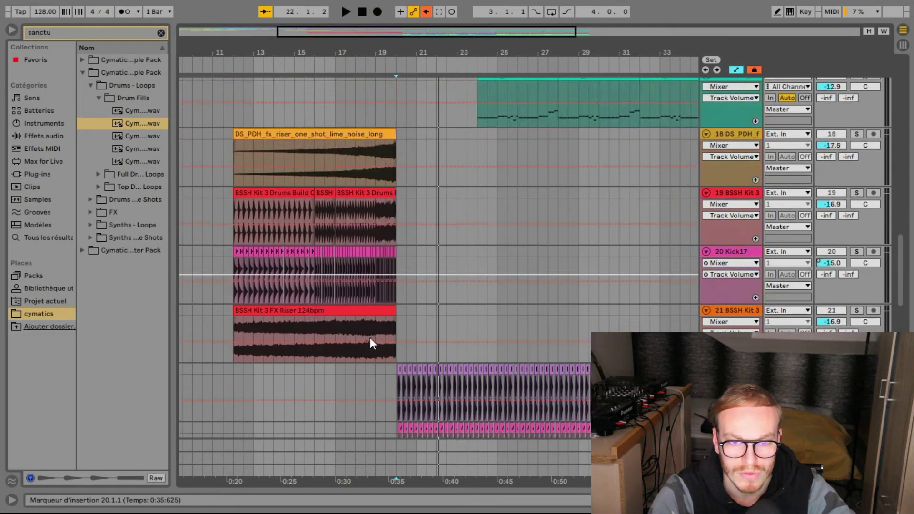
{"action": "scroll", "coordinate": [333, 324], "scroll_direction": "up", "scroll_amount": 10}
{"action": "left_click", "coordinate": [230, 301]}
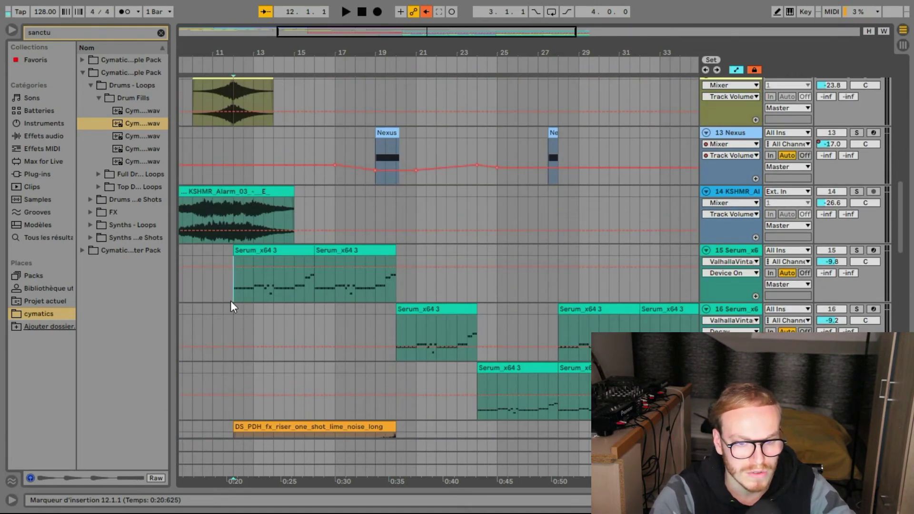
{"action": "key", "text": "space"}
{"action": "left_click_drag", "start_coordinate": [398, 29], "coordinate": [399, 53]}
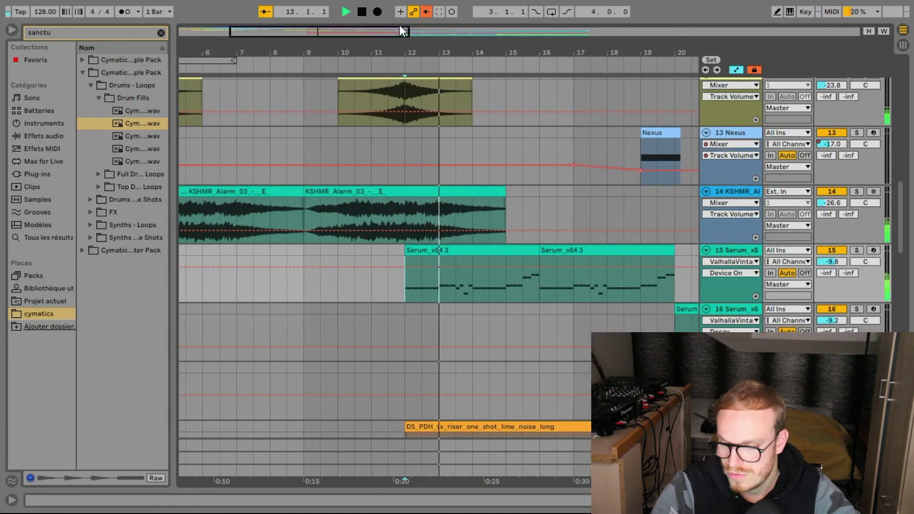
{"action": "scroll", "coordinate": [401, 101], "scroll_direction": "down", "scroll_amount": 2}
{"action": "left_click_drag", "start_coordinate": [389, 38], "coordinate": [398, 30]}
{"action": "scroll", "coordinate": [500, 189], "scroll_direction": "up", "scroll_amount": 5}
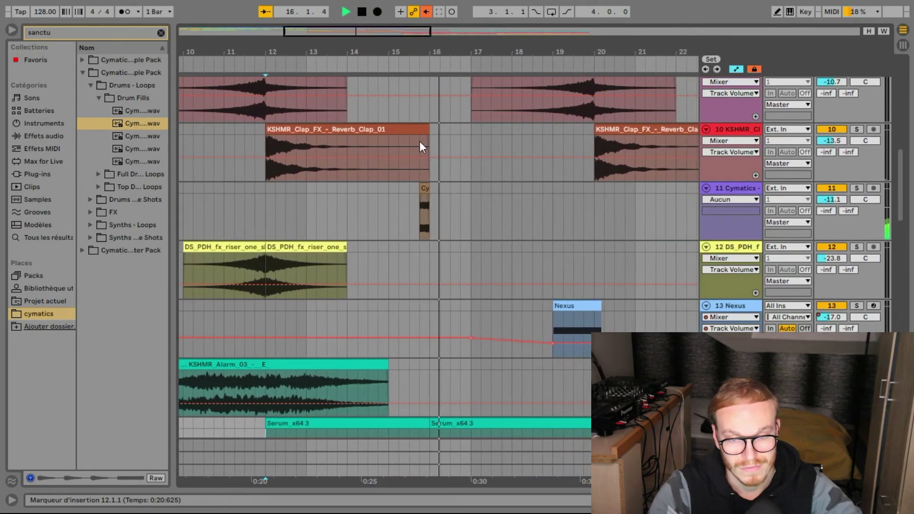
{"action": "scroll", "coordinate": [492, 192], "scroll_direction": "down", "scroll_amount": 10}
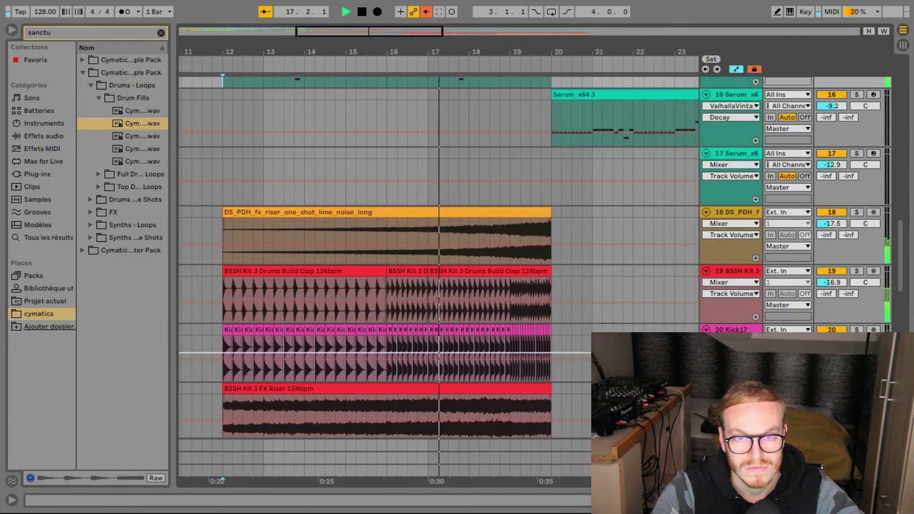
{"action": "scroll", "coordinate": [500, 112], "scroll_direction": "down", "scroll_amount": 3}
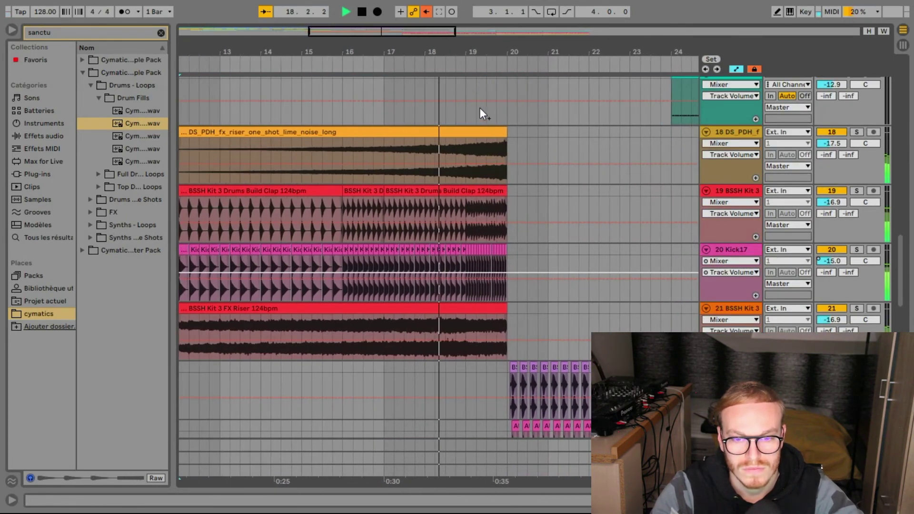
{"action": "scroll", "coordinate": [490, 172], "scroll_direction": "up", "scroll_amount": 3}
- Let the full mix play through the drop from bar 20 and examine its drum, audio and Serum tracks
{"action": "scroll", "coordinate": [491, 176], "scroll_direction": "down", "scroll_amount": 12}
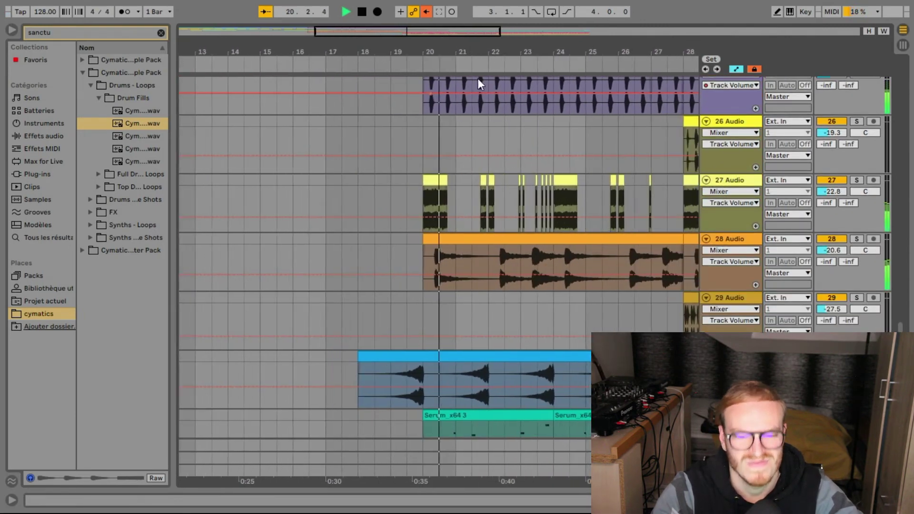
{"action": "scroll", "coordinate": [468, 118], "scroll_direction": "down", "scroll_amount": 3}
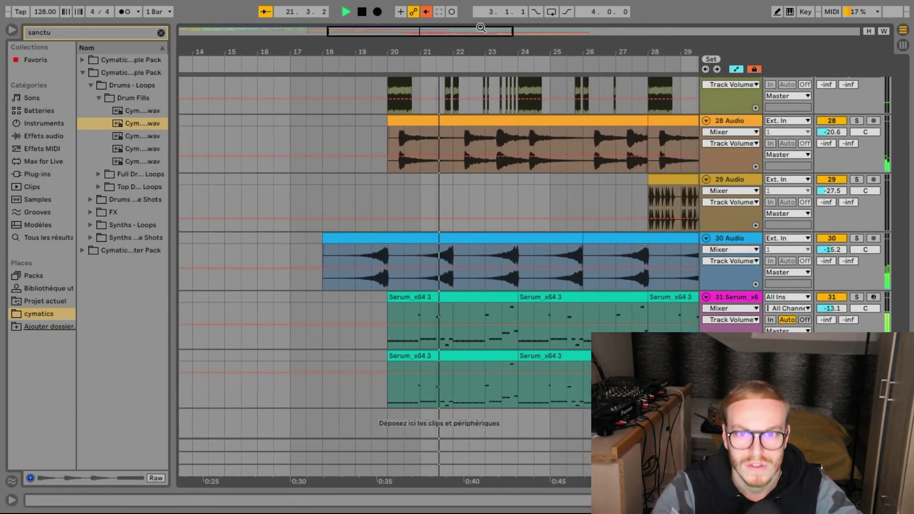
{"action": "scroll", "coordinate": [507, 130], "scroll_direction": "up", "scroll_amount": 12}
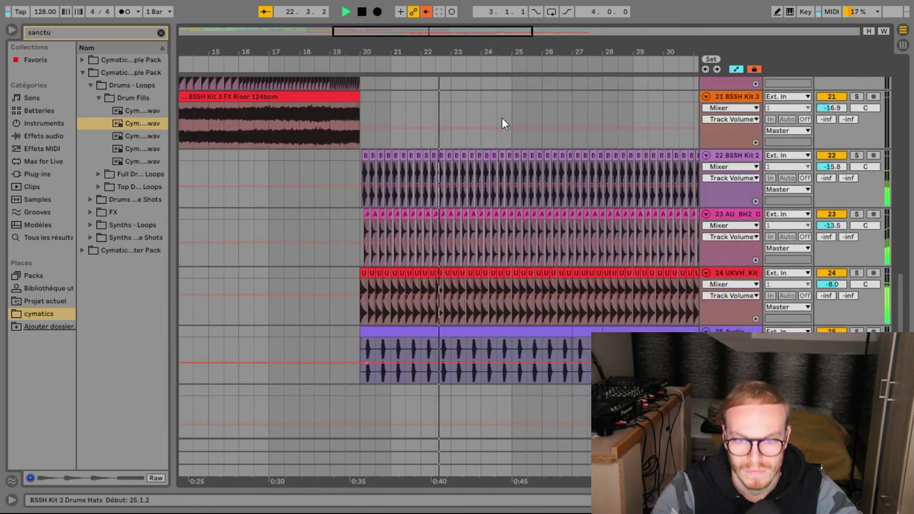
{"action": "scroll", "coordinate": [505, 129], "scroll_direction": "up", "scroll_amount": 2}
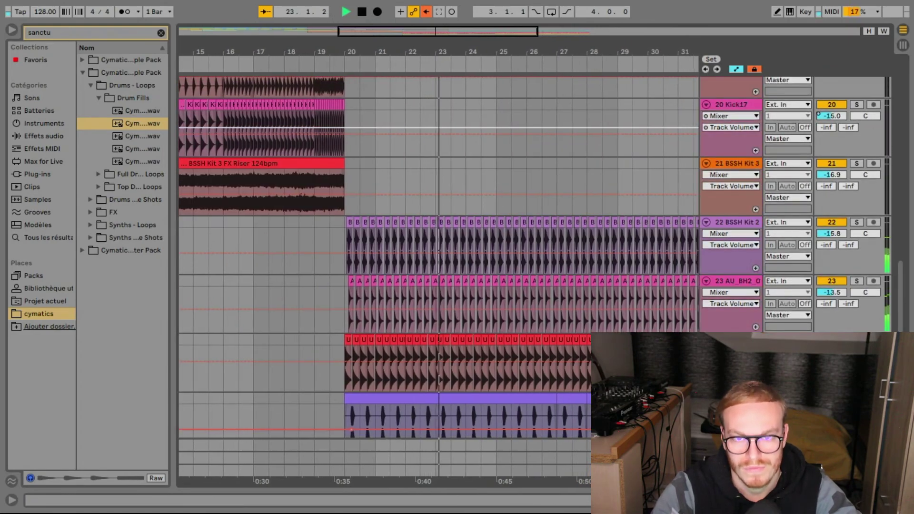
{"action": "left_click_drag", "start_coordinate": [493, 38], "coordinate": [494, 48]}
{"action": "scroll", "coordinate": [507, 132], "scroll_direction": "up", "scroll_amount": 3}
{"action": "scroll", "coordinate": [510, 146], "scroll_direction": "down", "scroll_amount": 7}
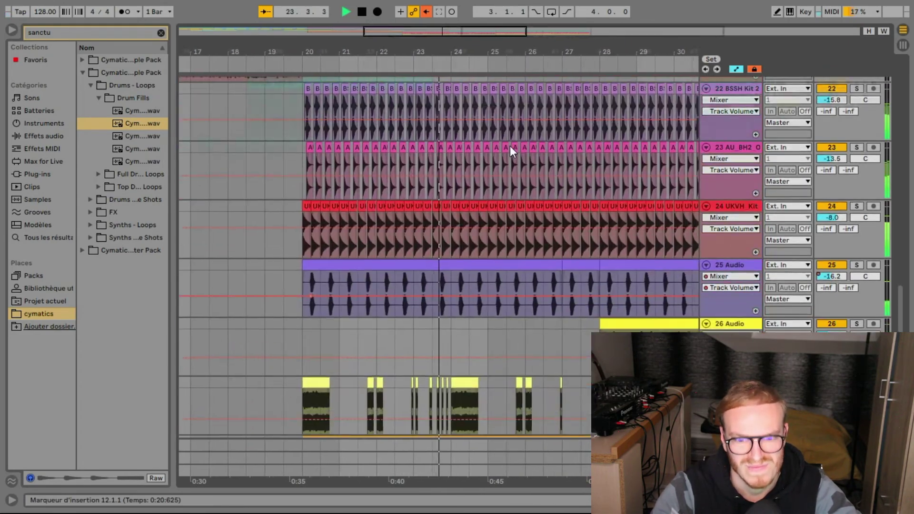
{"action": "scroll", "coordinate": [510, 145], "scroll_direction": "down", "scroll_amount": 6}
{"action": "scroll", "coordinate": [597, 239], "scroll_direction": "up", "scroll_amount": 7}
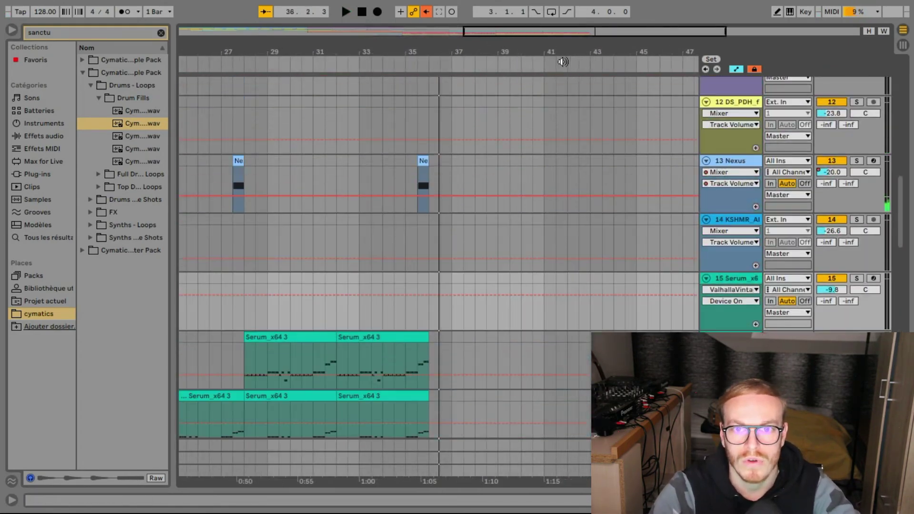
- Set the playback position at bar 20 and look over the drop's Serum, Nexus, effects and audio tracks
{"action": "left_click_drag", "start_coordinate": [191, 51], "coordinate": [426, 54]}
{"action": "scroll", "coordinate": [427, 112], "scroll_direction": "down", "scroll_amount": 3}
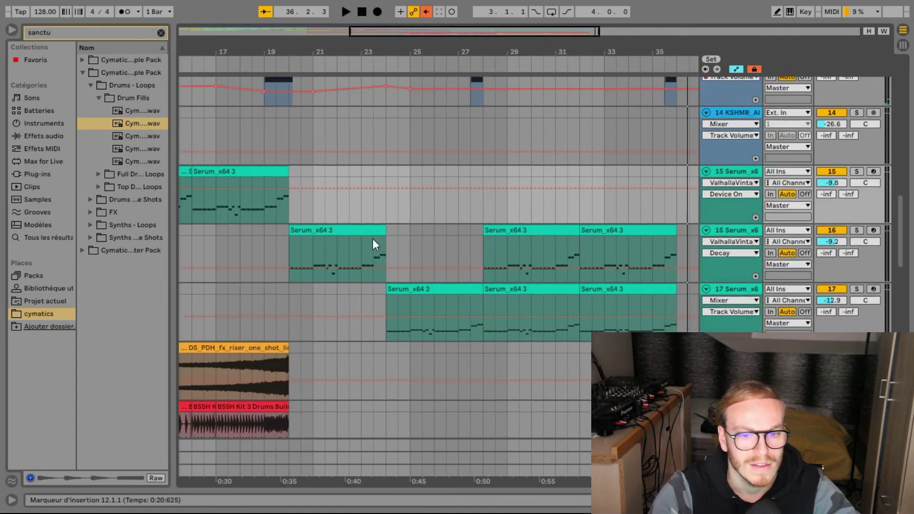
{"action": "left_click", "coordinate": [291, 293]}
{"action": "scroll", "coordinate": [303, 298], "scroll_direction": "up", "scroll_amount": 5}
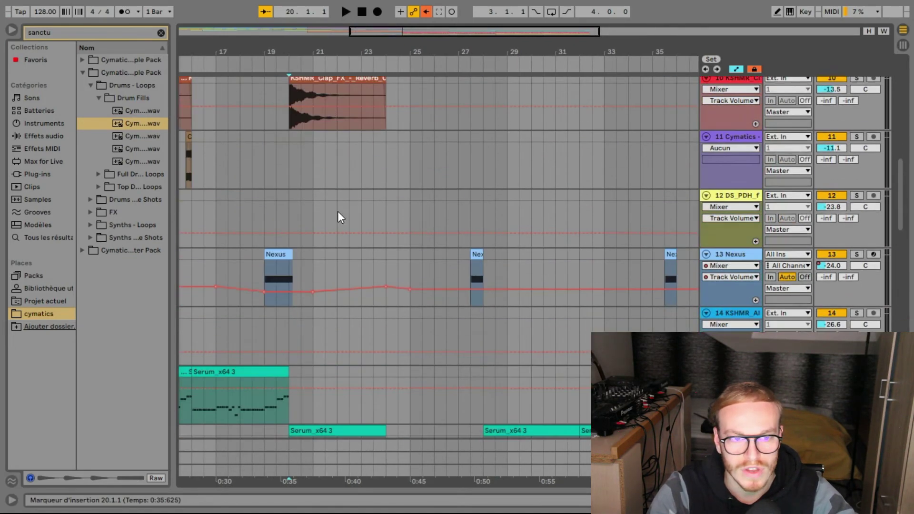
{"action": "scroll", "coordinate": [524, 236], "scroll_direction": "down", "scroll_amount": 2}
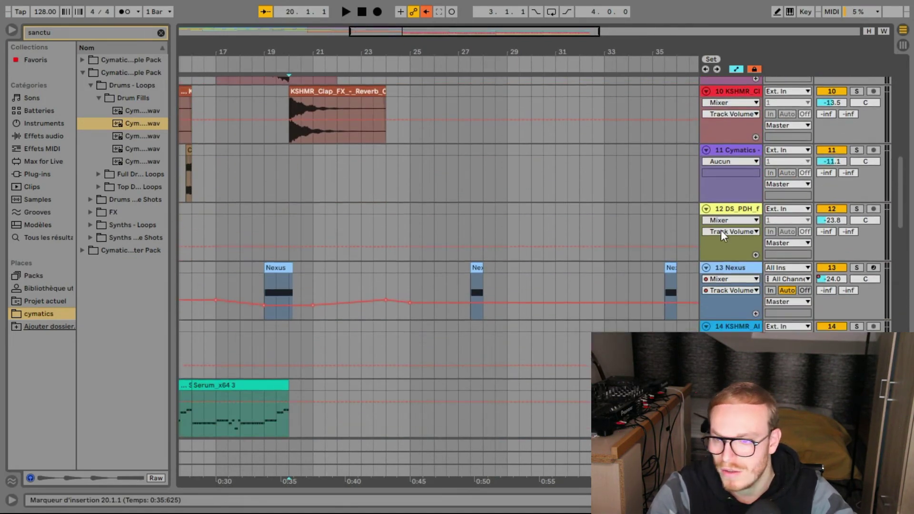
{"action": "left_click_drag", "start_coordinate": [904, 193], "coordinate": [899, 366]}
{"action": "left_click", "coordinate": [289, 223]}
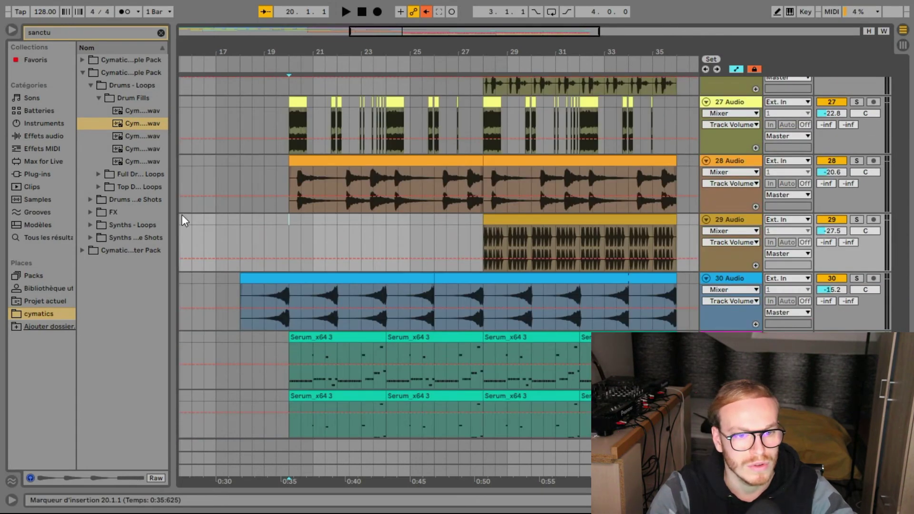
{"action": "left_click_drag", "start_coordinate": [174, 214], "coordinate": [191, 215]}
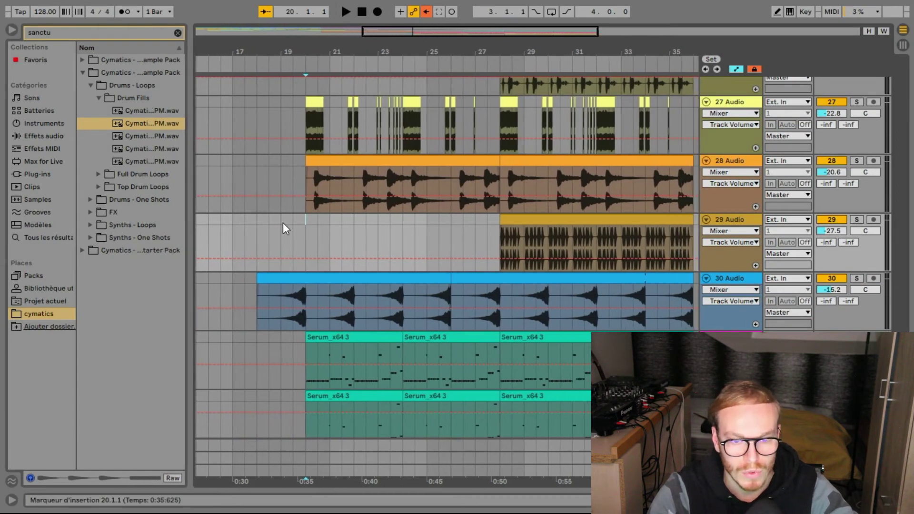
{"action": "scroll", "coordinate": [283, 223], "scroll_direction": "up", "scroll_amount": 3}
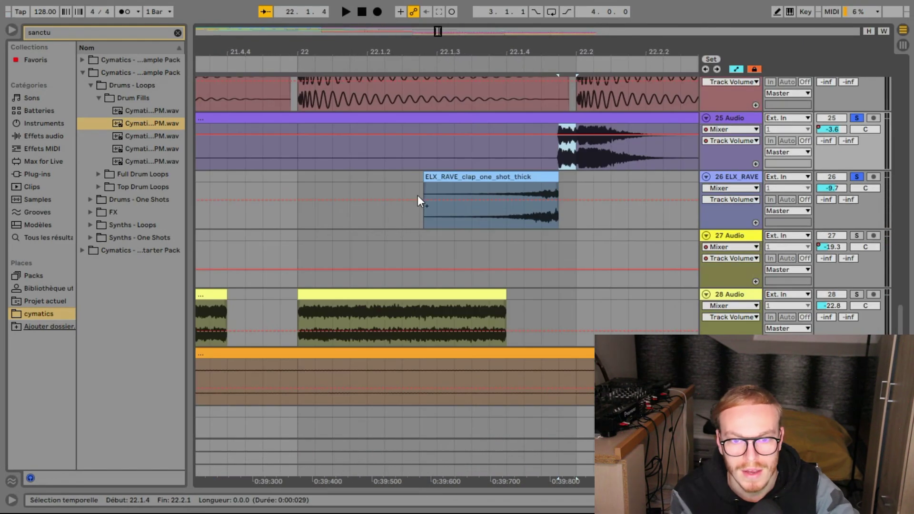
- Inspect the reversed clap on track 26 and select the clap's tail from 22.2.1 on track 25
{"action": "left_click", "coordinate": [554, 177]}
{"action": "left_click_drag", "start_coordinate": [570, 153], "coordinate": [628, 160]}
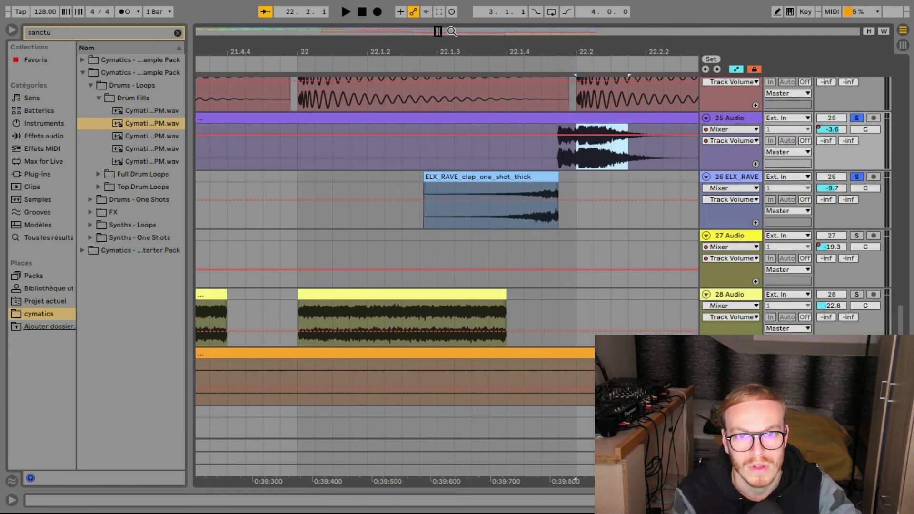
- Copy the Sanctuary Drum Fill 2 clip on track 11 to 27.4.1 and play the transition into bar 28
{"action": "mouse_move", "coordinate": [439, 32]}
{"action": "left_mouse_down"}
{"action": "mouse_move", "coordinate": [439, 8]}
{"action": "mouse_move", "coordinate": [426, 10]}
{"action": "left_mouse_up"}
{"action": "left_click", "coordinate": [375, 250]}
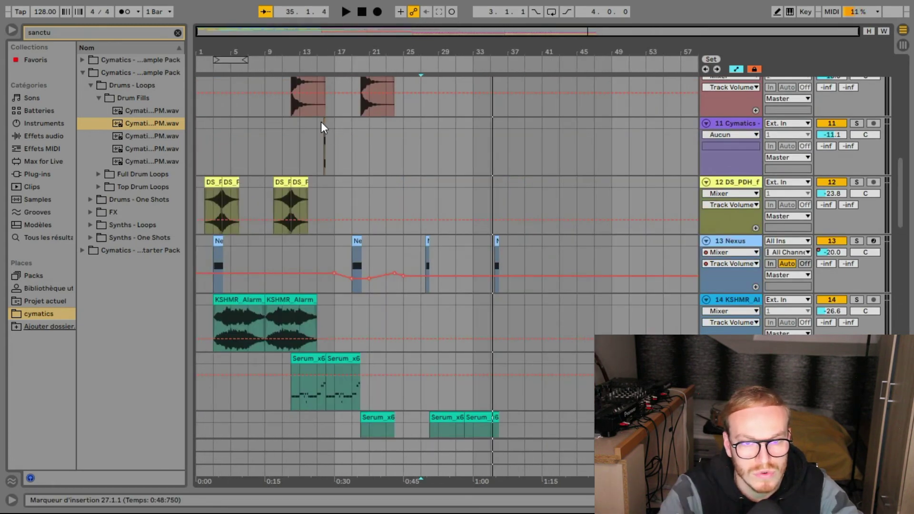
{"action": "left_click", "coordinate": [322, 123]}
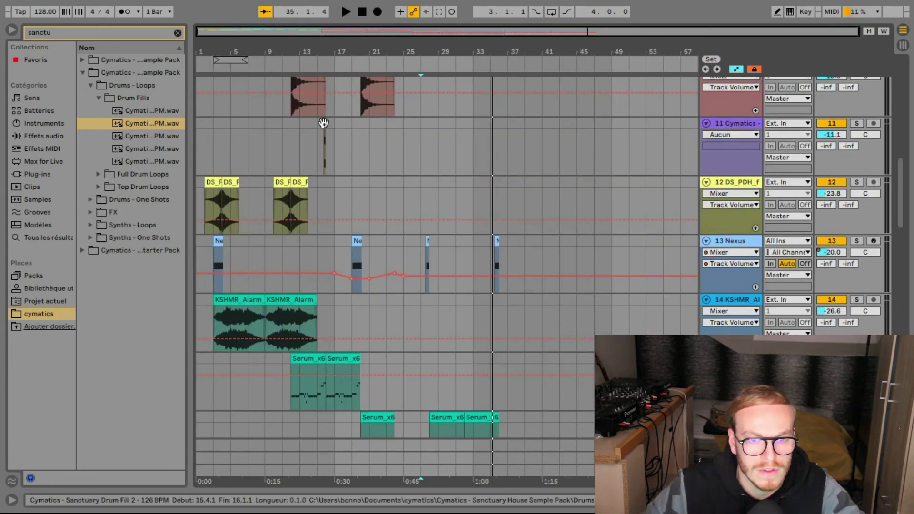
{"action": "left_click", "coordinate": [416, 165]}
{"action": "key", "text": "space"}
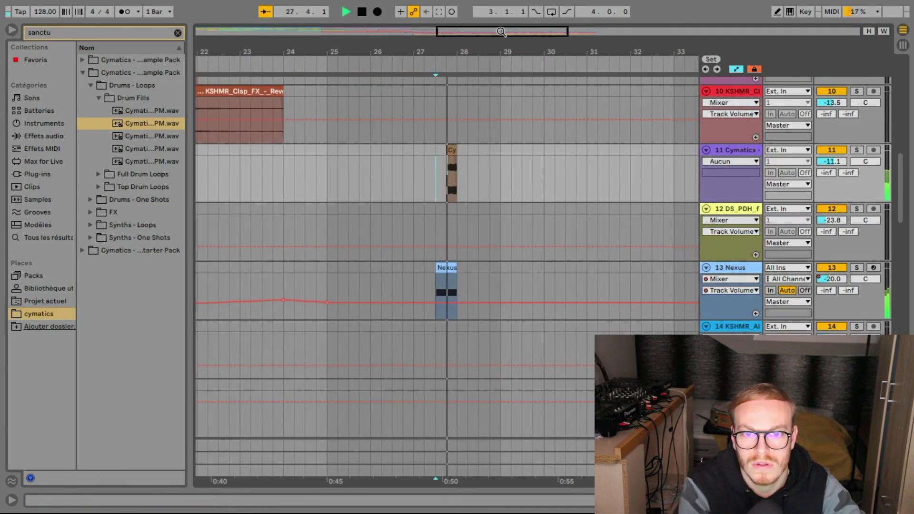
{"action": "key", "text": "minus"}
{"action": "key", "text": "minus"}
{"action": "key", "text": "space"}
- Play the full arrangement from bar 1 and follow the intro's Serum, ambience, impact, sweep and riser tracks up to bar 12
{"action": "key", "text": "space"}
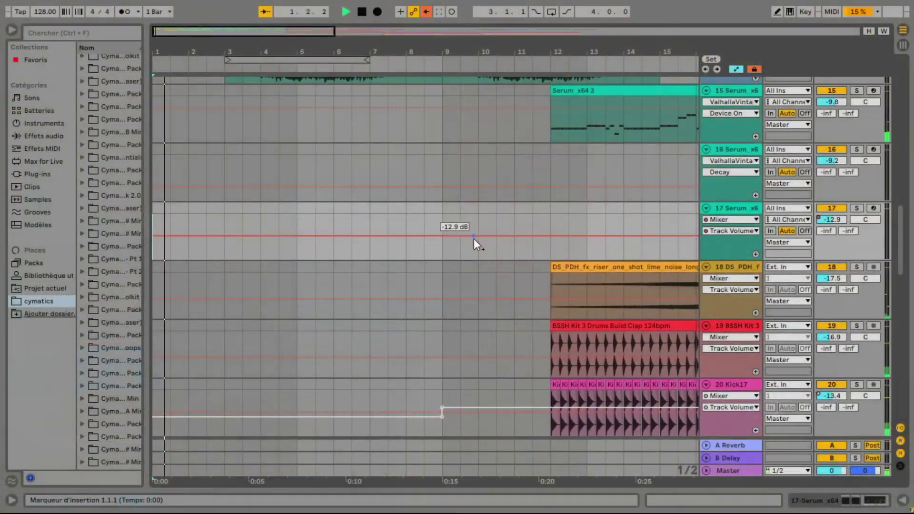
{"action": "scroll", "coordinate": [473, 239], "scroll_direction": "up", "scroll_amount": 15}
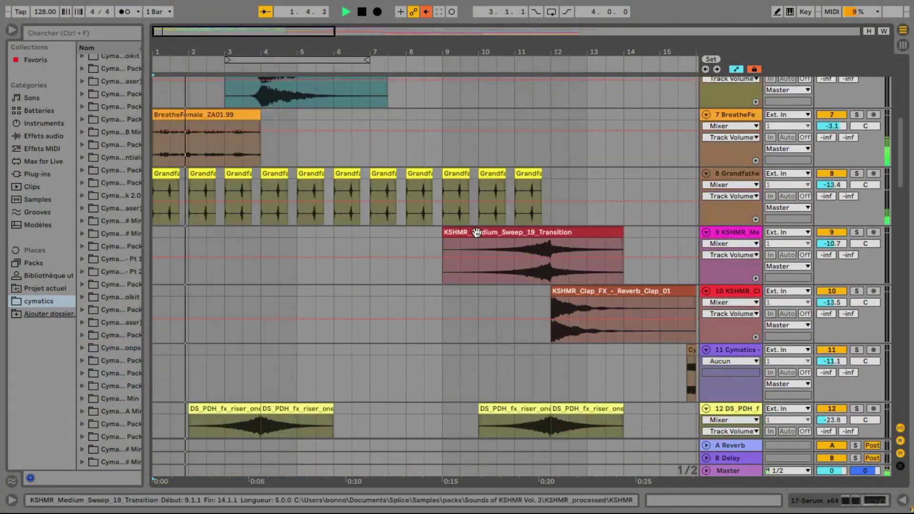
{"action": "scroll", "coordinate": [474, 230], "scroll_direction": "down", "scroll_amount": 3}
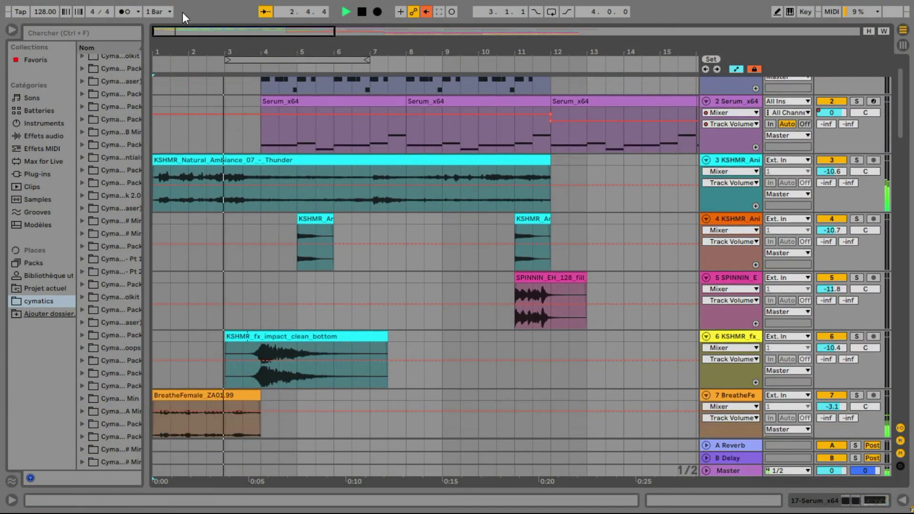
{"action": "left_click_drag", "start_coordinate": [169, 36], "coordinate": [169, 29]}
{"action": "scroll", "coordinate": [266, 177], "scroll_direction": "up", "scroll_amount": 3}
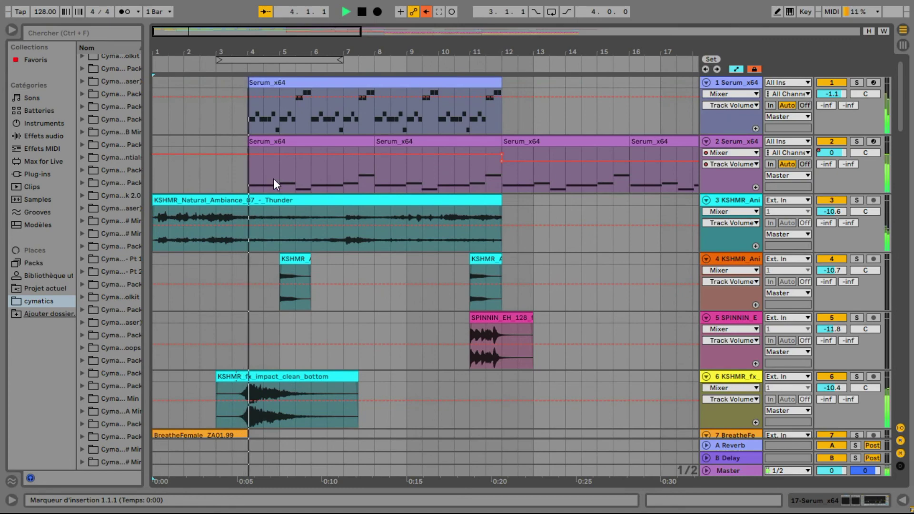
{"action": "scroll", "coordinate": [274, 178], "scroll_direction": "down", "scroll_amount": 19}
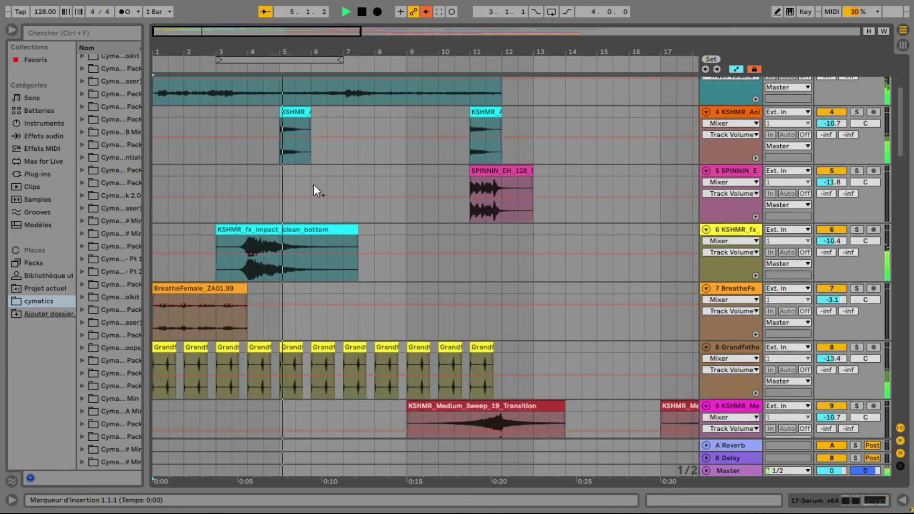
{"action": "scroll", "coordinate": [313, 184], "scroll_direction": "down", "scroll_amount": 20}
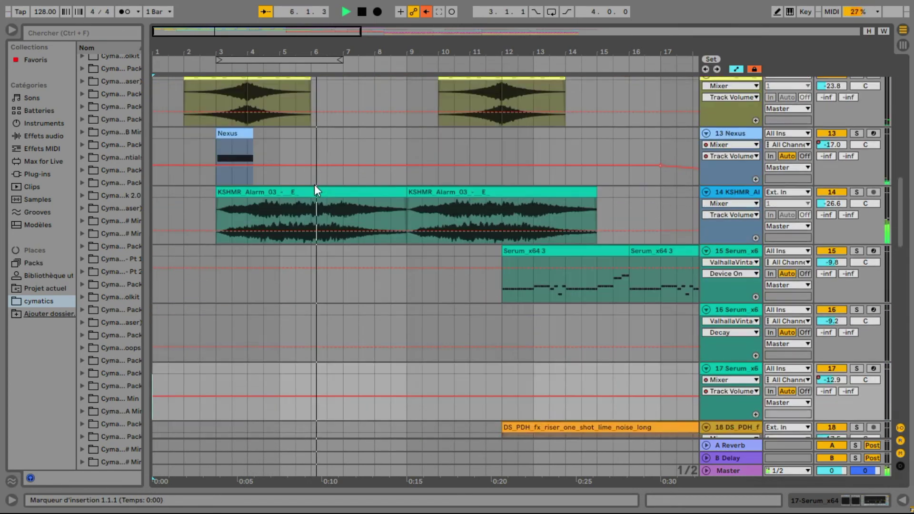
{"action": "scroll", "coordinate": [315, 190], "scroll_direction": "down", "scroll_amount": 16}
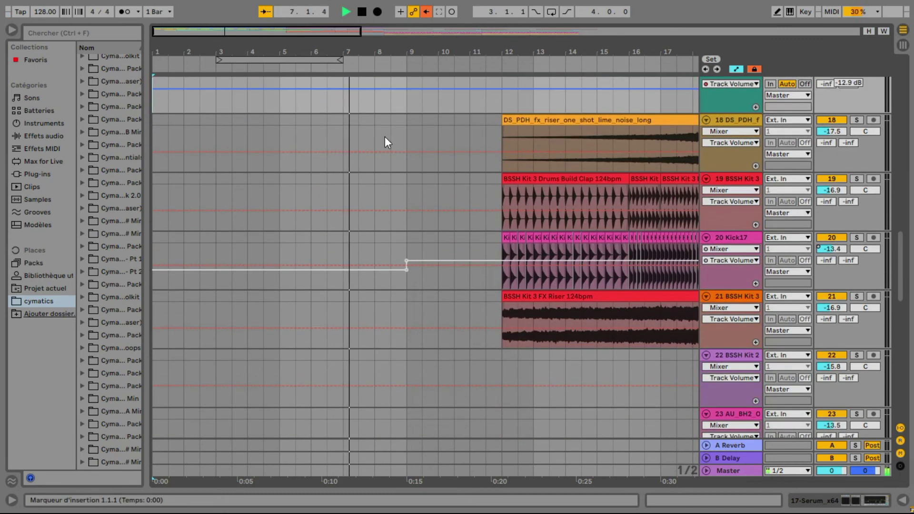
{"action": "scroll", "coordinate": [407, 195], "scroll_direction": "up", "scroll_amount": 20}
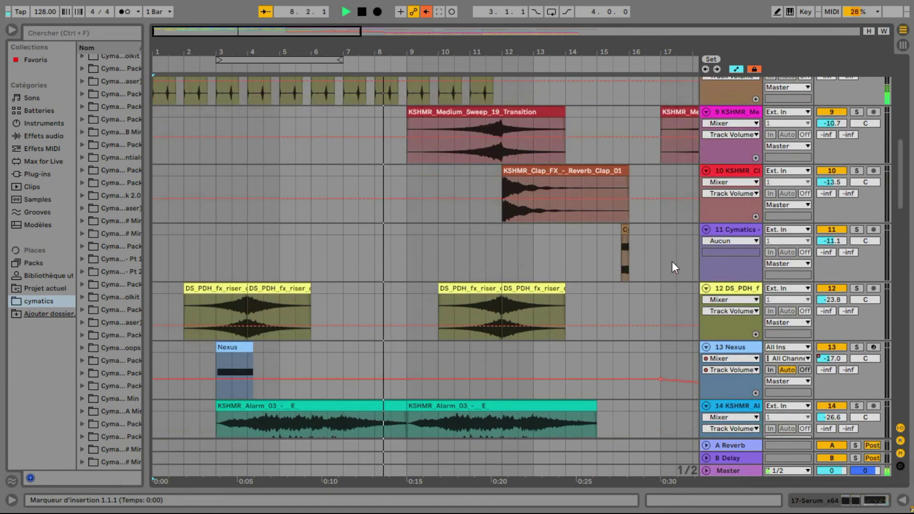
{"action": "scroll", "coordinate": [906, 182], "scroll_direction": "up", "scroll_amount": 20}
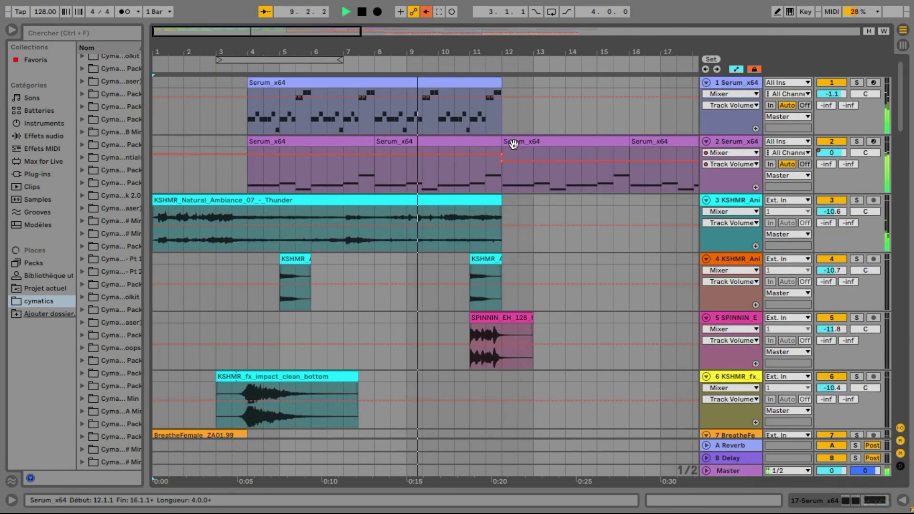
{"action": "scroll", "coordinate": [550, 187], "scroll_direction": "down", "scroll_amount": 15}
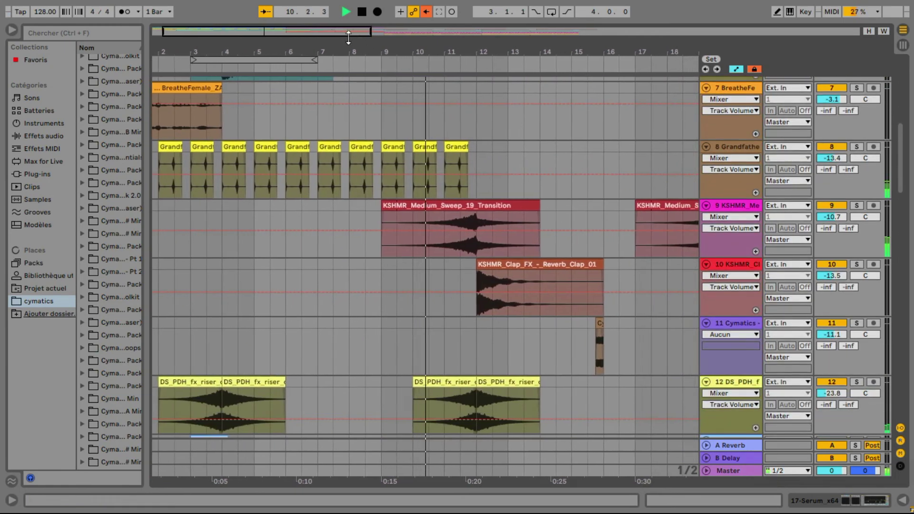
{"action": "scroll", "coordinate": [423, 188], "scroll_direction": "up", "scroll_amount": 8}
{"action": "scroll", "coordinate": [421, 189], "scroll_direction": "down", "scroll_amount": 18}
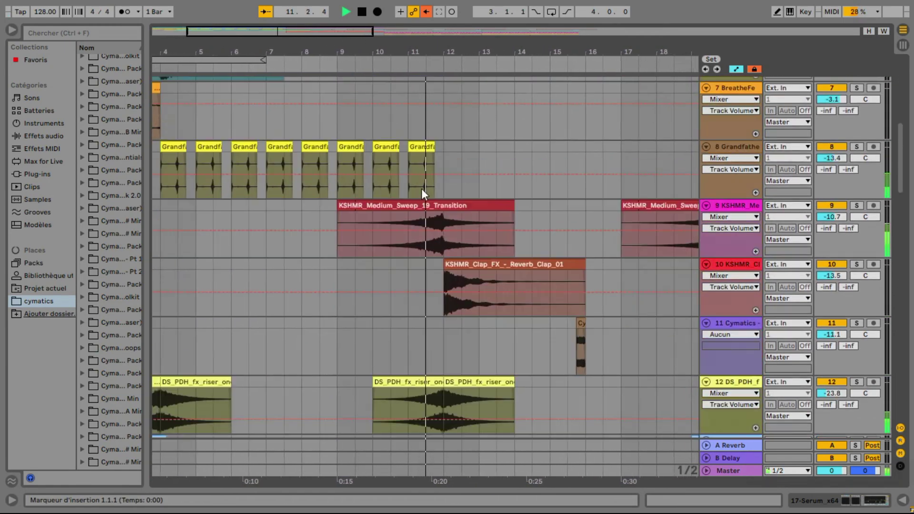
- Let the full mix play on through the build-up from bar 12 to 20, examining its riser, clap, kick and Serum tracks
{"action": "scroll", "coordinate": [421, 188], "scroll_direction": "down", "scroll_amount": 15}
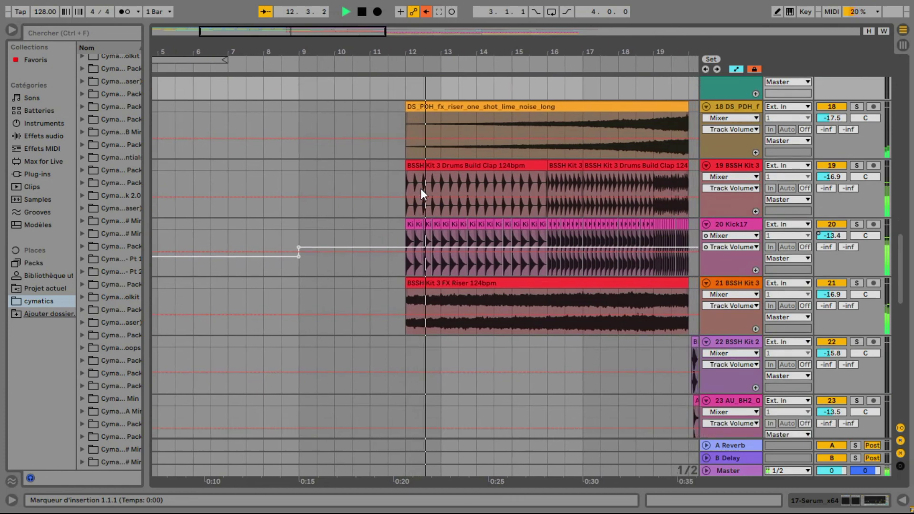
{"action": "scroll", "coordinate": [421, 188], "scroll_direction": "up", "scroll_amount": 2}
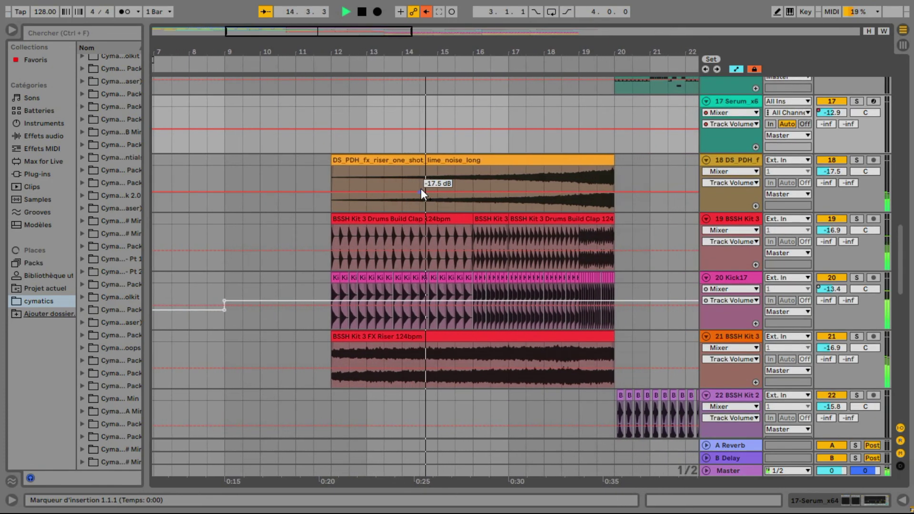
{"action": "scroll", "coordinate": [421, 189], "scroll_direction": "up", "scroll_amount": 6}
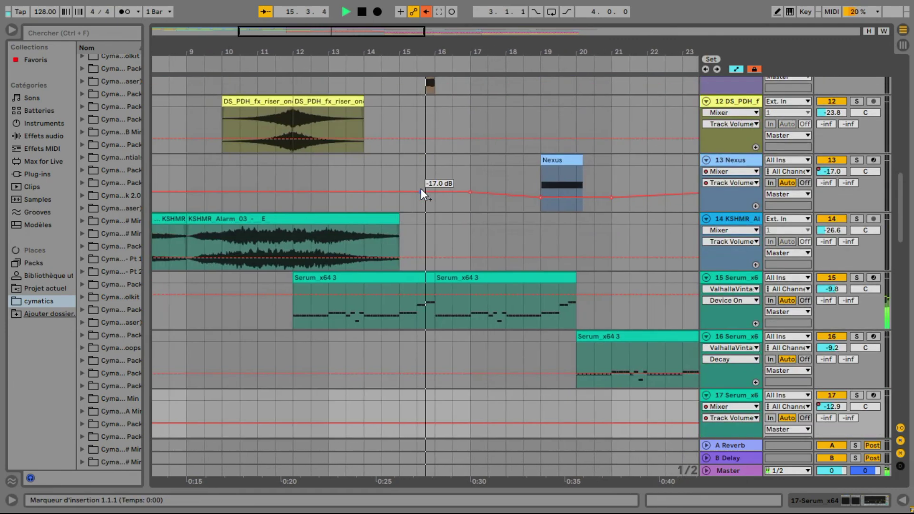
{"action": "scroll", "coordinate": [421, 188], "scroll_direction": "down", "scroll_amount": 2}
{"action": "scroll", "coordinate": [421, 188], "scroll_direction": "down", "scroll_amount": 15}
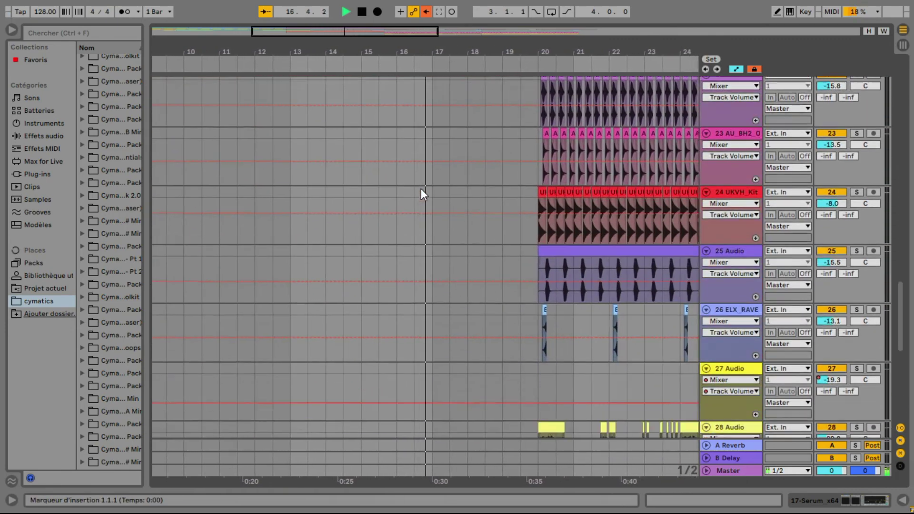
{"action": "scroll", "coordinate": [423, 188], "scroll_direction": "down", "scroll_amount": 2}
{"action": "scroll", "coordinate": [424, 189], "scroll_direction": "up", "scroll_amount": 1}
{"action": "scroll", "coordinate": [424, 189], "scroll_direction": "down", "scroll_amount": 3}
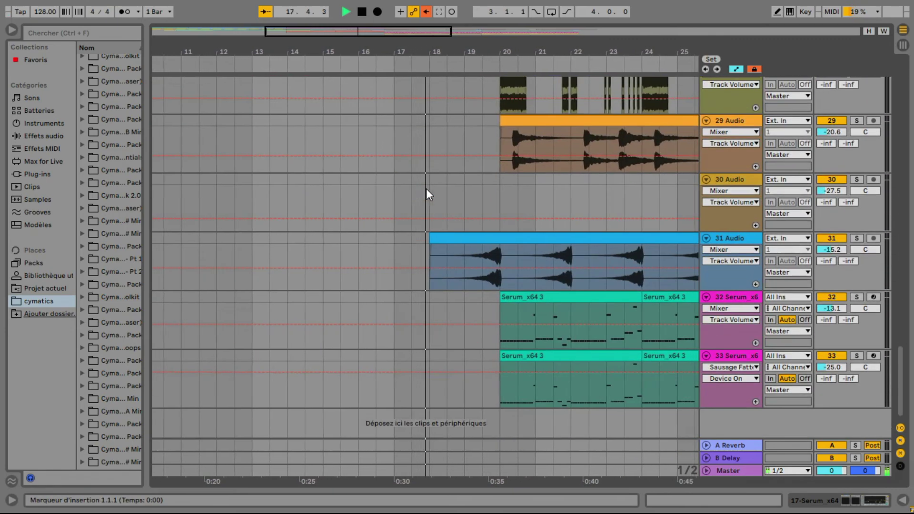
{"action": "scroll", "coordinate": [427, 188], "scroll_direction": "up", "scroll_amount": 4}
{"action": "scroll", "coordinate": [426, 189], "scroll_direction": "up", "scroll_amount": 12}
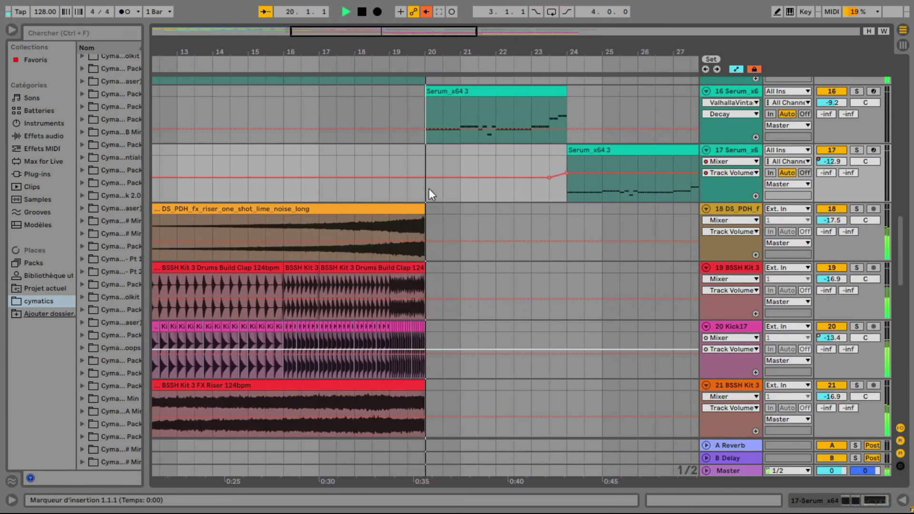
- Follow the first half of the drop from bar 20 in playback, examining its Serum leads, drum and audio tracks
{"action": "scroll", "coordinate": [429, 188], "scroll_direction": "down", "scroll_amount": 1}
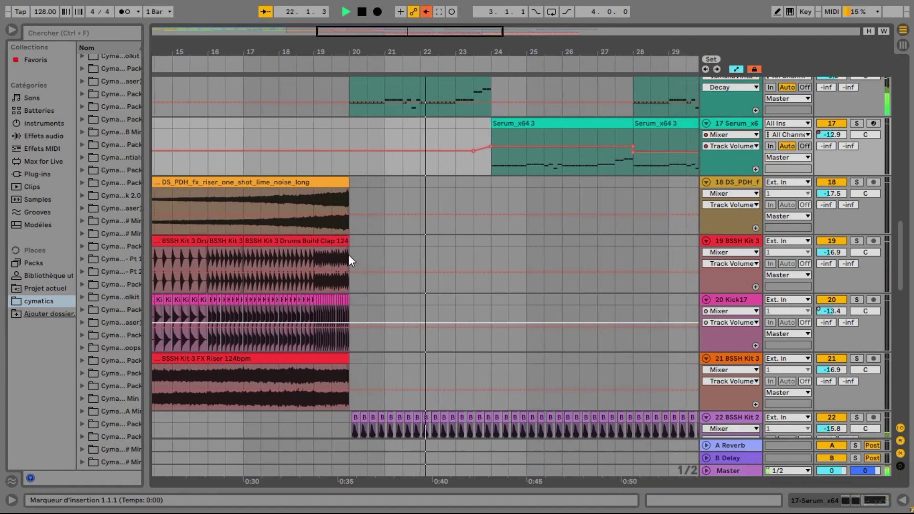
{"action": "scroll", "coordinate": [391, 132], "scroll_direction": "up", "scroll_amount": 15}
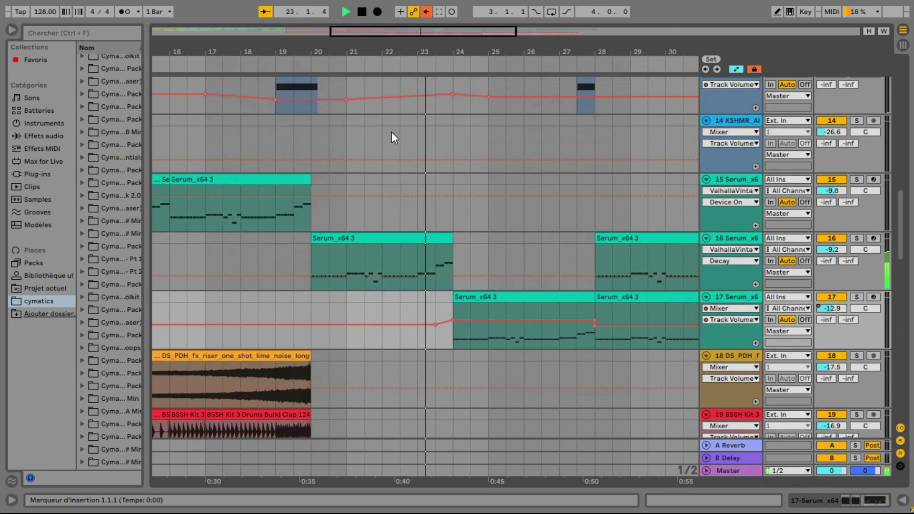
{"action": "scroll", "coordinate": [391, 133], "scroll_direction": "down", "scroll_amount": 15}
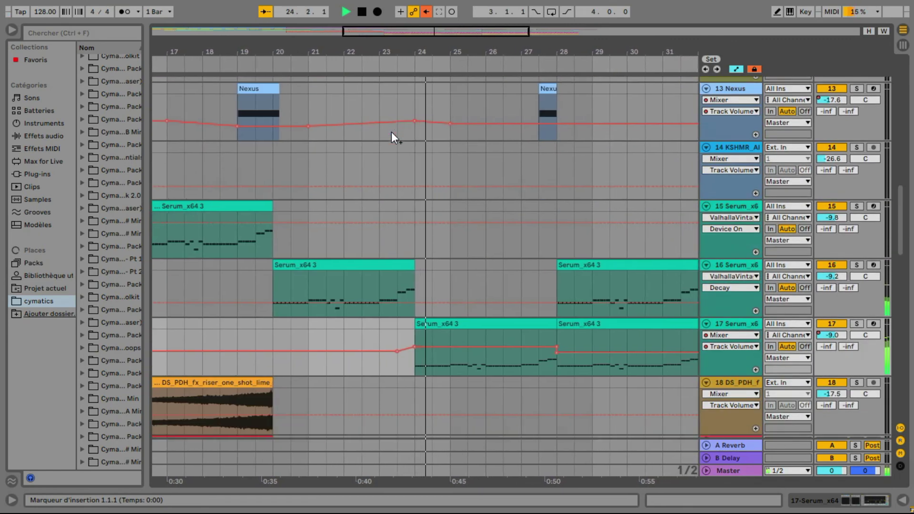
{"action": "scroll", "coordinate": [391, 133], "scroll_direction": "down", "scroll_amount": 15}
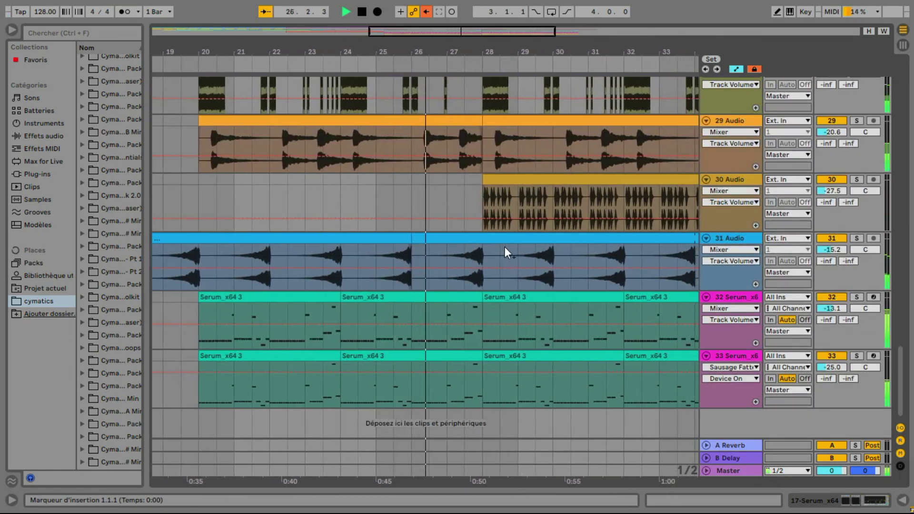
{"action": "scroll", "coordinate": [523, 216], "scroll_direction": "up", "scroll_amount": 10}
{"action": "scroll", "coordinate": [527, 217], "scroll_direction": "up", "scroll_amount": 12}
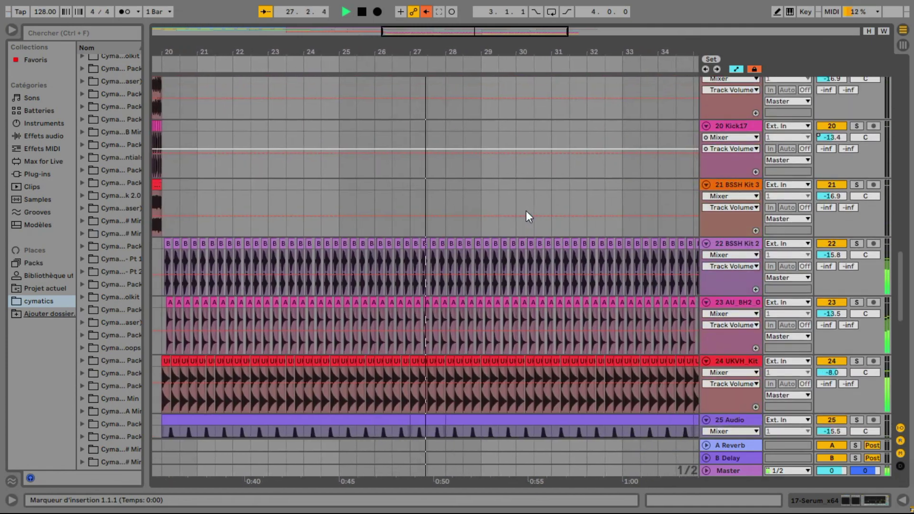
- Let the second half of the drop play from bar 28 to 36 and follow its Serum, sweep and Nexus tracks
{"action": "scroll", "coordinate": [527, 217], "scroll_direction": "up", "scroll_amount": 2}
{"action": "scroll", "coordinate": [533, 212], "scroll_direction": "down", "scroll_amount": 3}
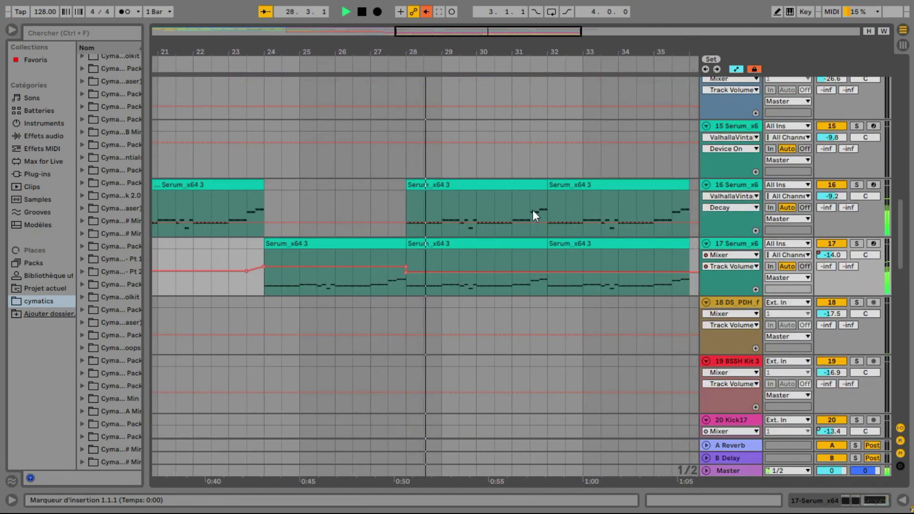
{"action": "mouse_move", "coordinate": [902, 245]}
{"action": "left_mouse_down"}
{"action": "mouse_move", "coordinate": [887, 406]}
{"action": "mouse_move", "coordinate": [869, 352]}
{"action": "mouse_move", "coordinate": [863, 250]}
{"action": "mouse_move", "coordinate": [849, 235]}
{"action": "mouse_move", "coordinate": [902, 328]}
{"action": "mouse_move", "coordinate": [887, 237]}
{"action": "left_mouse_up"}
{"action": "scroll", "coordinate": [721, 241], "scroll_direction": "down", "scroll_amount": 5}
{"action": "scroll", "coordinate": [887, 237], "scroll_direction": "up", "scroll_amount": 10}
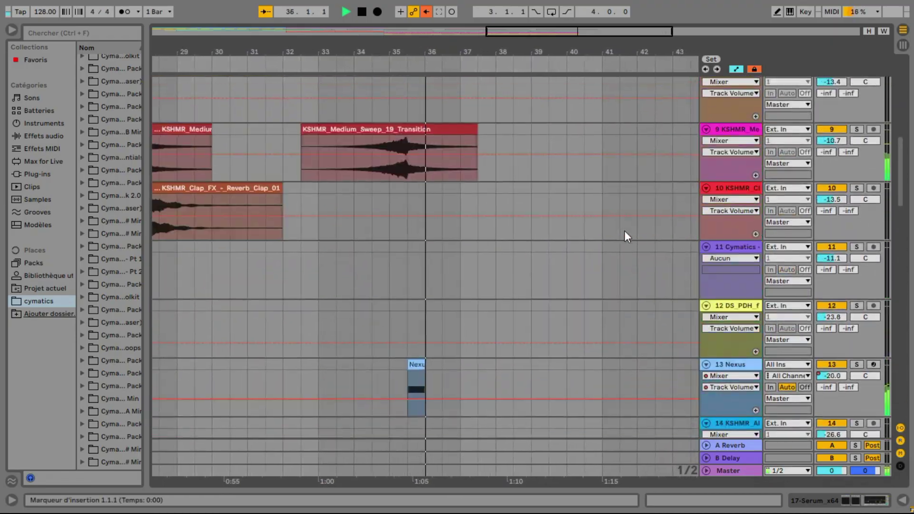